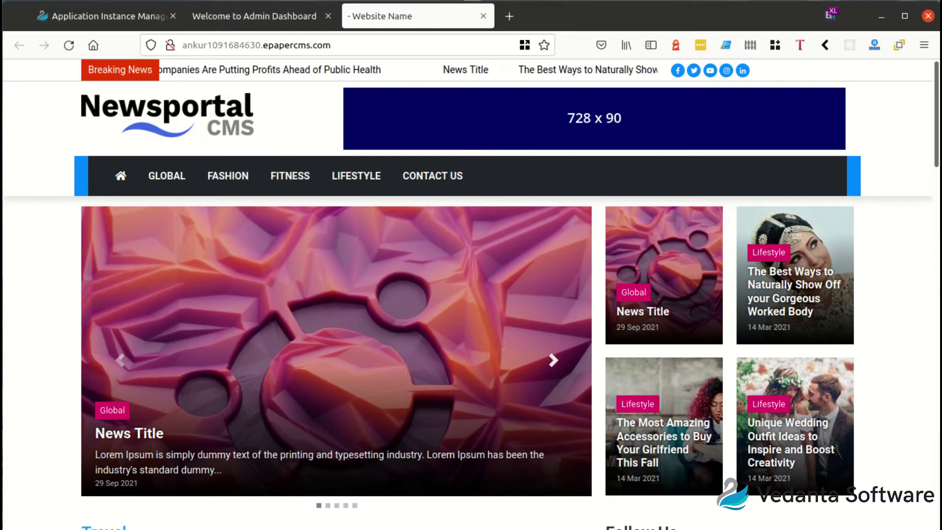
- Open the Theme Settings section of the system settings in the website's admin panel
{"action": "left_click", "coordinate": [296, 19]}
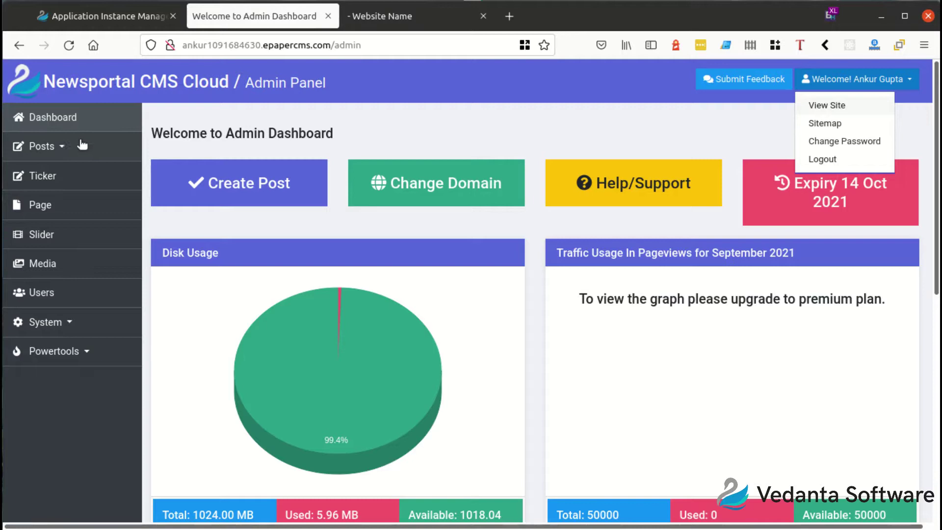
{"action": "left_click", "coordinate": [63, 334]}
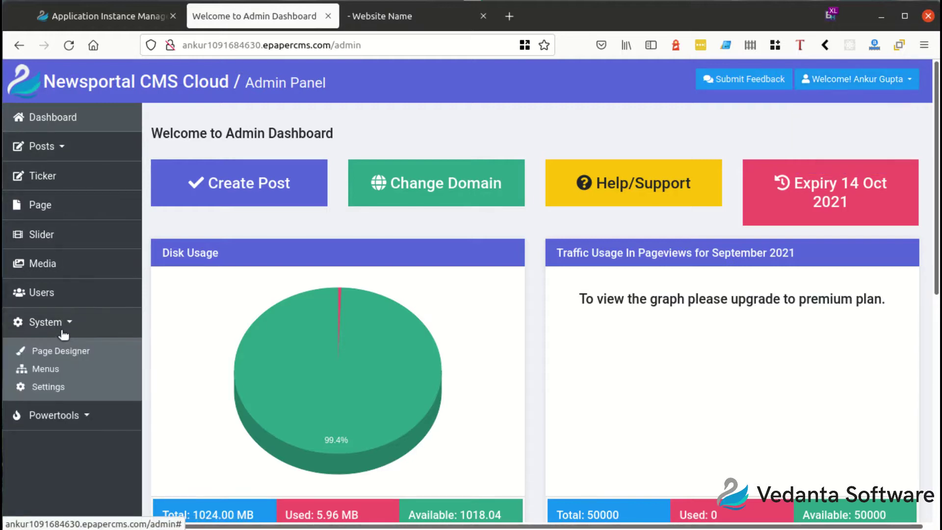
{"action": "left_click", "coordinate": [65, 389]}
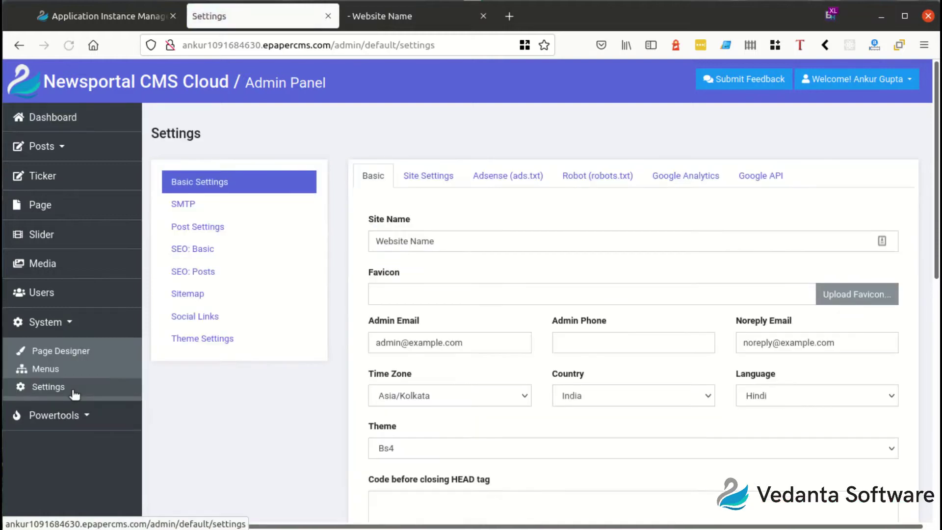
{"action": "left_click", "coordinate": [193, 341]}
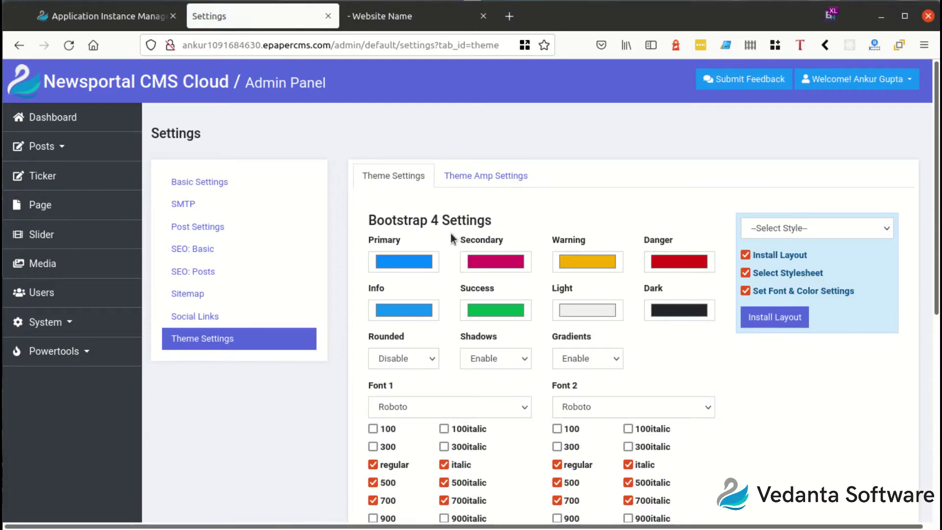
- Review the preset styles offered for installing a layout in the theme settings
{"action": "left_click", "coordinate": [799, 229]}
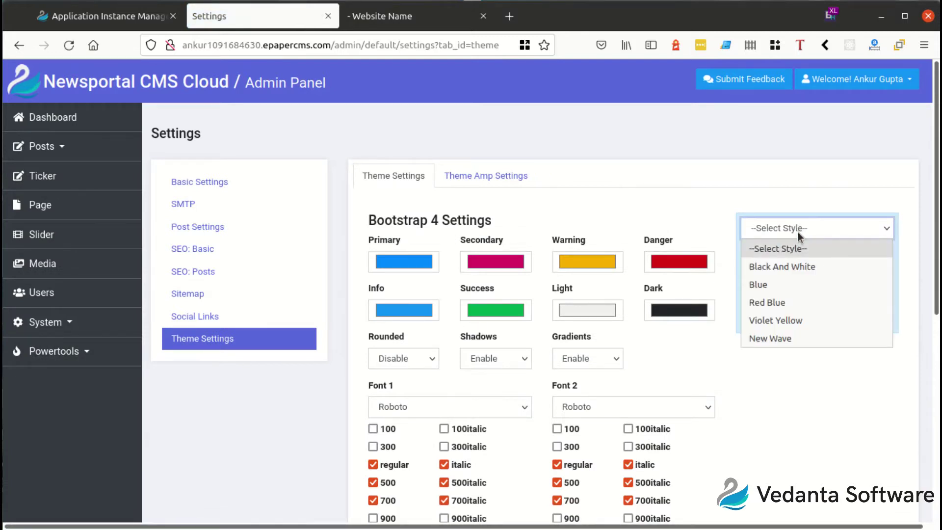
{"action": "left_click", "coordinate": [789, 185]}
{"action": "left_click", "coordinate": [778, 233]}
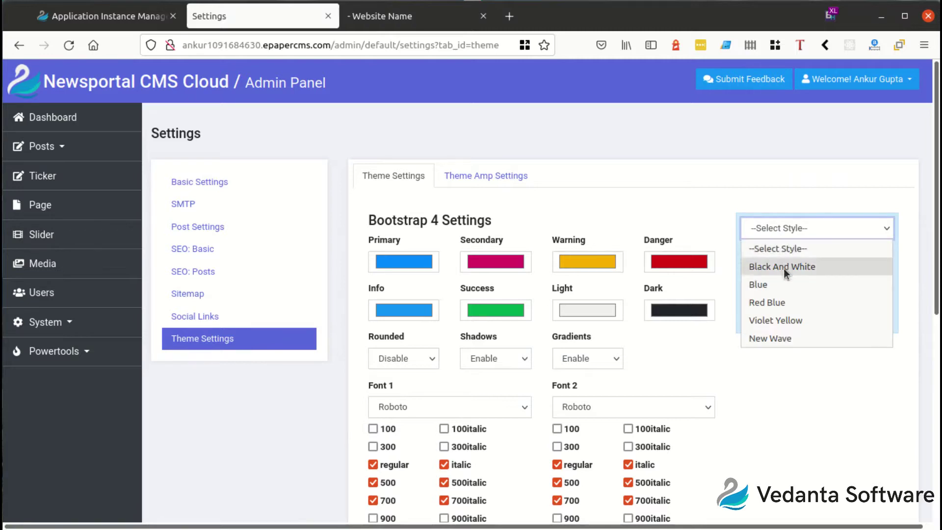
{"action": "left_click", "coordinate": [791, 341]}
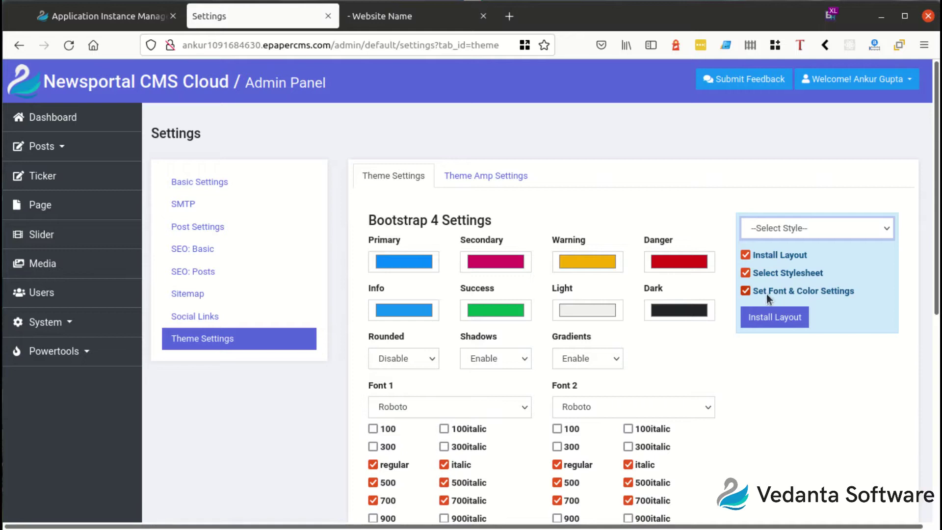
{"action": "left_click", "coordinate": [810, 382]}
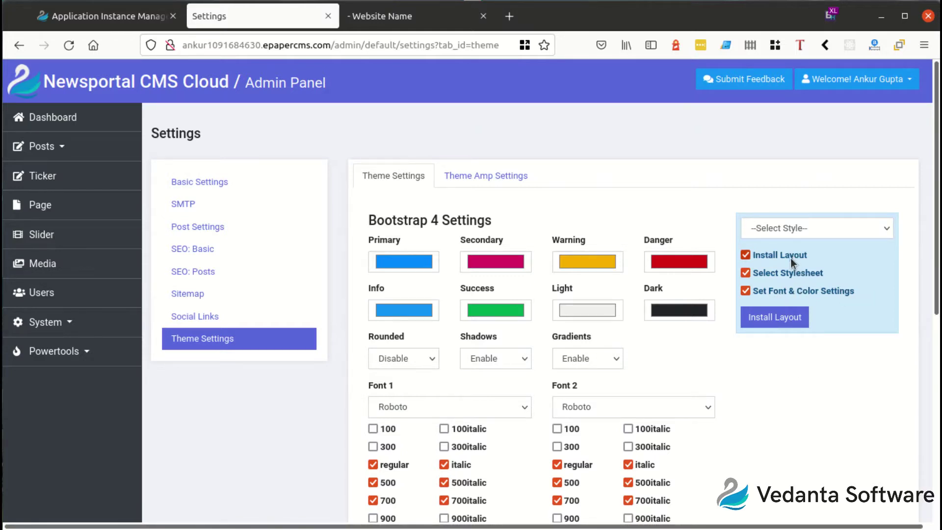
- Examine the public homepage's layout, from the header and slider down to the Travel, Global and Latest Posts sections
{"action": "left_click", "coordinate": [393, 22]}
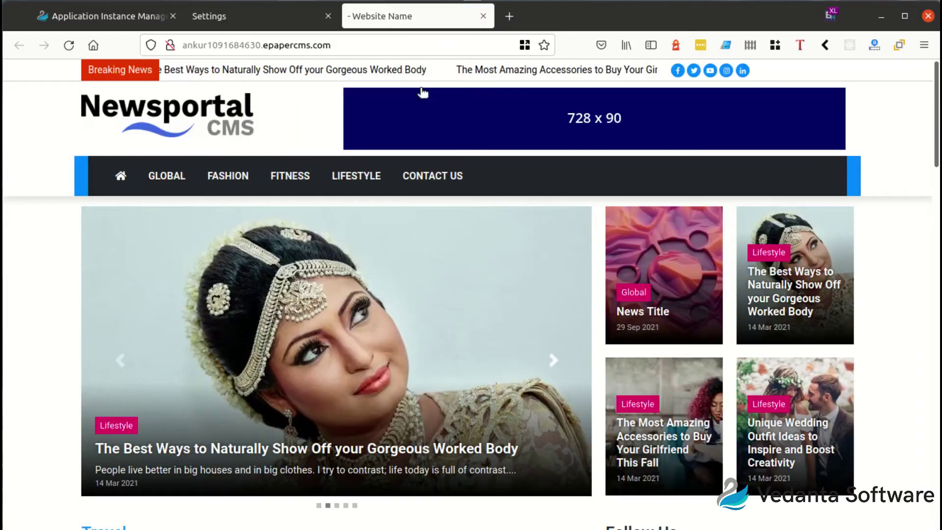
{"action": "scroll", "coordinate": [562, 287], "scroll_direction": "down", "scroll_amount": 6}
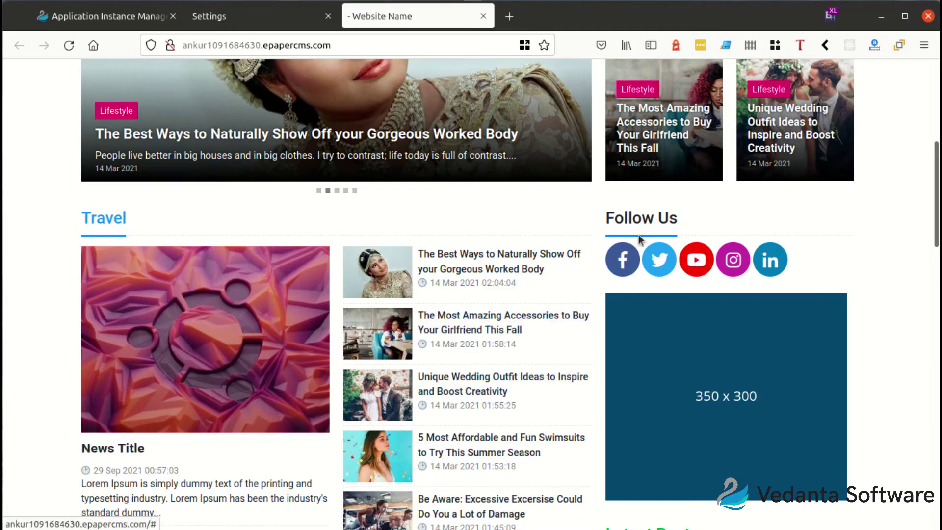
{"action": "scroll", "coordinate": [662, 260], "scroll_direction": "down", "scroll_amount": 5}
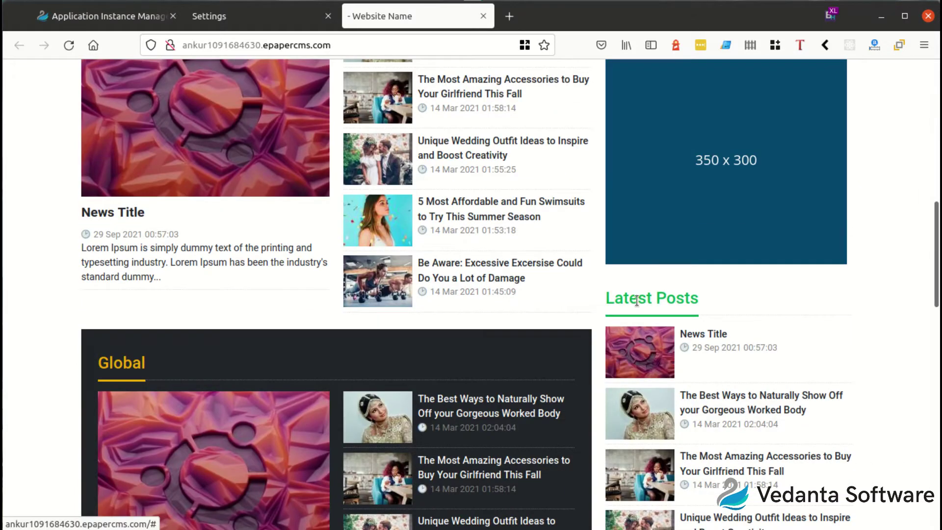
{"action": "scroll", "coordinate": [640, 300], "scroll_direction": "up", "scroll_amount": 10}
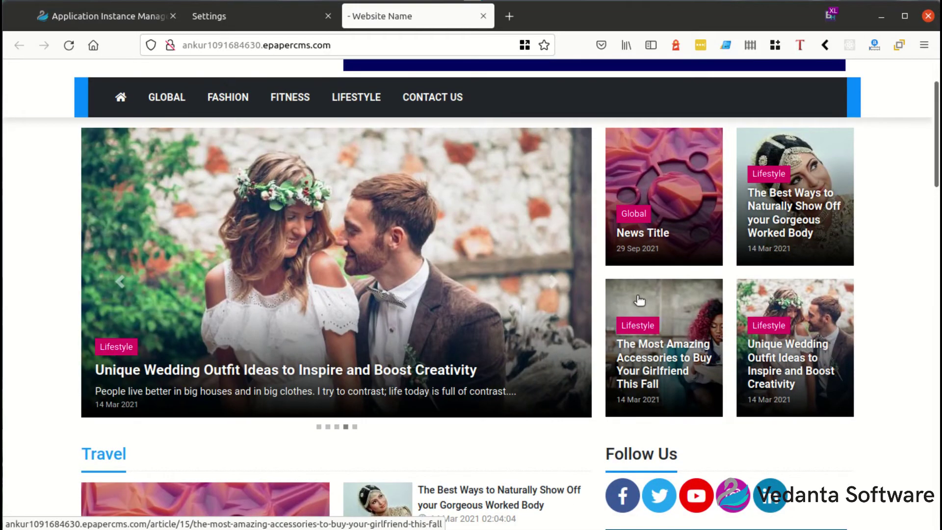
{"action": "scroll", "coordinate": [640, 300], "scroll_direction": "up", "scroll_amount": 2}
{"action": "left_click", "coordinate": [281, 14]}
{"action": "left_click", "coordinate": [372, 17]}
- Return to the theme settings and choose Violet Yellow as the preset style for the layout installation
{"action": "left_click", "coordinate": [287, 17]}
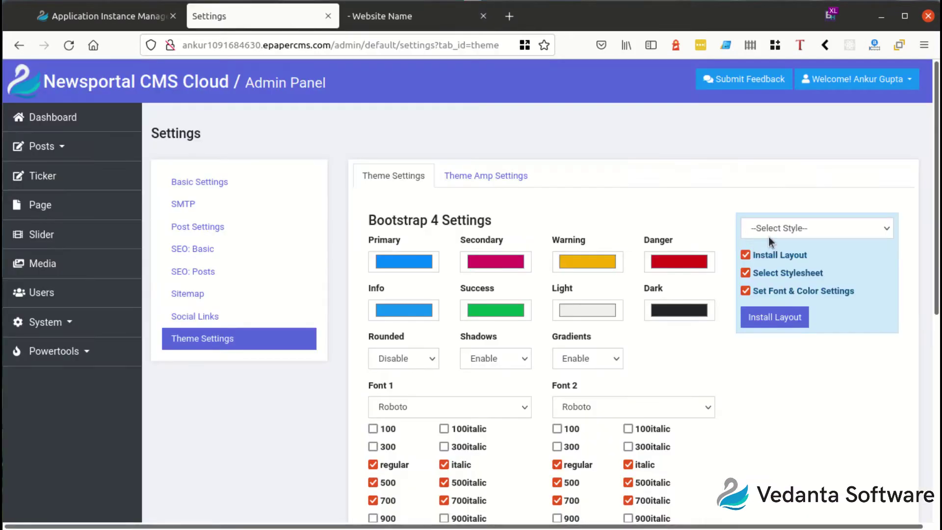
{"action": "left_click", "coordinate": [786, 228]}
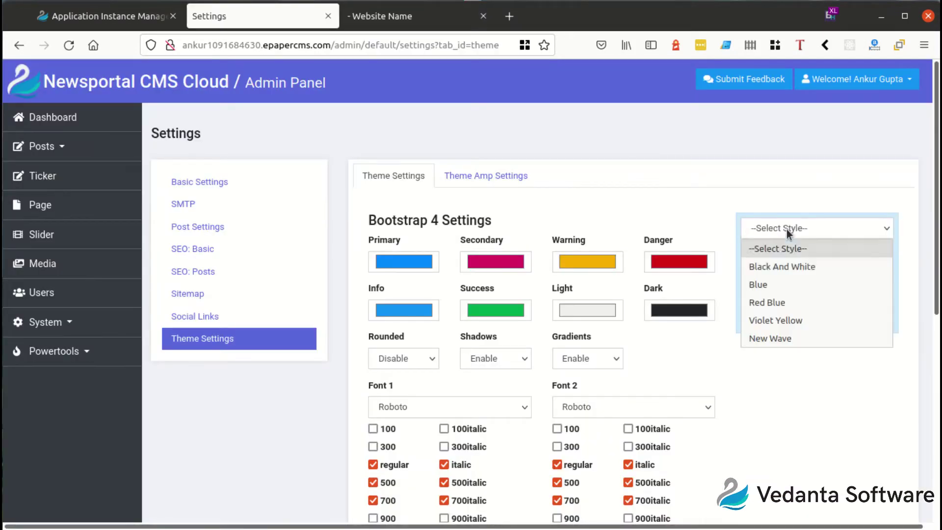
{"action": "left_click", "coordinate": [781, 320]}
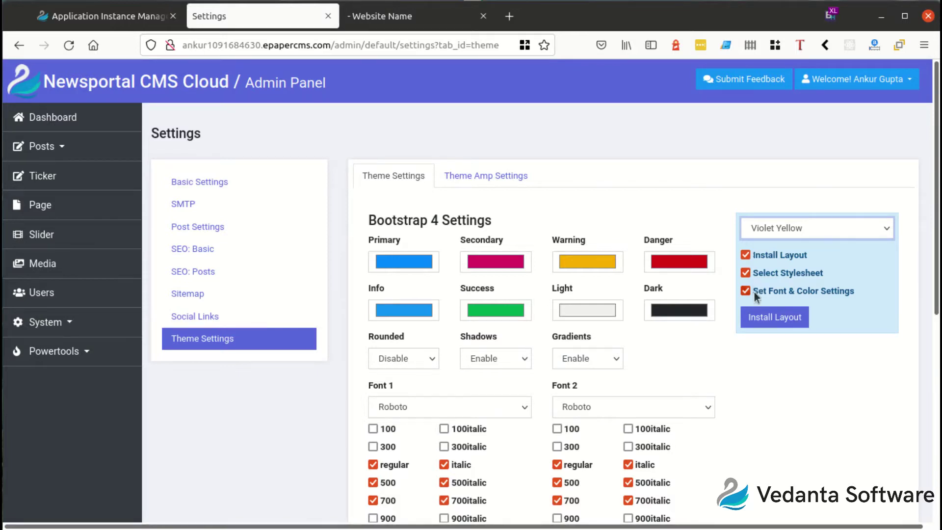
- Check the current homepage design on the public website, including the slider, Travel section and sidebar
{"action": "key", "text": "ctrl+Tab"}
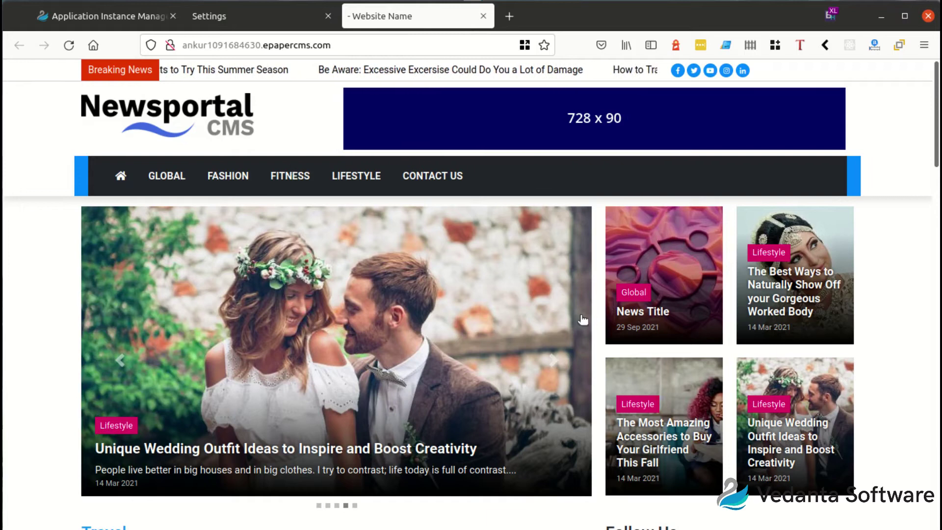
{"action": "scroll", "coordinate": [606, 441], "scroll_direction": "down", "scroll_amount": 1}
{"action": "scroll", "coordinate": [603, 439], "scroll_direction": "down", "scroll_amount": 3}
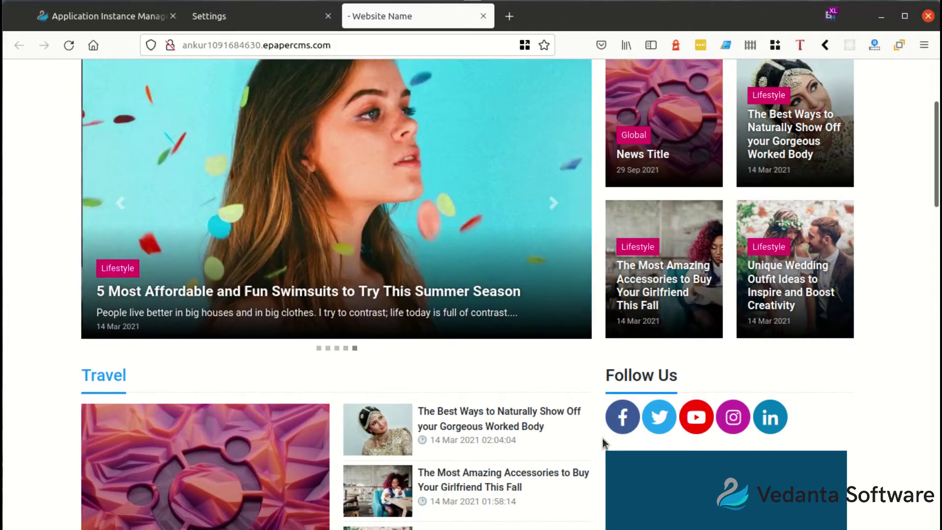
{"action": "scroll", "coordinate": [600, 439], "scroll_direction": "down", "scroll_amount": 2}
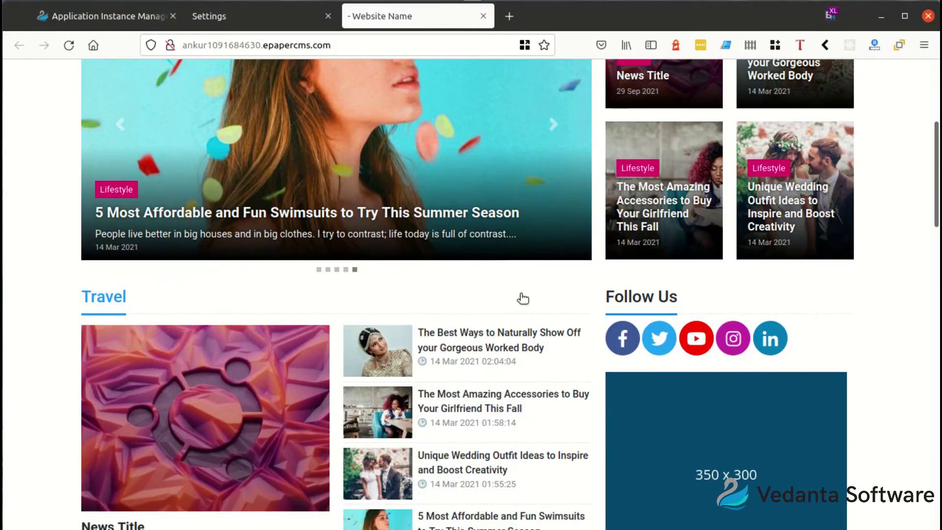
{"action": "scroll", "coordinate": [521, 296], "scroll_direction": "up", "scroll_amount": 2}
- Go back to the theme settings and review the preset style list and its layout, stylesheet, and font and color options
{"action": "left_click", "coordinate": [269, 25]}
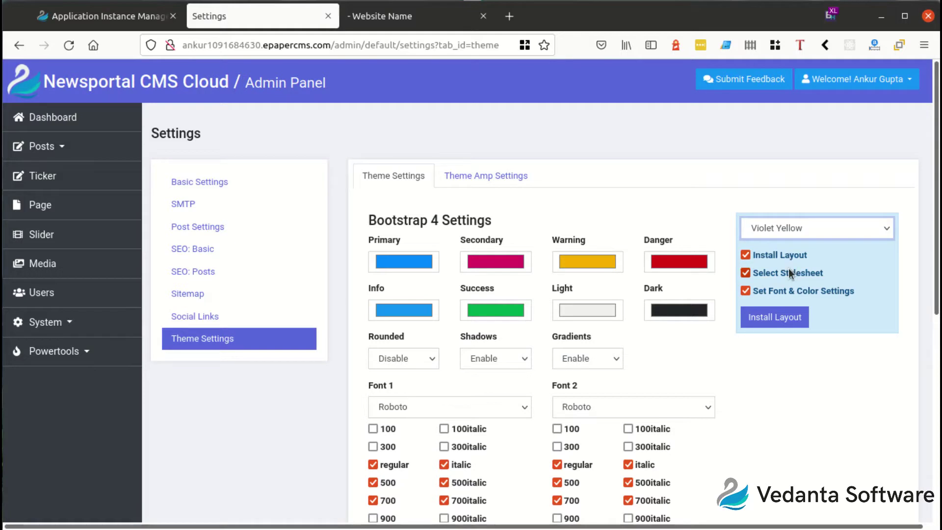
{"action": "left_click", "coordinate": [783, 228]}
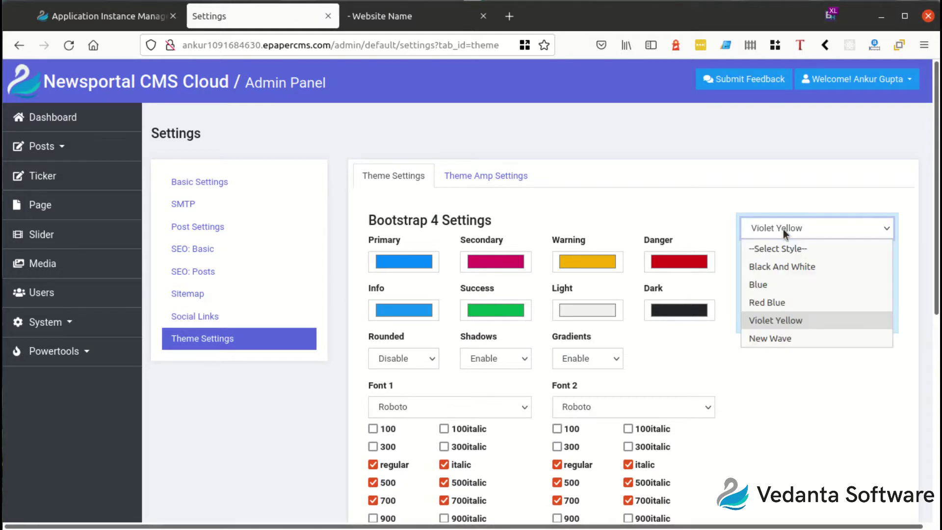
{"action": "left_click", "coordinate": [783, 229]}
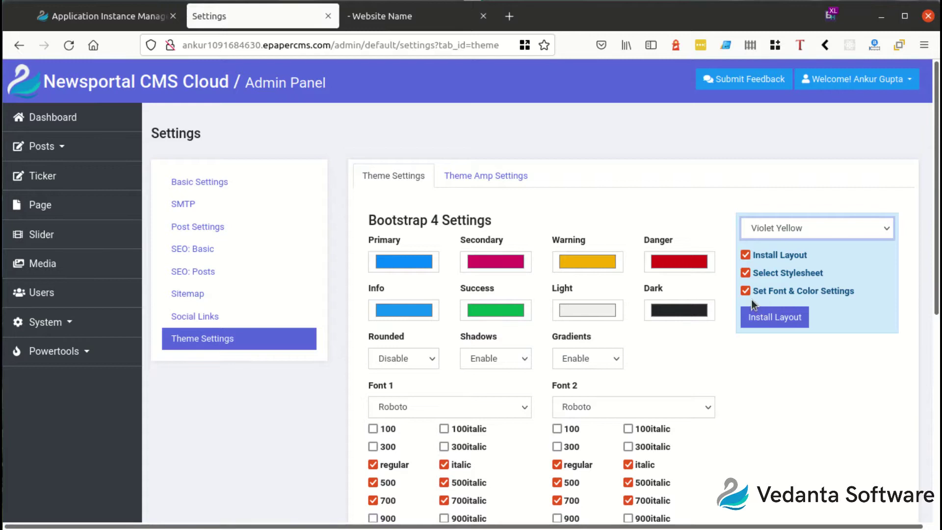
{"action": "left_click", "coordinate": [795, 227]}
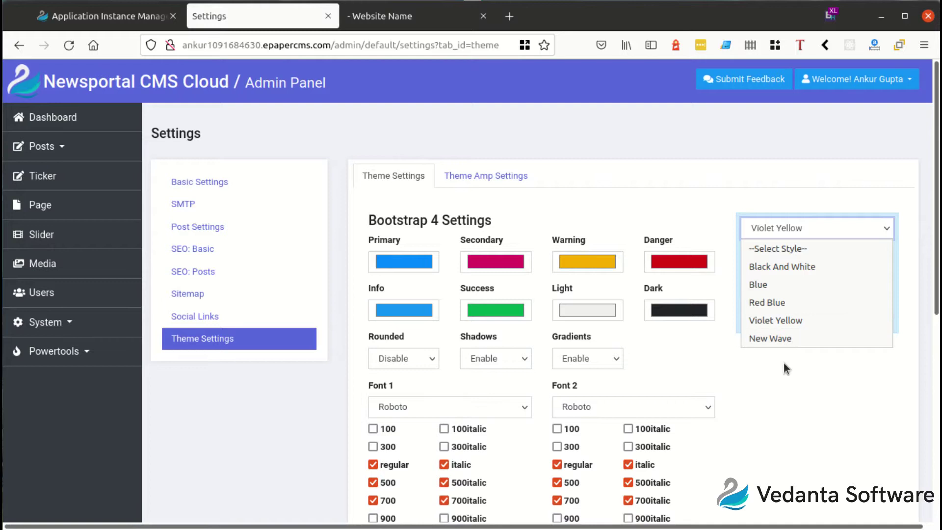
{"action": "left_click", "coordinate": [780, 400]}
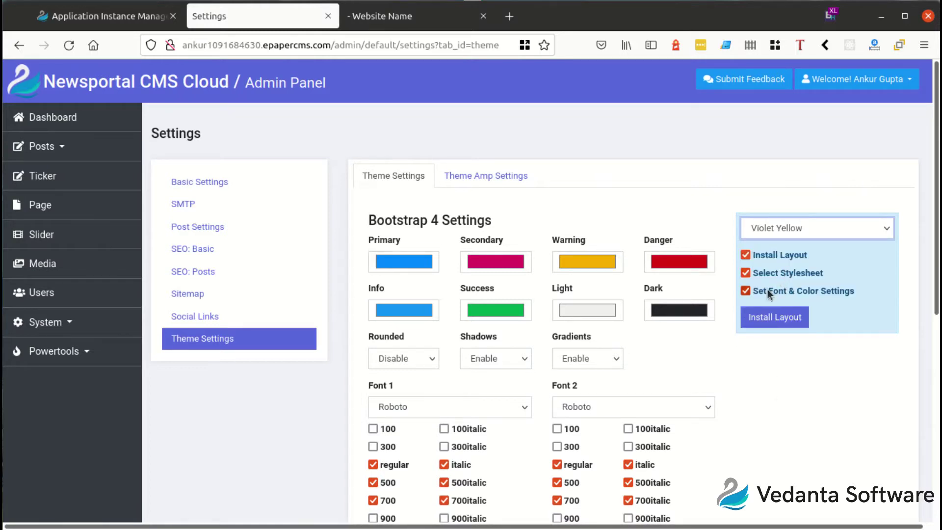
{"action": "left_click", "coordinate": [761, 304]}
- Review the stylesheet choices in the Style setting below the custom CSS code, along with the other theme options
{"action": "scroll", "coordinate": [517, 347], "scroll_direction": "down", "scroll_amount": 6}
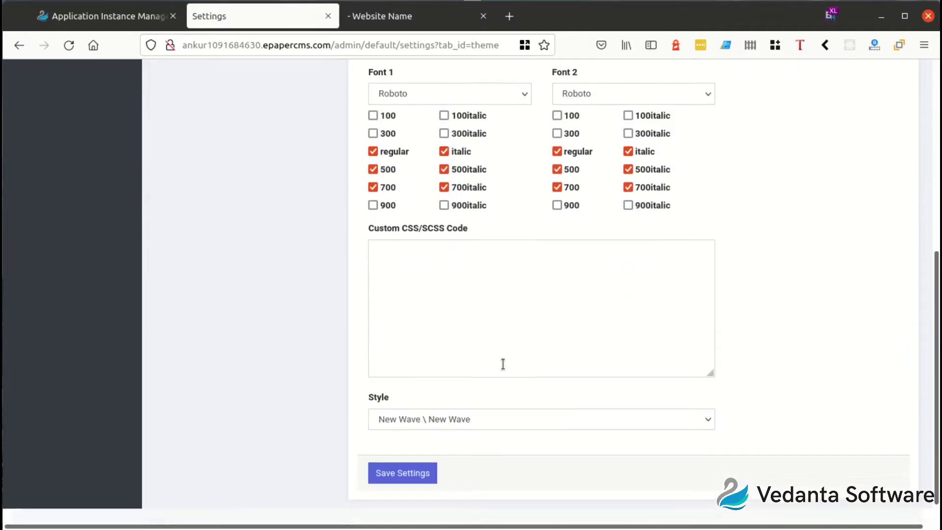
{"action": "left_click", "coordinate": [454, 428]}
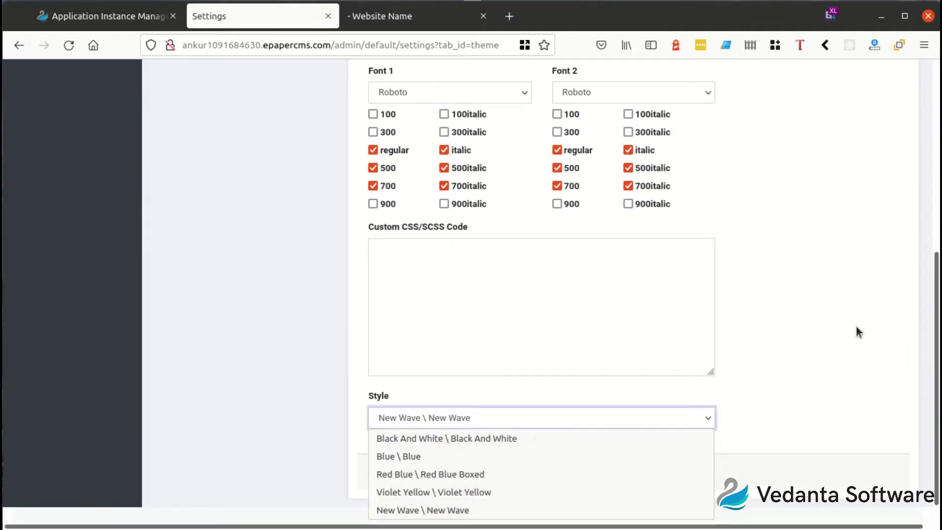
{"action": "scroll", "coordinate": [834, 327], "scroll_direction": "up", "scroll_amount": 6}
{"action": "scroll", "coordinate": [811, 328], "scroll_direction": "up", "scroll_amount": 1}
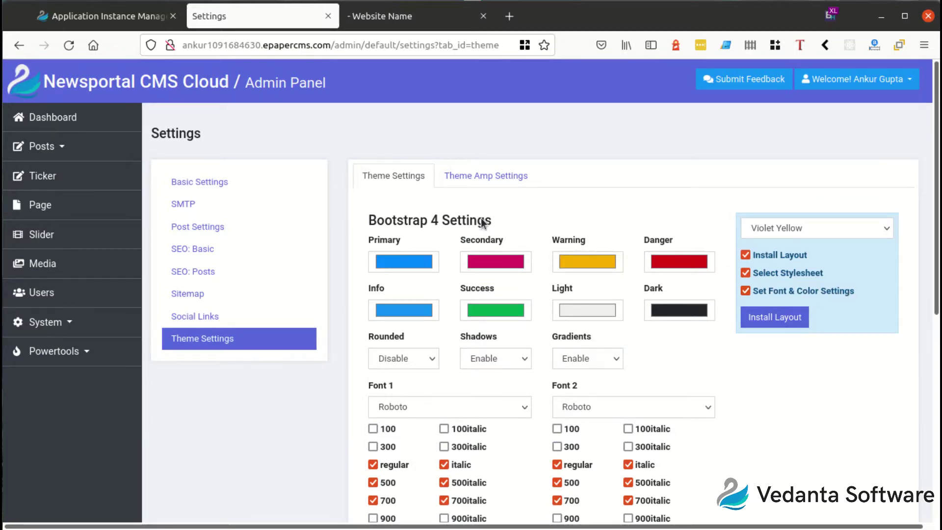
{"action": "scroll", "coordinate": [426, 332], "scroll_direction": "down", "scroll_amount": 7}
{"action": "scroll", "coordinate": [473, 338], "scroll_direction": "up", "scroll_amount": 7}
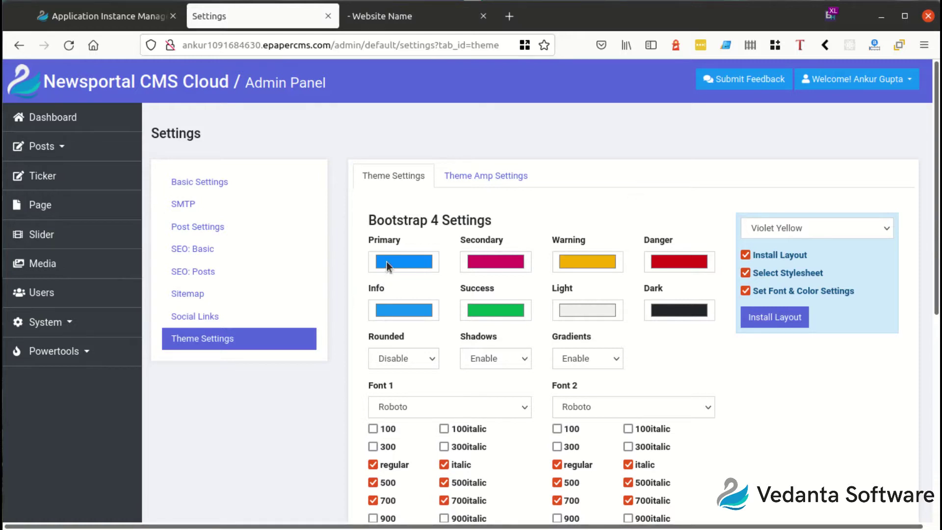
- Check where the primary color appears on the public site, set the theme's Primary color to red and save the settings
{"action": "left_click", "coordinate": [372, 24]}
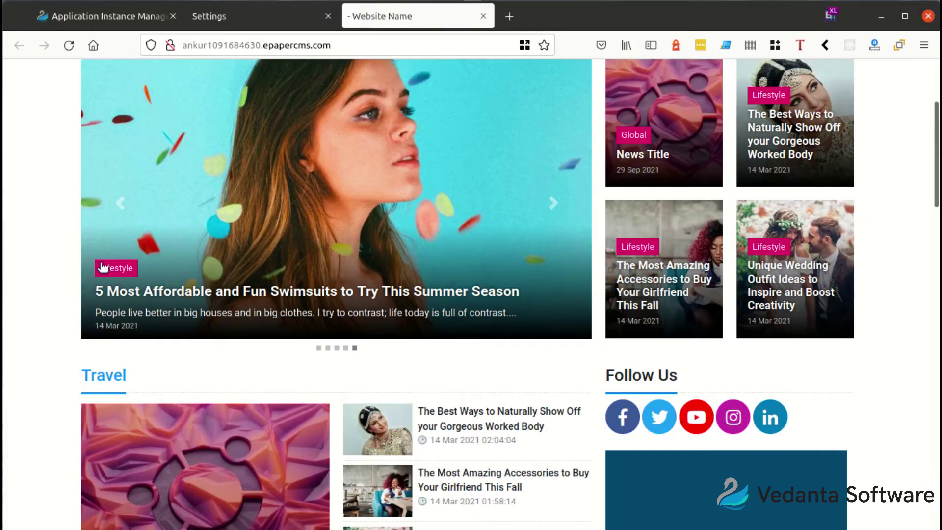
{"action": "scroll", "coordinate": [102, 267], "scroll_direction": "up", "scroll_amount": 3}
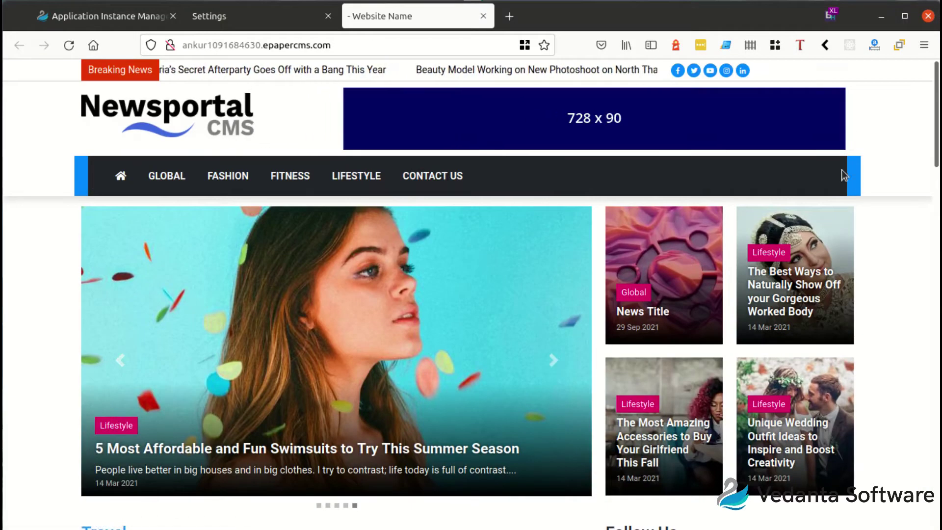
{"action": "left_click", "coordinate": [230, 16]}
{"action": "left_click", "coordinate": [400, 261]}
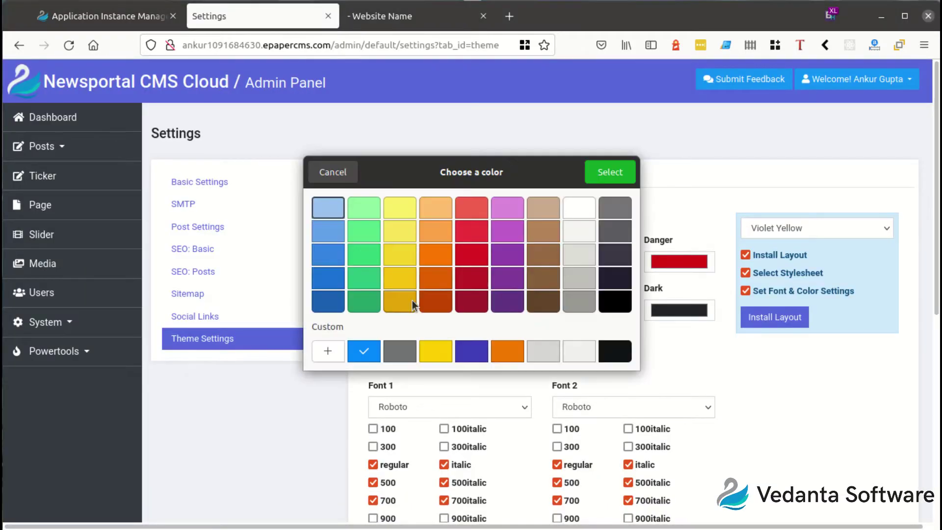
{"action": "left_click", "coordinate": [471, 254]}
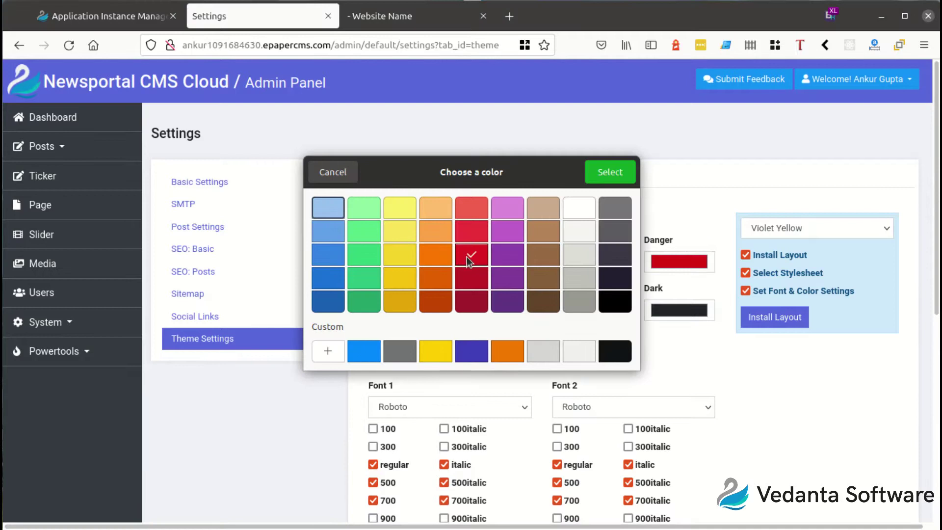
{"action": "left_click", "coordinate": [608, 172]}
{"action": "scroll", "coordinate": [457, 346], "scroll_direction": "down", "scroll_amount": 5}
{"action": "left_click", "coordinate": [417, 457]}
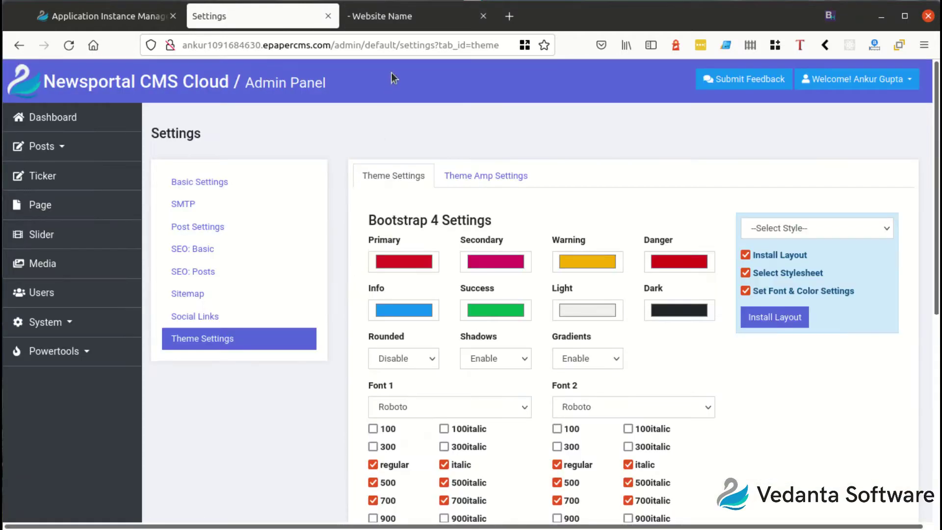
- Reload the public website and inspect the homepage for the elements that use the Primary color
{"action": "left_click", "coordinate": [396, 24]}
{"action": "left_click", "coordinate": [69, 46]}
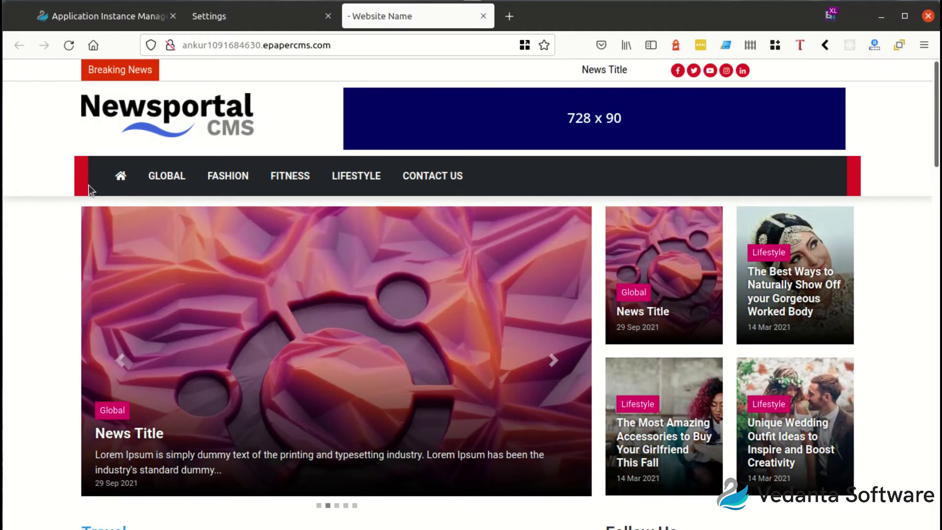
{"action": "scroll", "coordinate": [103, 245], "scroll_direction": "down", "scroll_amount": 10}
{"action": "scroll", "coordinate": [118, 304], "scroll_direction": "up", "scroll_amount": 3}
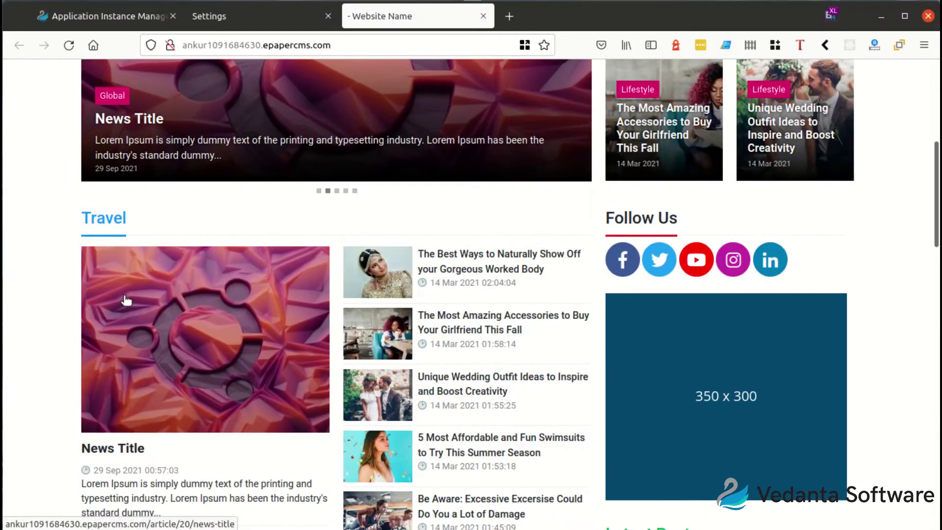
{"action": "scroll", "coordinate": [410, 308], "scroll_direction": "down", "scroll_amount": 5}
{"action": "scroll", "coordinate": [617, 312], "scroll_direction": "up", "scroll_amount": 8}
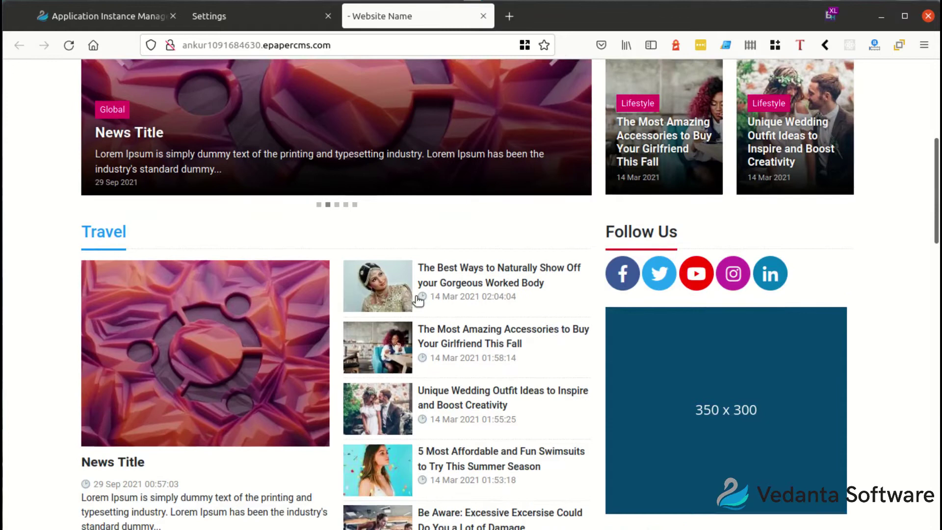
- Check where the secondary color appears on the public homepage, set the theme's Secondary color to blue and save the settings
{"action": "scroll", "coordinate": [346, 260], "scroll_direction": "up", "scroll_amount": 4}
{"action": "left_click", "coordinate": [234, 25]}
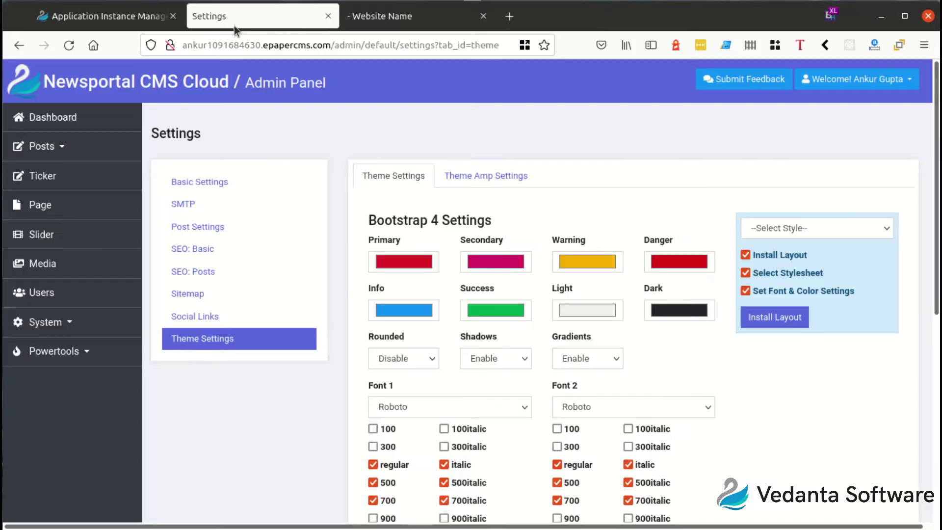
{"action": "left_click", "coordinate": [411, 16]}
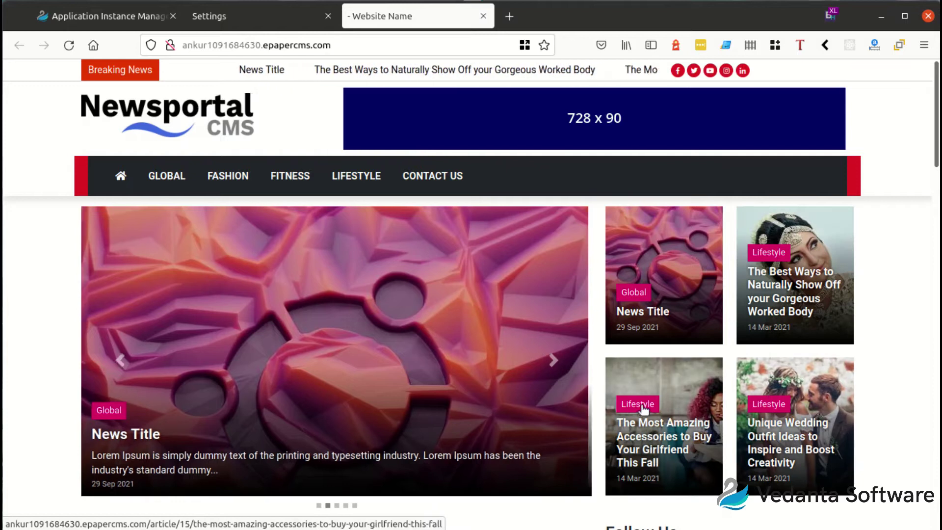
{"action": "left_click", "coordinate": [314, 16]}
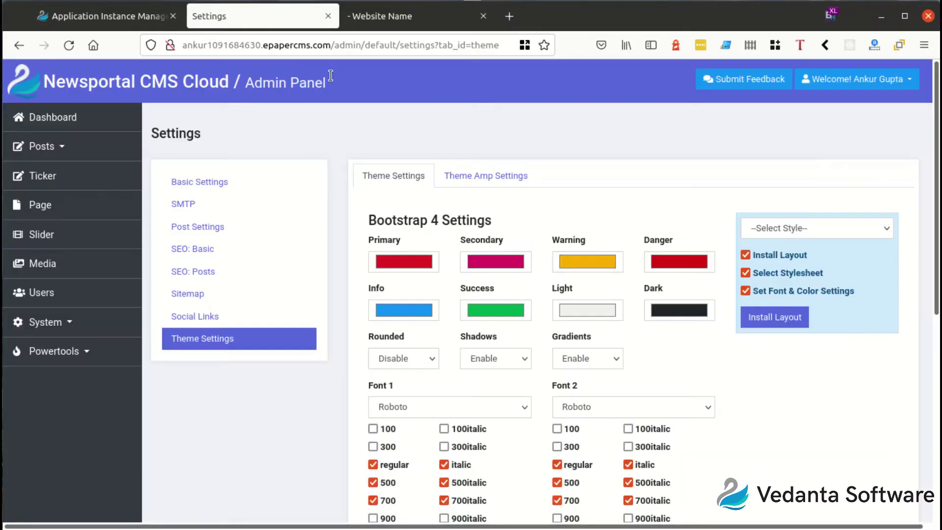
{"action": "left_click", "coordinate": [472, 260]}
{"action": "left_click", "coordinate": [314, 249]}
{"action": "left_click", "coordinate": [610, 172]}
{"action": "scroll", "coordinate": [557, 329], "scroll_direction": "down", "scroll_amount": 7}
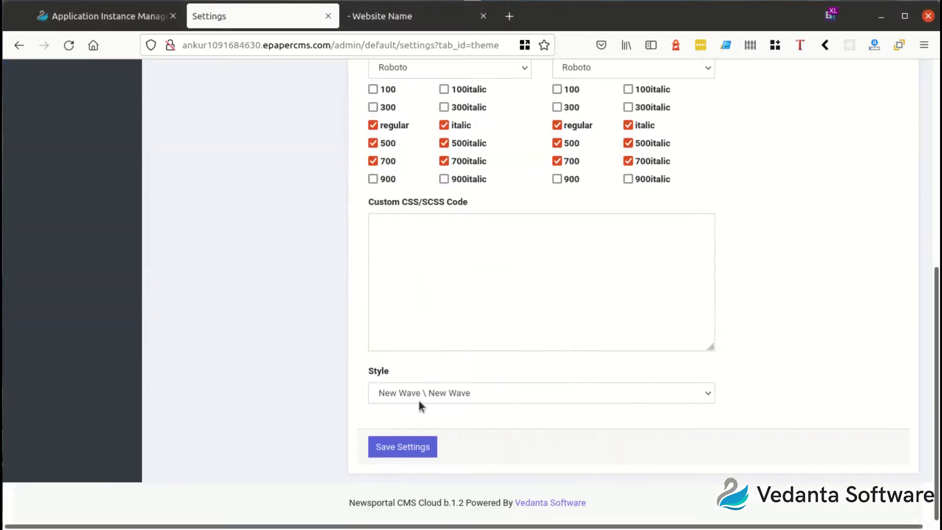
- Reload the public website and inspect the homepage down to the footer for elements that use the Secondary color
{"action": "left_click", "coordinate": [384, 19]}
{"action": "left_click", "coordinate": [68, 45]}
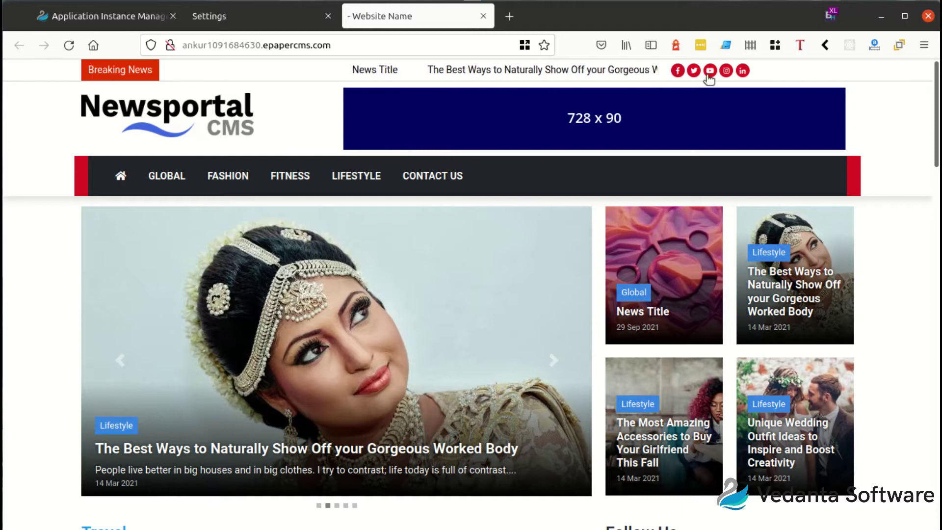
{"action": "scroll", "coordinate": [937, 156], "scroll_direction": "down", "scroll_amount": 1}
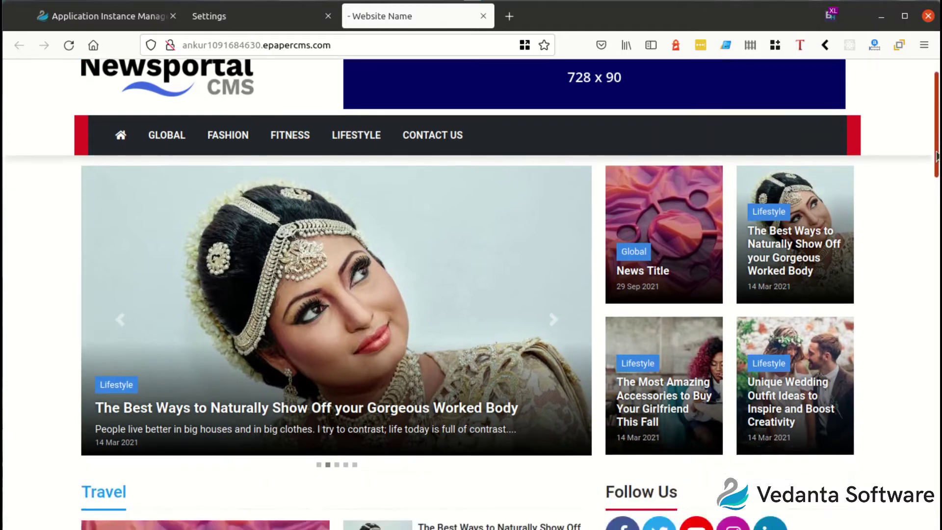
{"action": "left_click_drag", "start_coordinate": [937, 156], "coordinate": [932, 505]}
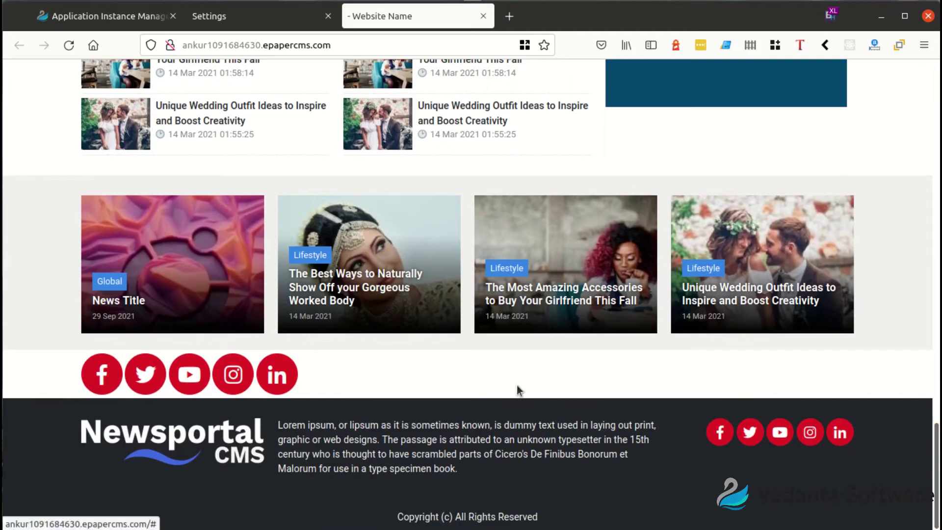
{"action": "scroll", "coordinate": [619, 436], "scroll_direction": "up", "scroll_amount": 12}
{"action": "scroll", "coordinate": [612, 405], "scroll_direction": "down", "scroll_amount": 7}
{"action": "scroll", "coordinate": [579, 361], "scroll_direction": "up", "scroll_amount": 10}
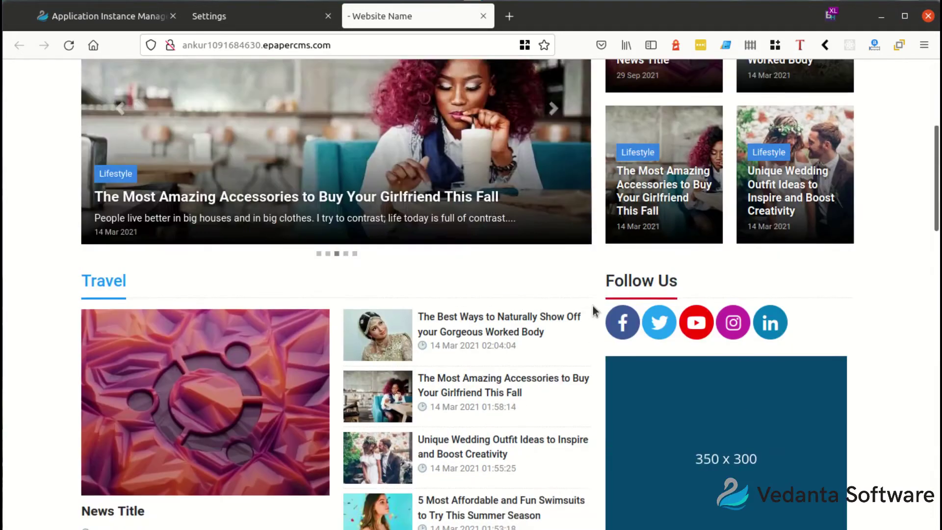
- Return to the theme settings and review the choices for Rounded, Shadows and Gradients without changing them
{"action": "left_click", "coordinate": [241, 16]}
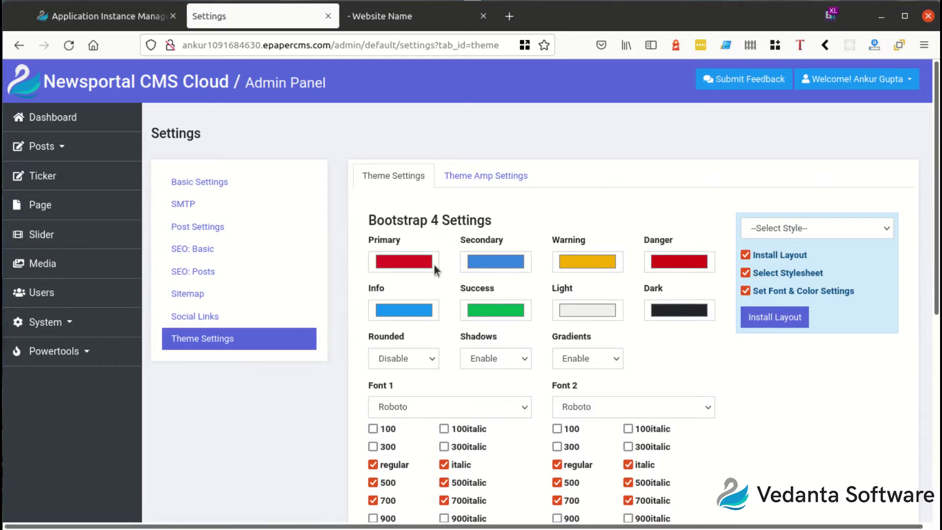
{"action": "left_click", "coordinate": [420, 365]}
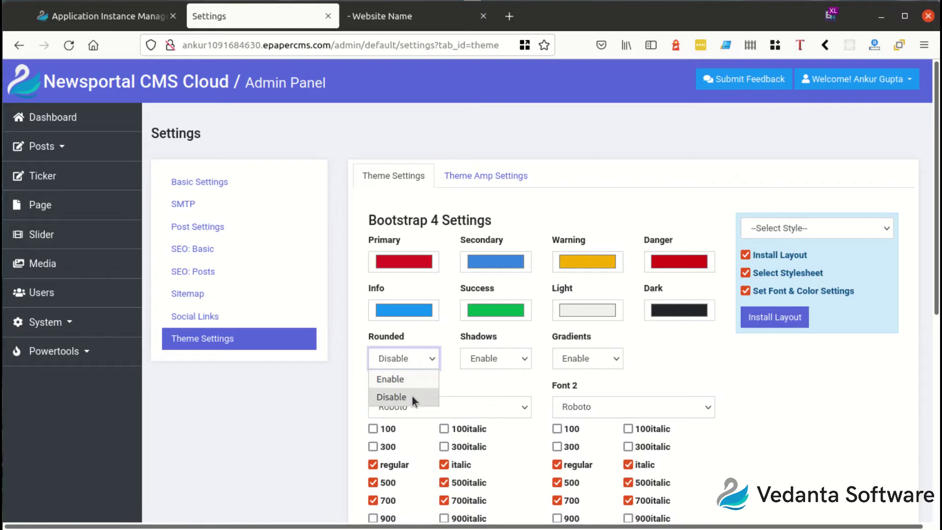
{"action": "left_click", "coordinate": [499, 359]}
{"action": "left_click", "coordinate": [499, 359]}
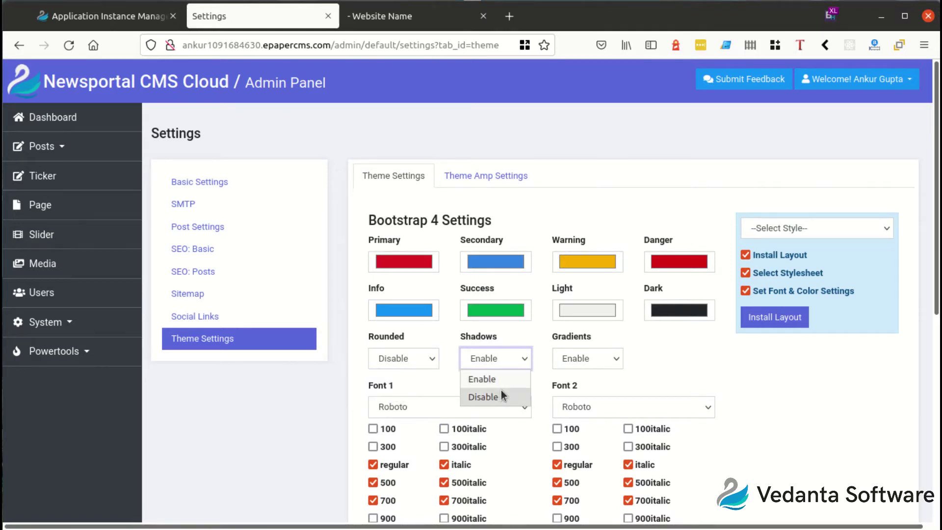
{"action": "left_click", "coordinate": [634, 368]}
{"action": "left_click", "coordinate": [608, 359]}
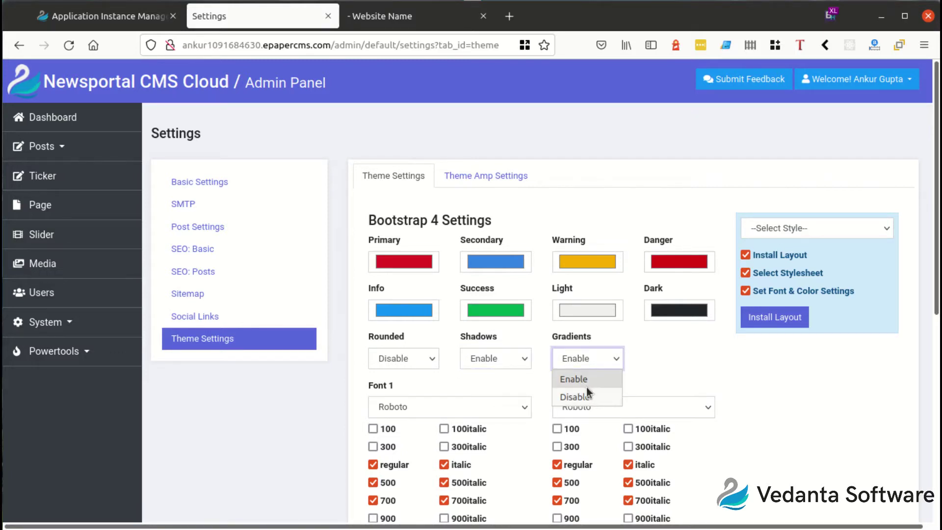
{"action": "left_click", "coordinate": [649, 359]}
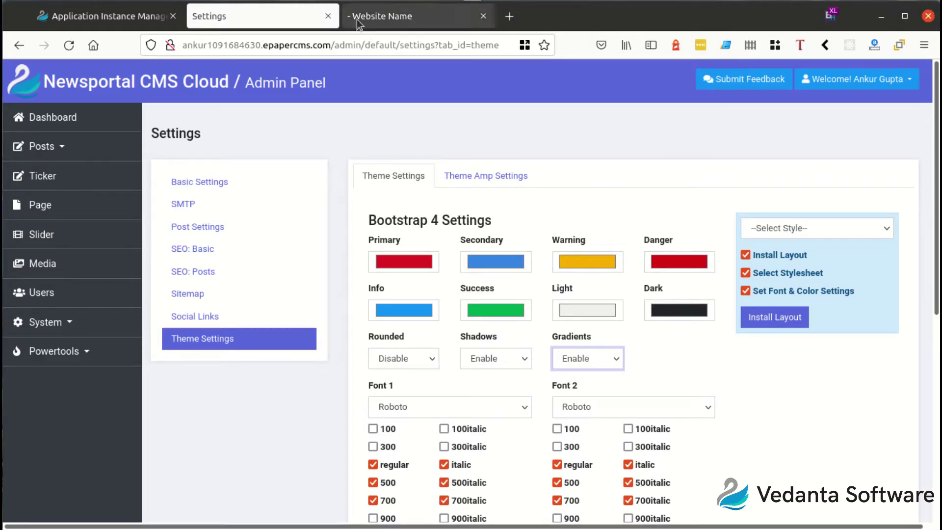
- Compare the font settings with the public homepage and set the theme's Font 1 to Plaster
{"action": "scroll", "coordinate": [501, 364], "scroll_direction": "down", "scroll_amount": 3}
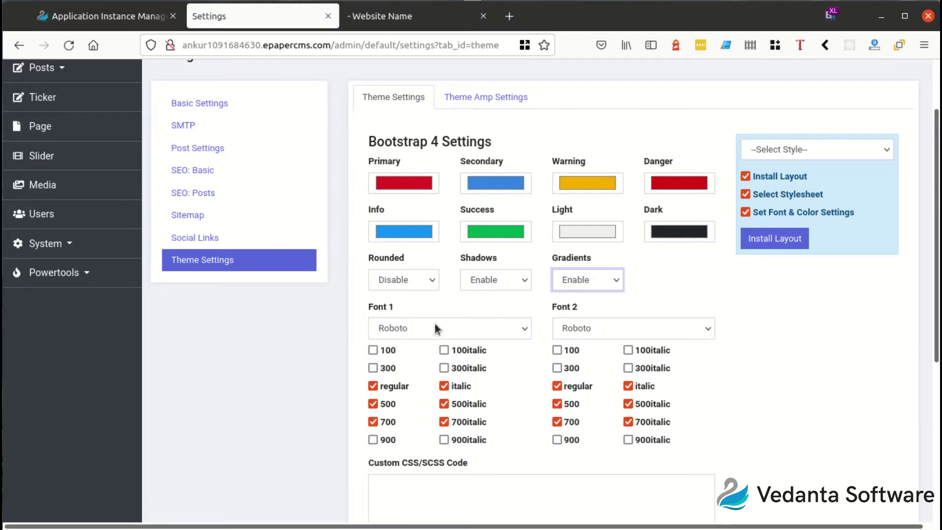
{"action": "left_click", "coordinate": [388, 16]}
{"action": "scroll", "coordinate": [67, 357], "scroll_direction": "up", "scroll_amount": 5}
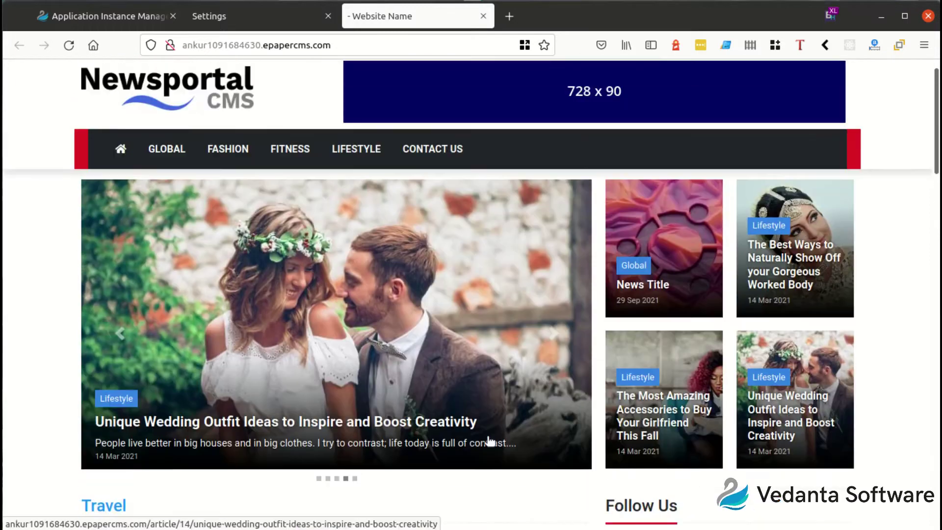
{"action": "left_click", "coordinate": [287, 27]}
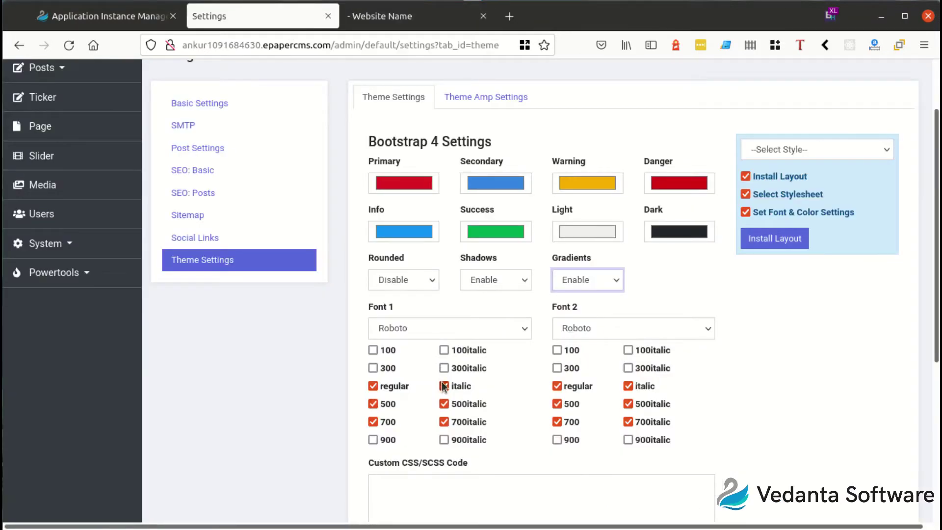
{"action": "left_click", "coordinate": [410, 331]}
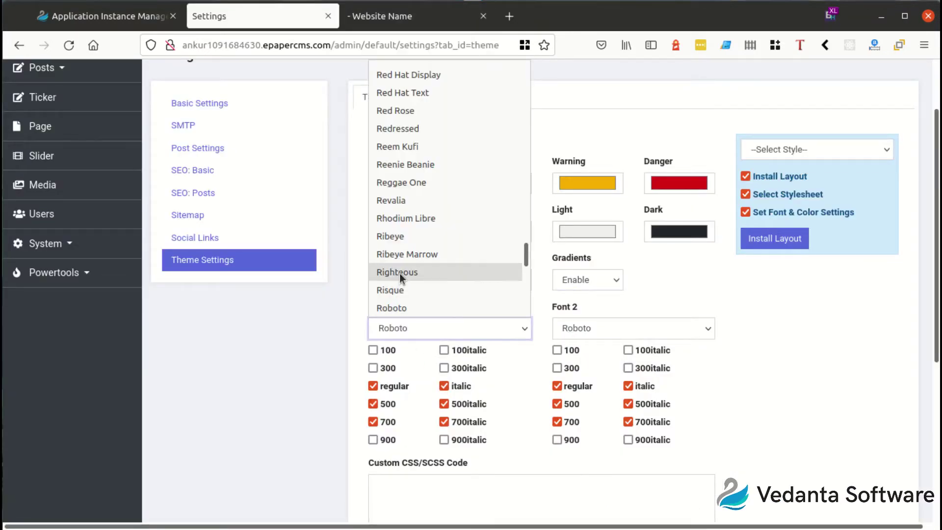
{"action": "scroll", "coordinate": [399, 273], "scroll_direction": "up", "scroll_amount": 10}
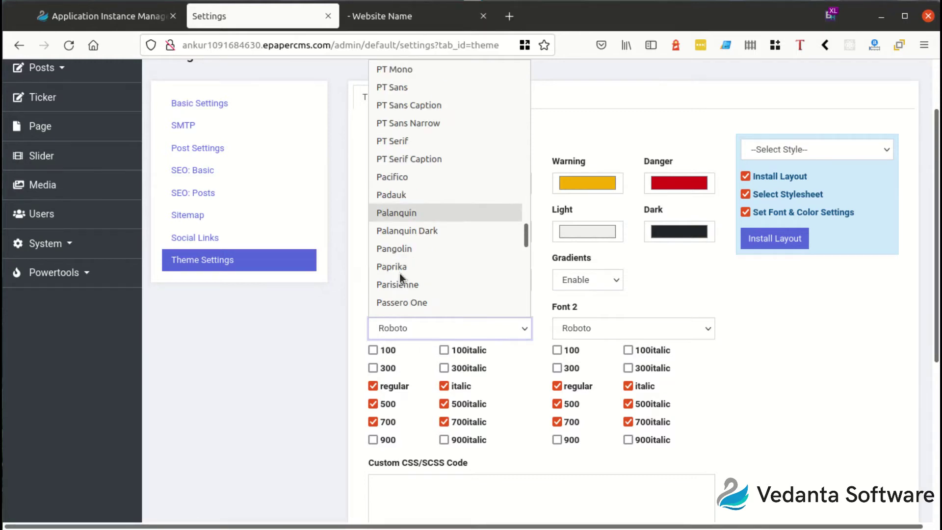
{"action": "key", "text": "Down"}
{"action": "key", "text": "Down"}
{"action": "key", "text": "Down"}
{"action": "key", "text": "Down"}
{"action": "key", "text": "Down"}
{"action": "key", "text": "Down"}
{"action": "key", "text": "Down"}
{"action": "key", "text": "Down"}
{"action": "key", "text": "Down"}
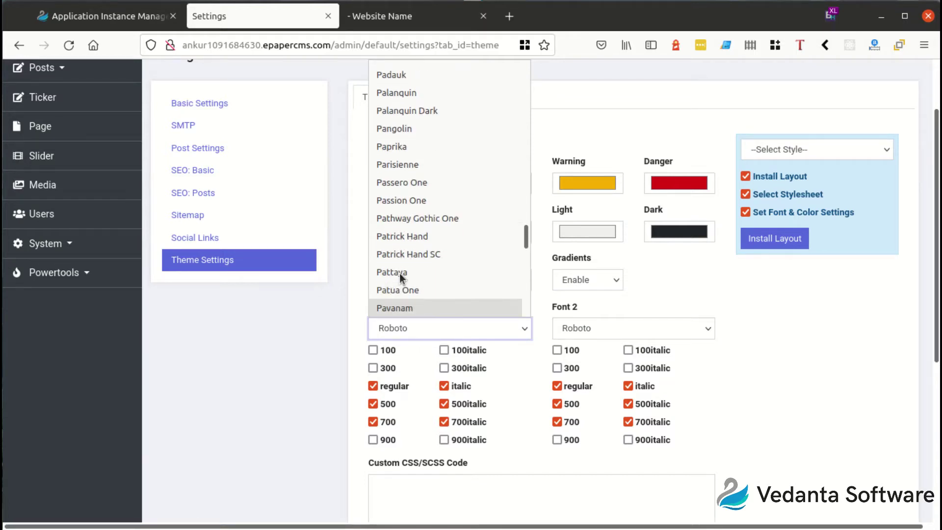
{"action": "key", "text": "Down"}
{"action": "key", "text": "Down"}
{"action": "key", "text": "Down"}
{"action": "key", "text": "Down"}
{"action": "key", "text": "Down"}
{"action": "key", "text": "Down"}
{"action": "key", "text": "Down"}
{"action": "key", "text": "Down"}
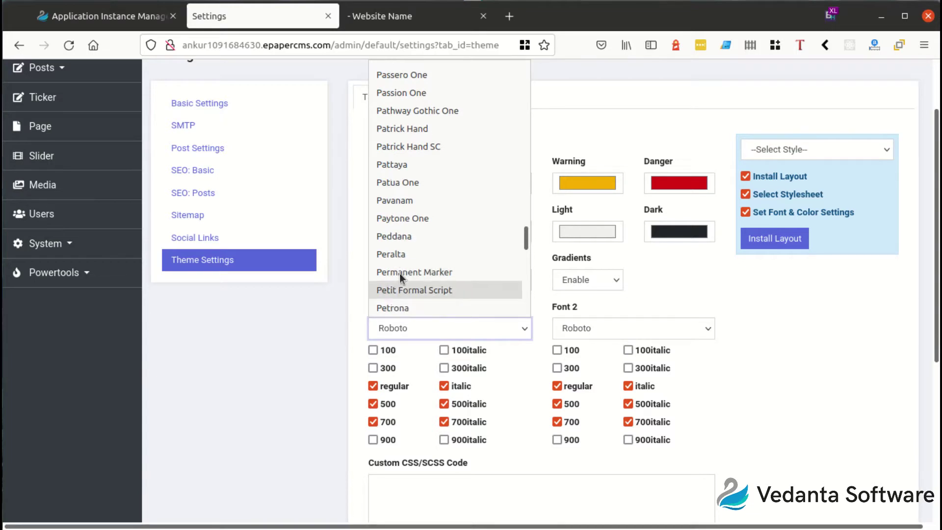
{"action": "key", "text": "Down"}
{"action": "key", "text": "Down"}
{"action": "key", "text": "Down"}
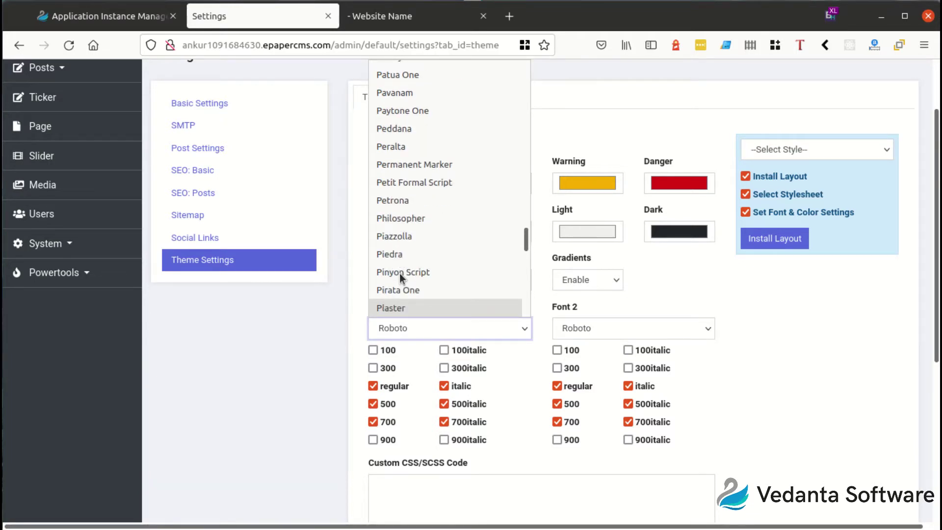
{"action": "key", "text": "Return"}
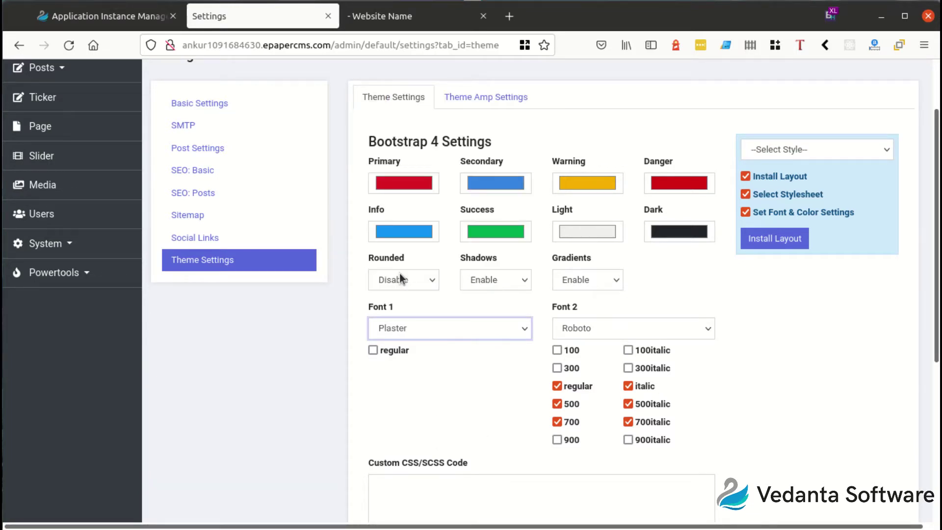
- Enable the regular weight for the Plaster font and save the theme settings
{"action": "left_click", "coordinate": [391, 350]}
{"action": "scroll", "coordinate": [412, 383], "scroll_direction": "down", "scroll_amount": 5}
{"action": "left_click", "coordinate": [404, 458]}
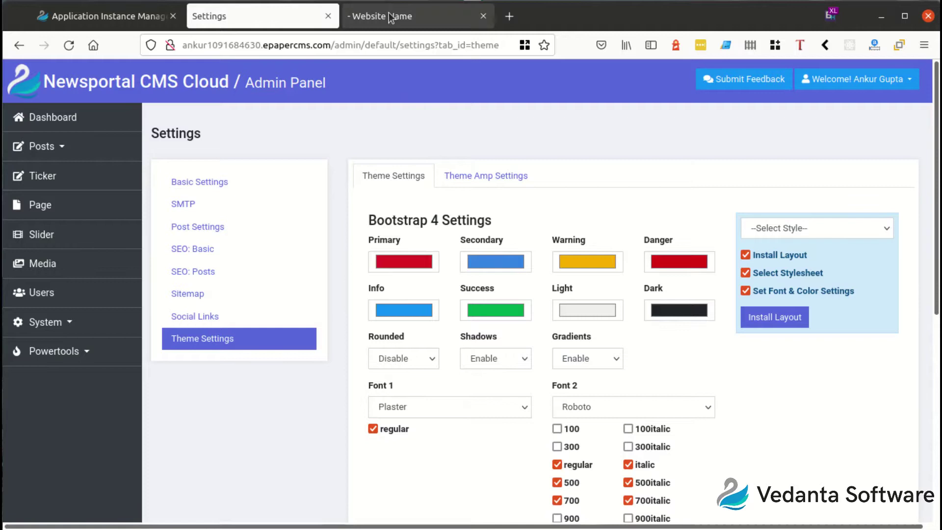
- Reload the public website and examine which titles and section headings use Font 1
{"action": "left_click", "coordinate": [395, 16]}
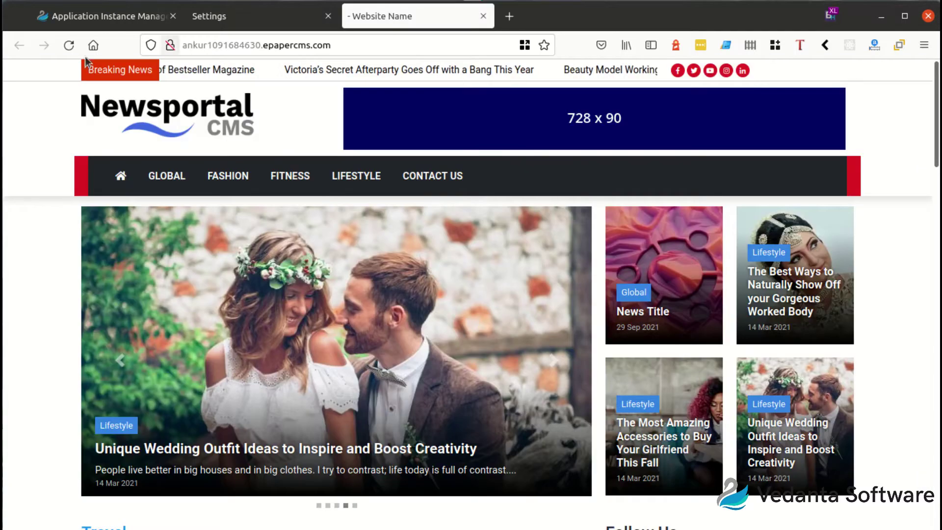
{"action": "left_click", "coordinate": [69, 45]}
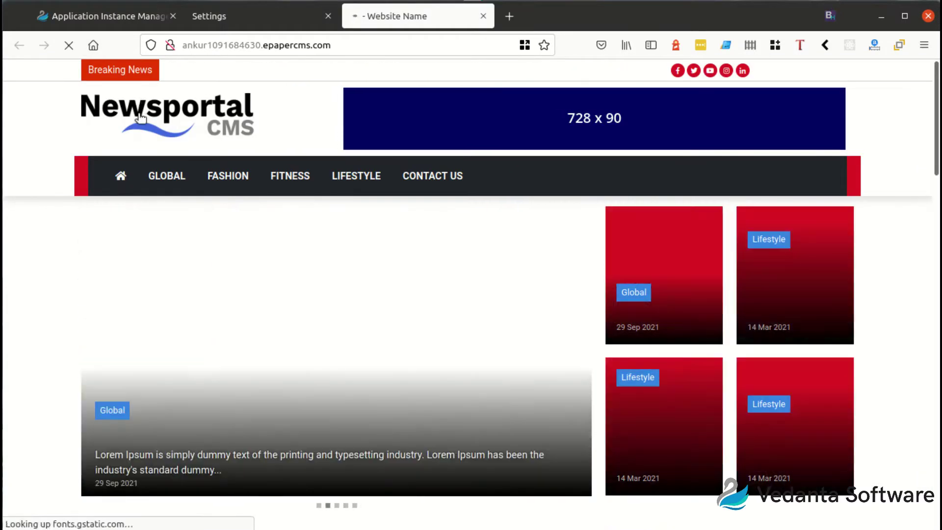
{"action": "scroll", "coordinate": [355, 371], "scroll_direction": "down", "scroll_amount": 5}
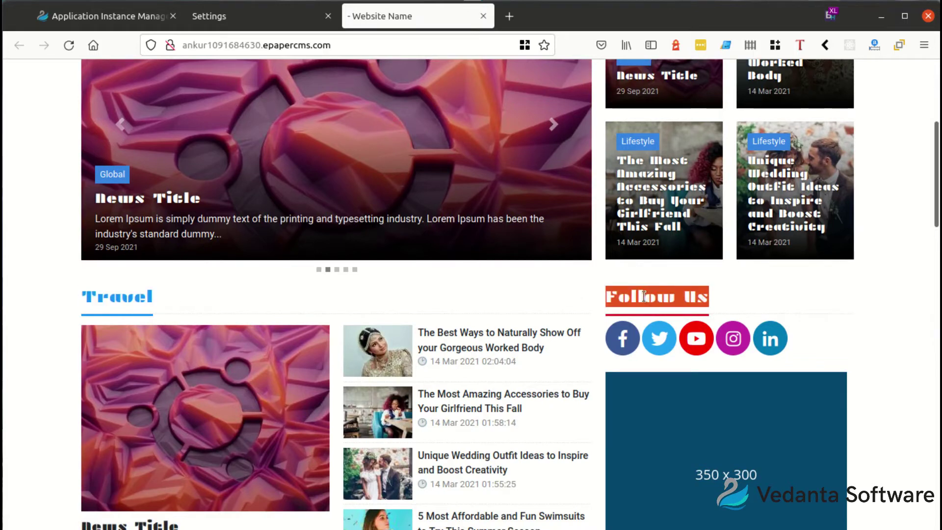
{"action": "scroll", "coordinate": [220, 358], "scroll_direction": "down", "scroll_amount": 8}
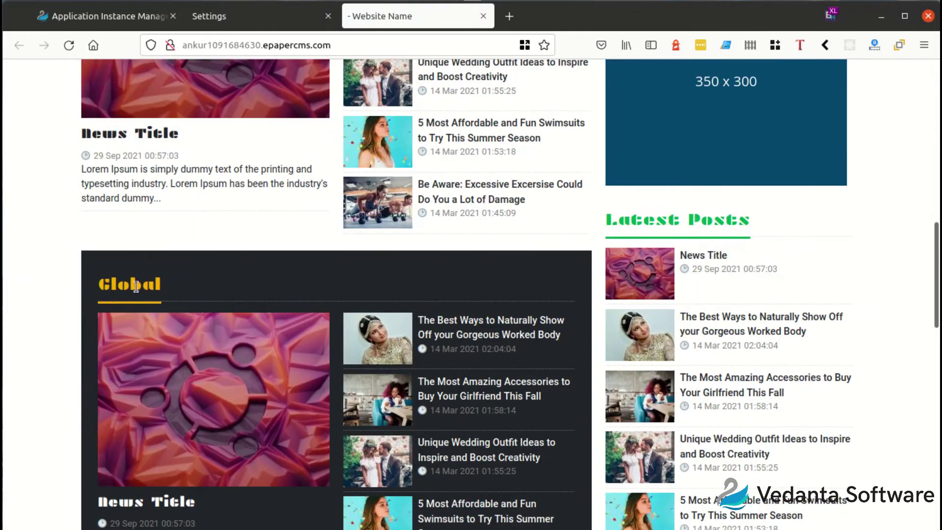
- Return to the theme settings and set Font 1 to Noto Serif
{"action": "left_click", "coordinate": [290, 21]}
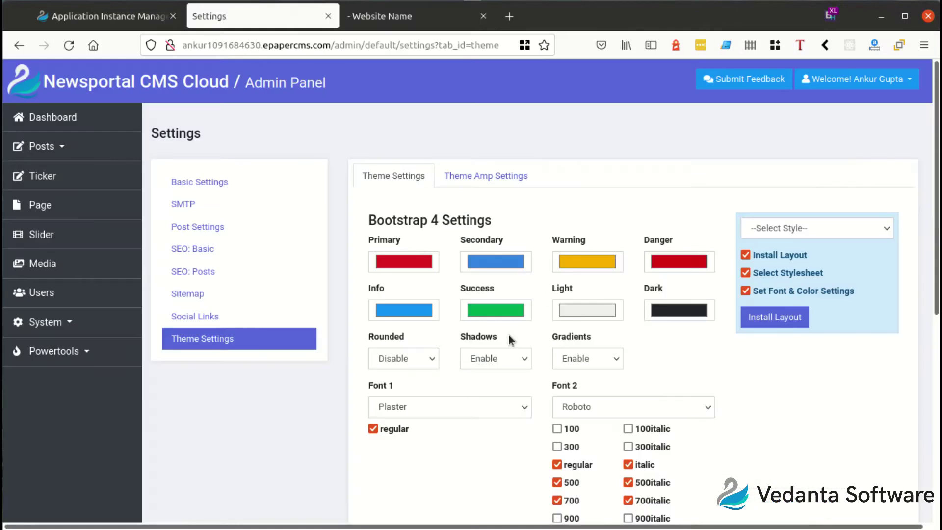
{"action": "left_click", "coordinate": [404, 407]}
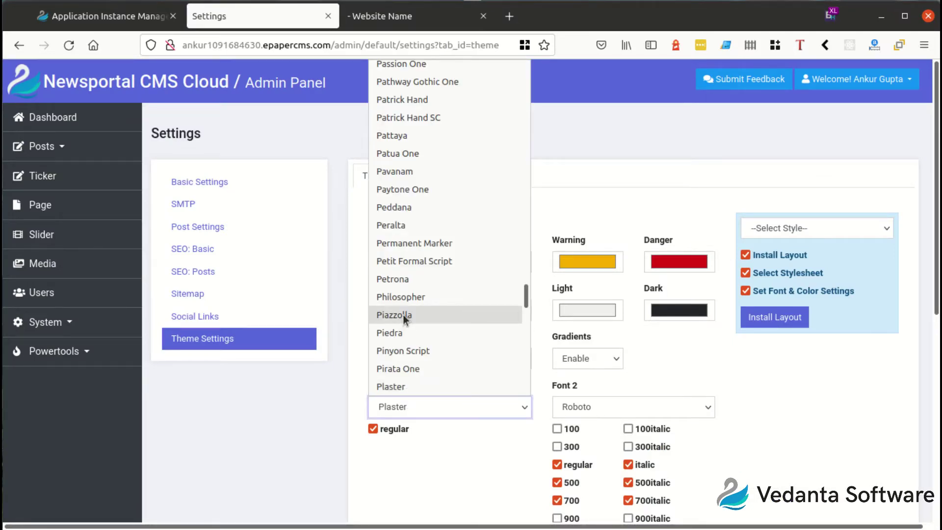
{"action": "type", "text": "noto"}
{"action": "key", "text": "Down"}
{"action": "key", "text": "Down"}
{"action": "key", "text": "Down"}
{"action": "key", "text": "Down"}
{"action": "key", "text": "Down"}
{"action": "key", "text": "Down"}
{"action": "key", "text": "Down"}
{"action": "key", "text": "Up"}
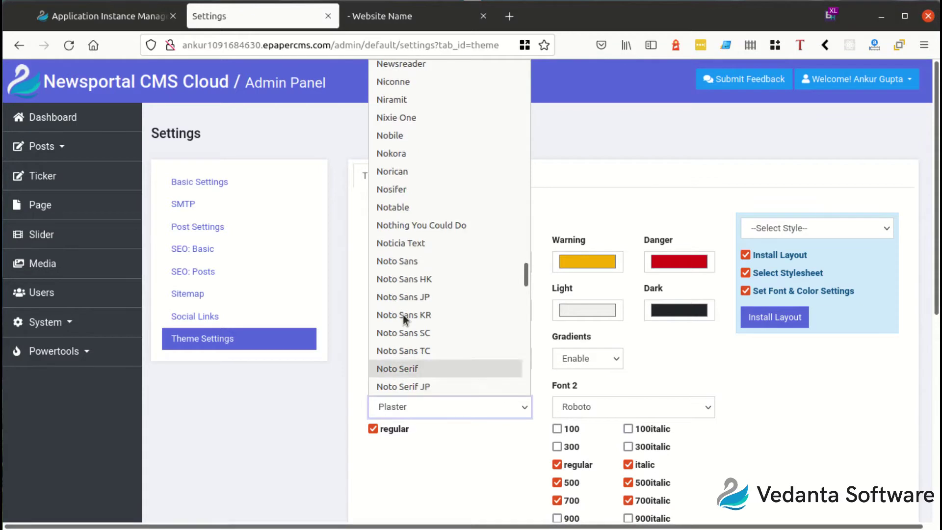
{"action": "key", "text": "Return"}
- Enable the regular and 700 weights for Noto Serif and save the theme settings
{"action": "left_click", "coordinate": [374, 429]}
{"action": "left_click", "coordinate": [374, 446]}
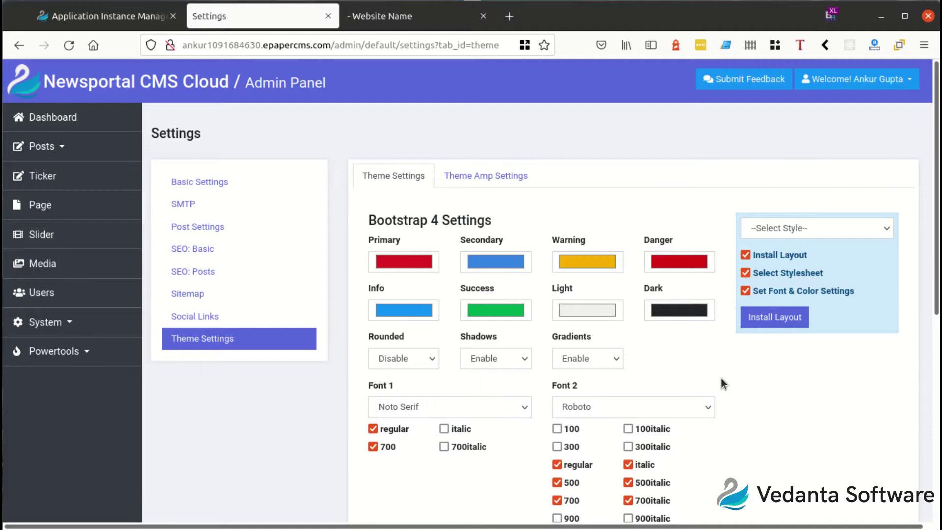
{"action": "scroll", "coordinate": [548, 373], "scroll_direction": "down", "scroll_amount": 6}
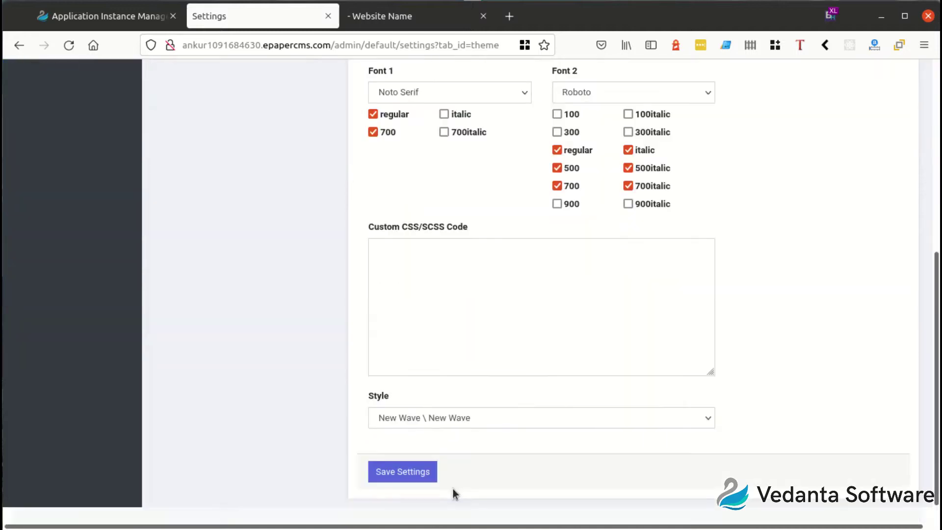
{"action": "left_click", "coordinate": [411, 476]}
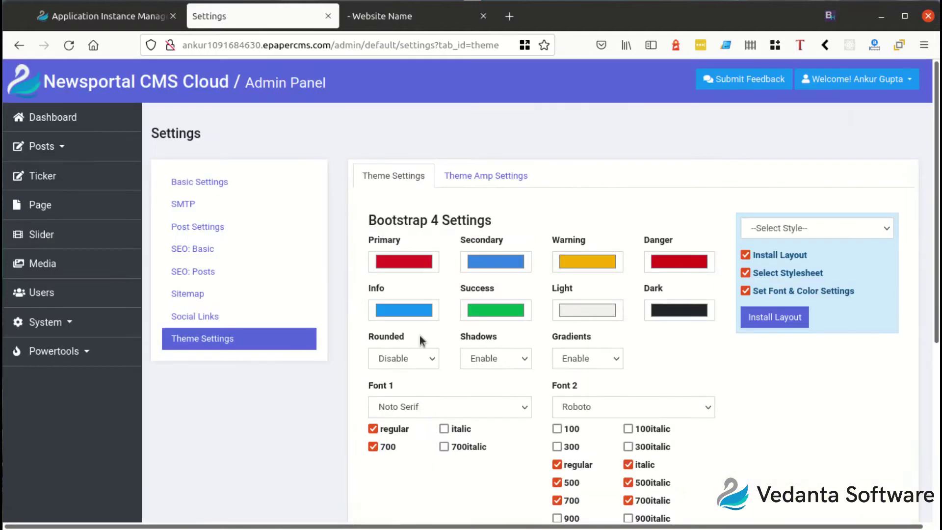
- Reload the public website and check the Noto Serif font on the Travel and Follow Us headings and the news titles
{"action": "left_click", "coordinate": [396, 22]}
{"action": "left_click", "coordinate": [70, 47]}
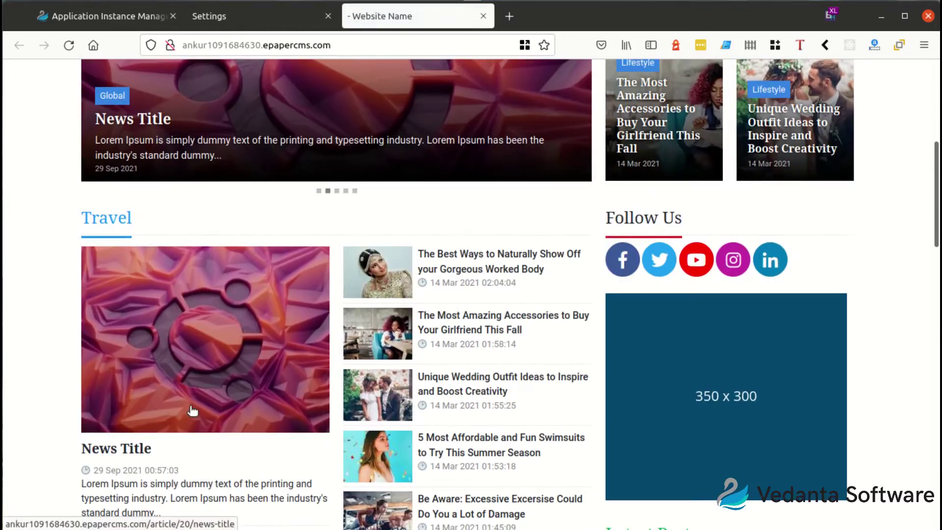
{"action": "double_click", "coordinate": [107, 217]}
{"action": "triple_click", "coordinate": [622, 214]}
{"action": "scroll", "coordinate": [429, 269], "scroll_direction": "up", "scroll_amount": 5}
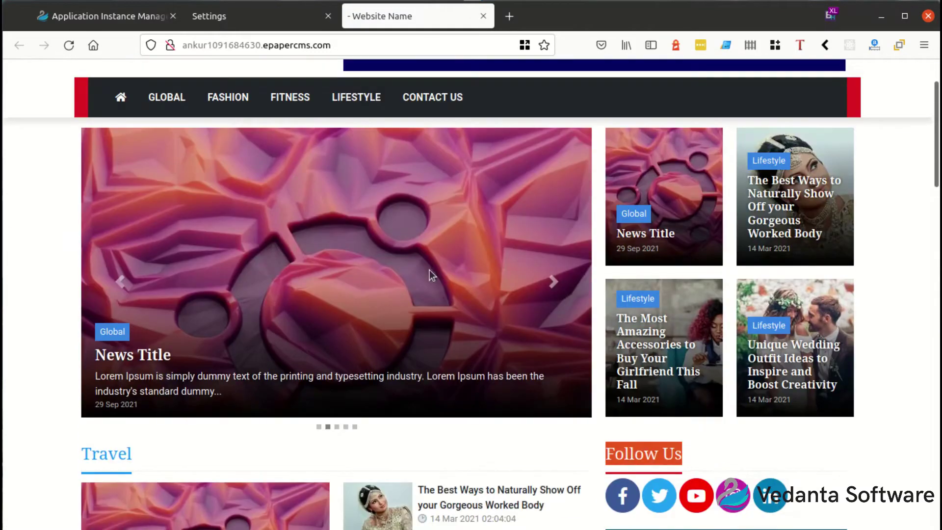
- Return to the theme settings and look through the fonts available for Font 2, keeping the current choice
{"action": "scroll", "coordinate": [302, 266], "scroll_direction": "up", "scroll_amount": 3}
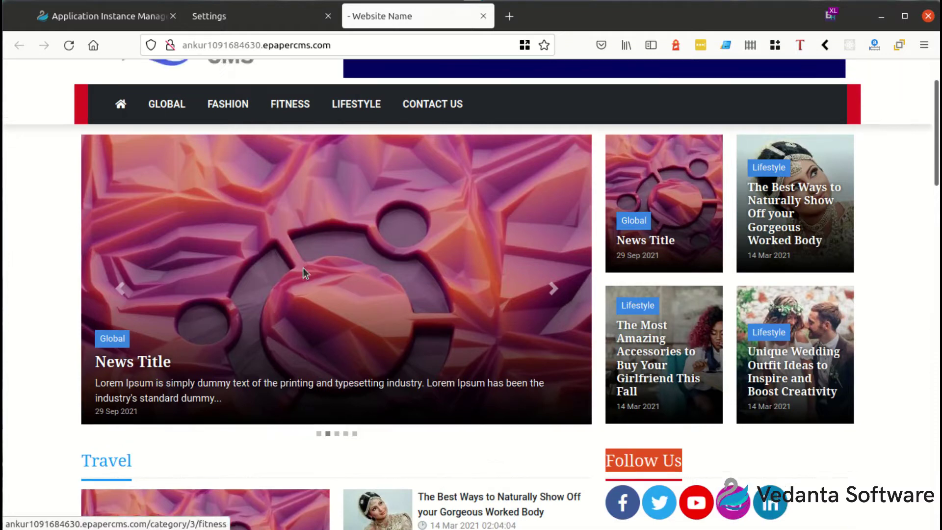
{"action": "left_click", "coordinate": [271, 16]}
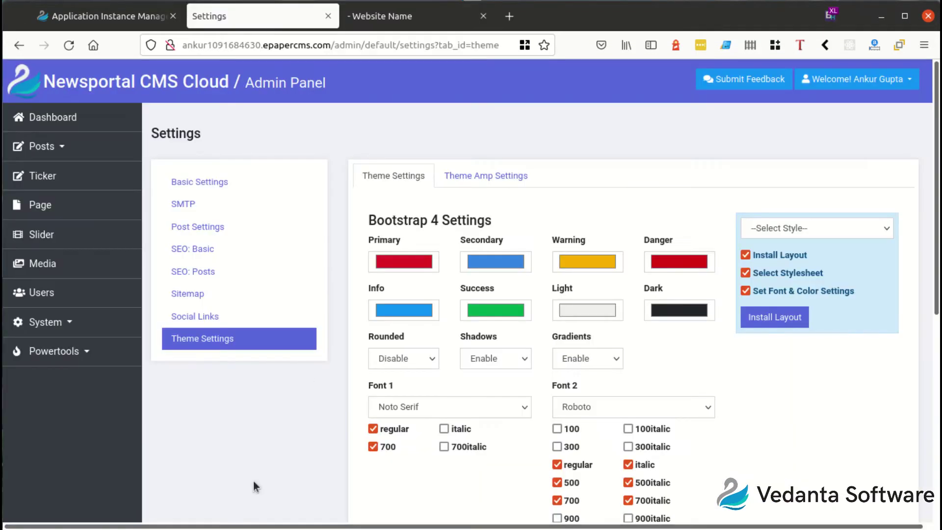
{"action": "left_click", "coordinate": [596, 410]}
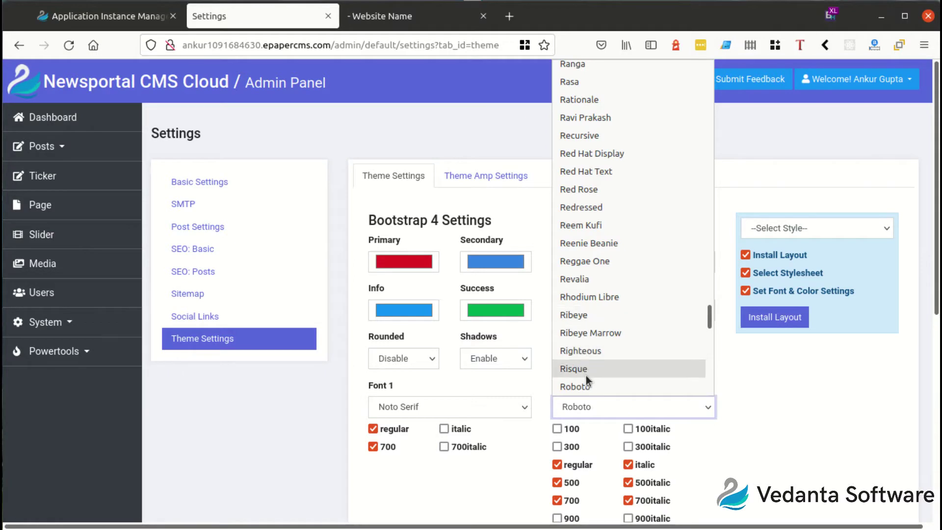
{"action": "left_click", "coordinate": [775, 435]}
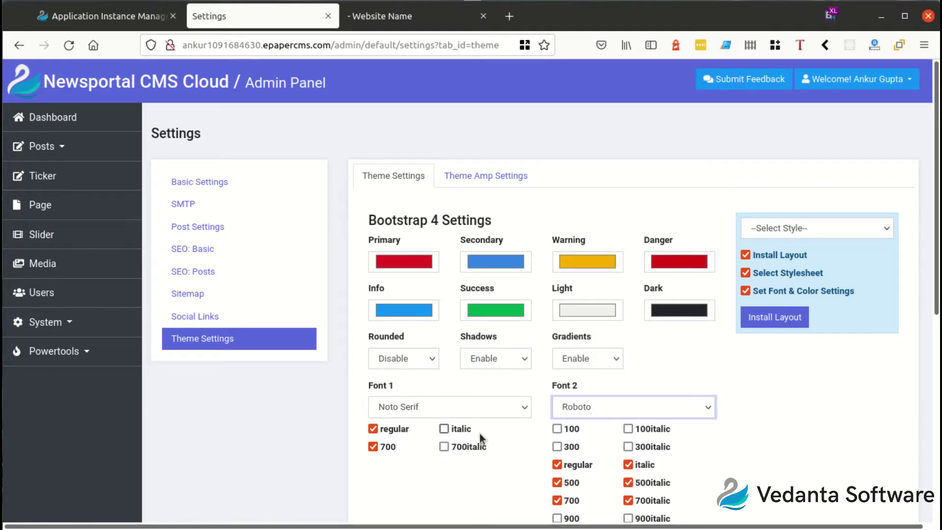
- Examine the Font 2 weights, the custom CSS/SCSS code field and the style option in the theme settings
{"action": "scroll", "coordinate": [466, 479], "scroll_direction": "down", "scroll_amount": 3}
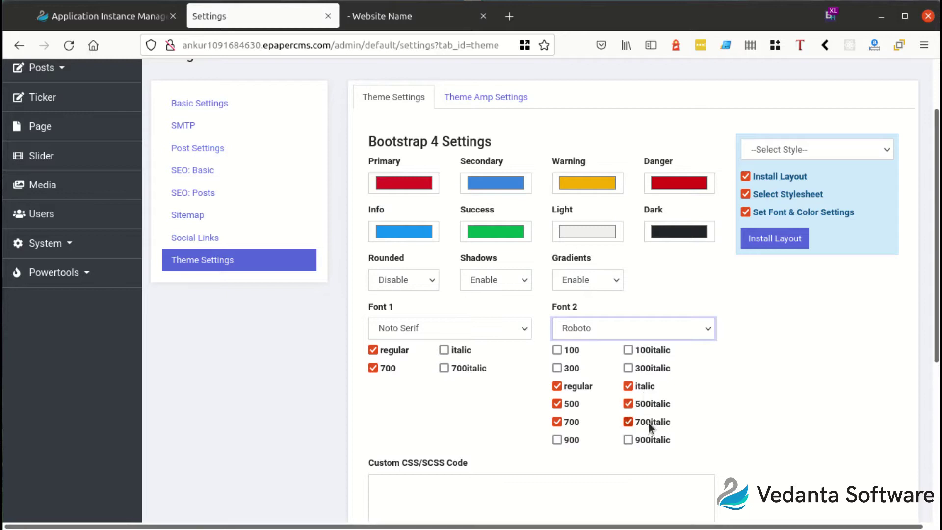
{"action": "left_click", "coordinate": [559, 509]}
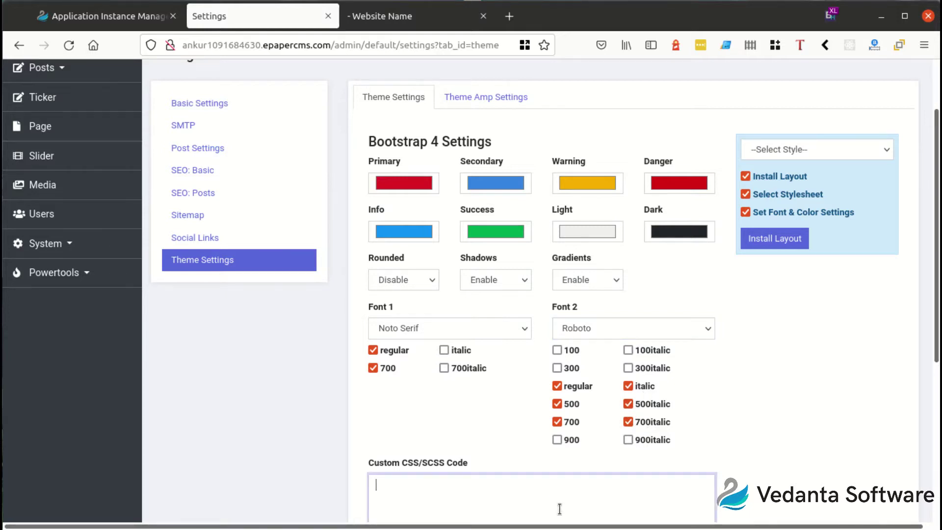
{"action": "scroll", "coordinate": [558, 507], "scroll_direction": "down", "scroll_amount": 5}
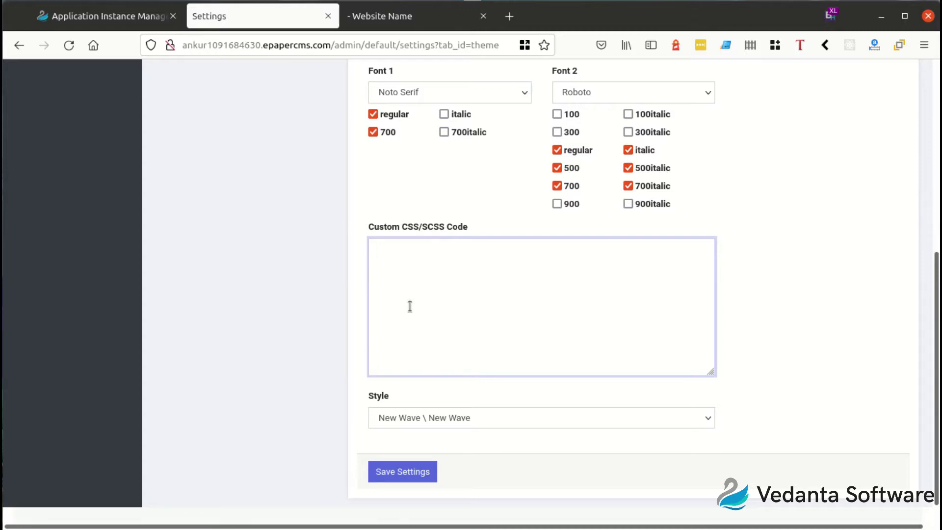
{"action": "scroll", "coordinate": [410, 306], "scroll_direction": "up", "scroll_amount": 3}
{"action": "scroll", "coordinate": [411, 307], "scroll_direction": "up", "scroll_amount": 3}
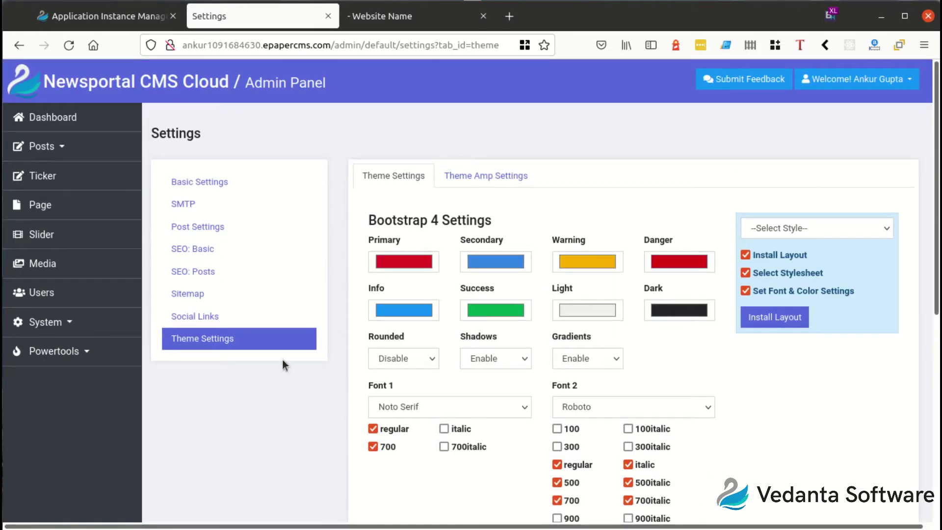
- Apply the Violet Yellow preset with its stylesheet, font and color settings, but without installing its layout
{"action": "left_click", "coordinate": [780, 228]}
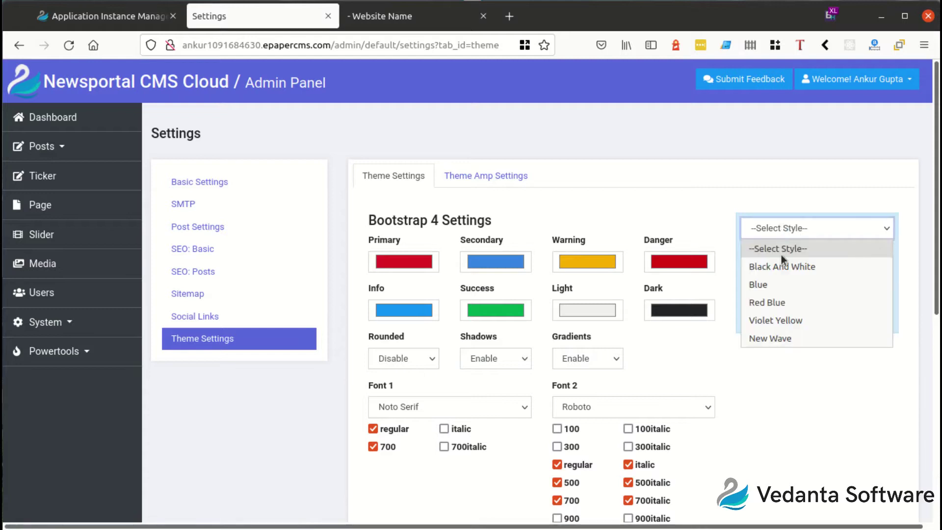
{"action": "left_click", "coordinate": [785, 365]}
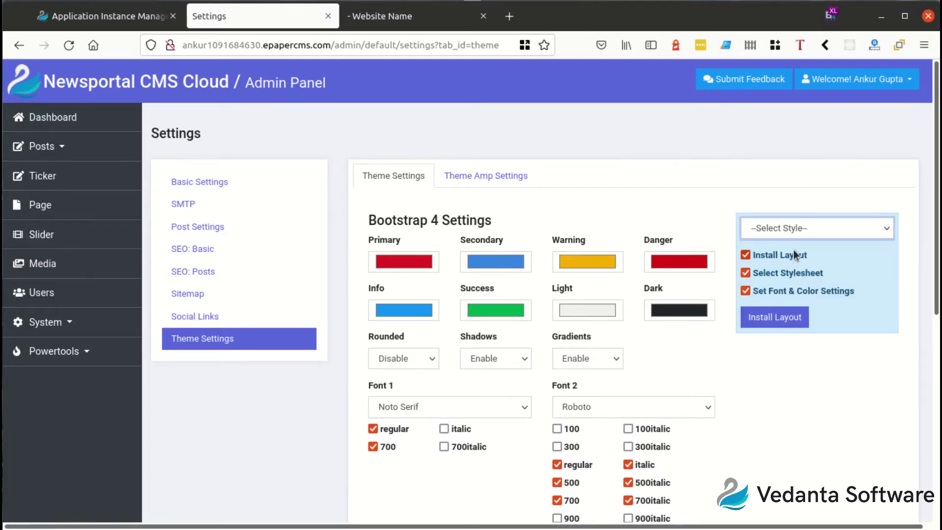
{"action": "left_click", "coordinate": [747, 255]}
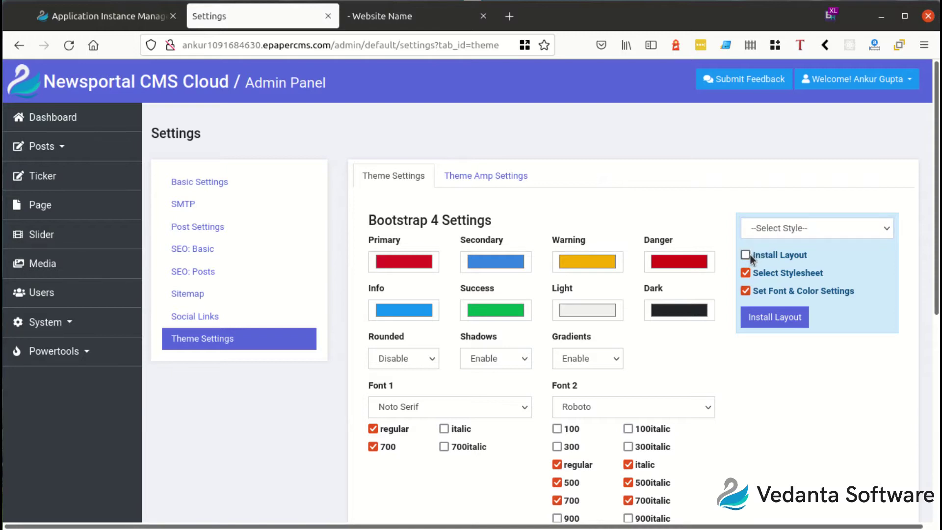
{"action": "left_click", "coordinate": [764, 231]}
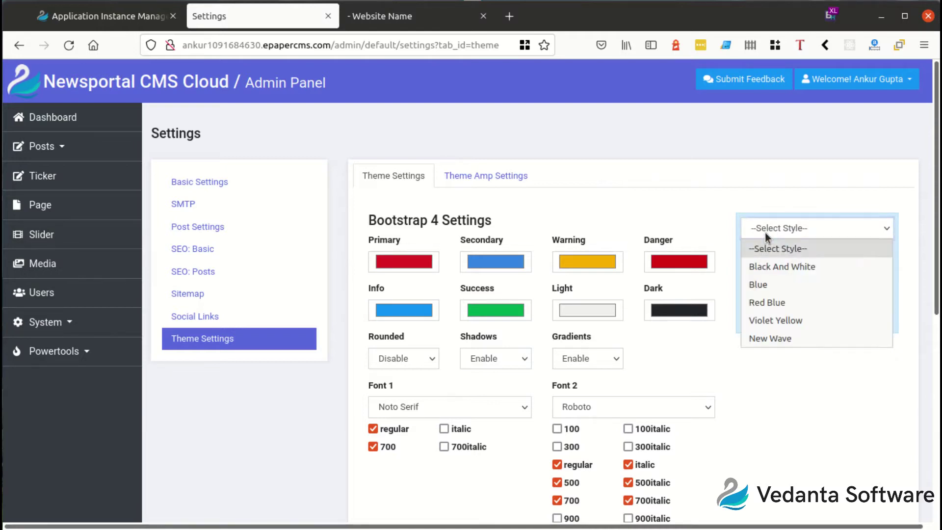
{"action": "left_click", "coordinate": [774, 321]}
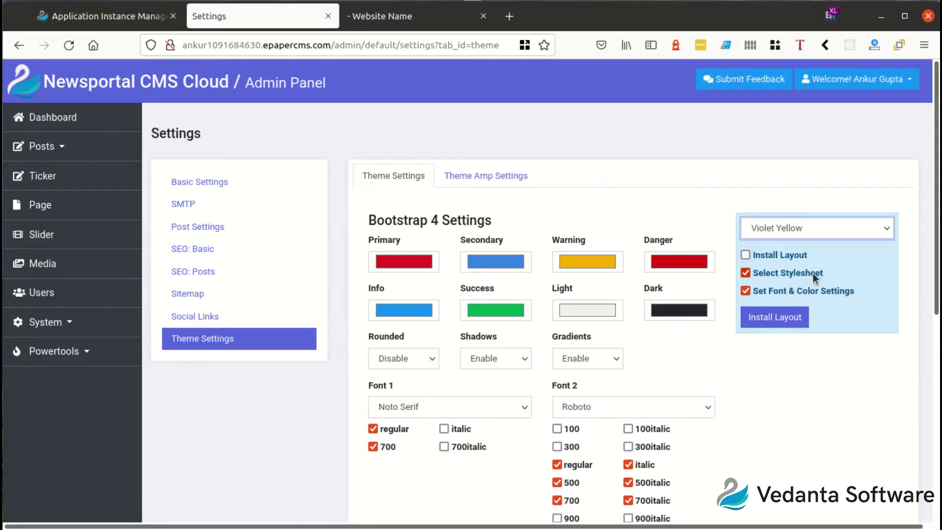
{"action": "left_click", "coordinate": [774, 323]}
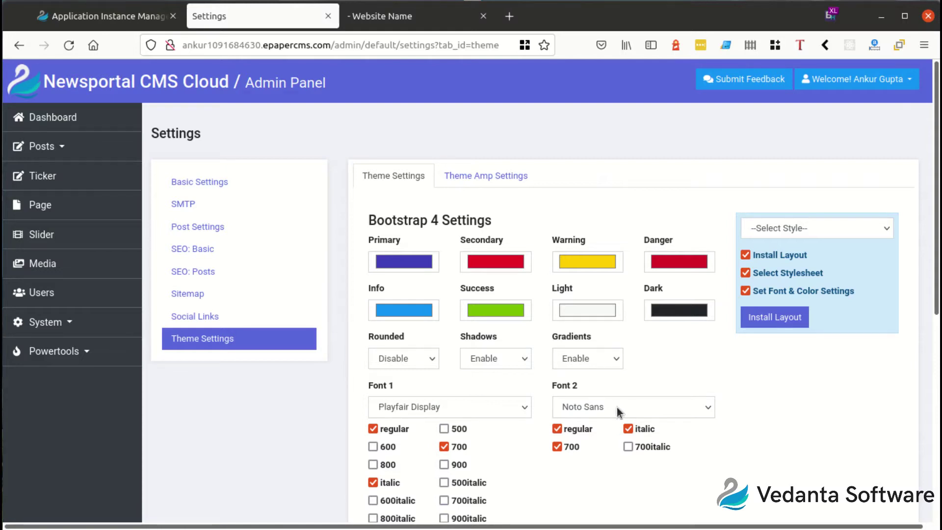
- Check the selected style in the theme settings, and reload the public website to examine its colors, fonts and section headings
{"action": "scroll", "coordinate": [617, 407], "scroll_direction": "down", "scroll_amount": 7}
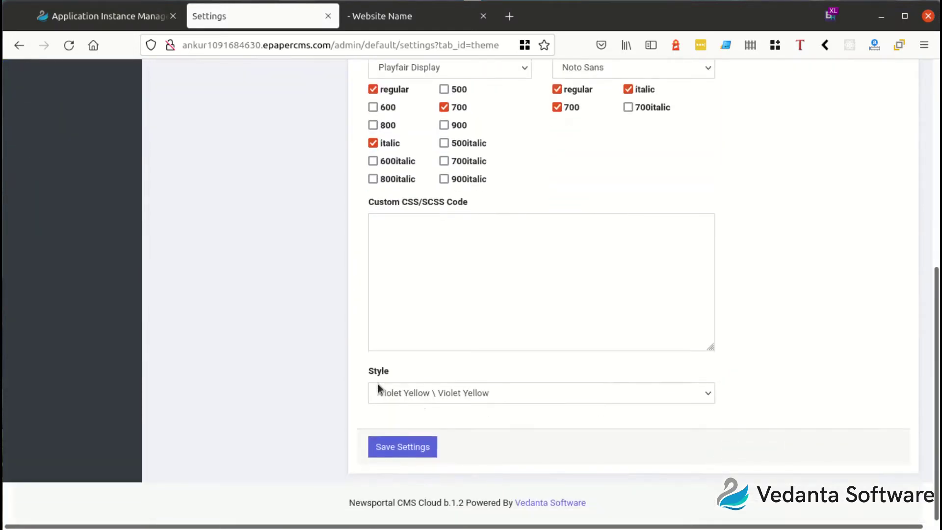
{"action": "left_click", "coordinate": [373, 16]}
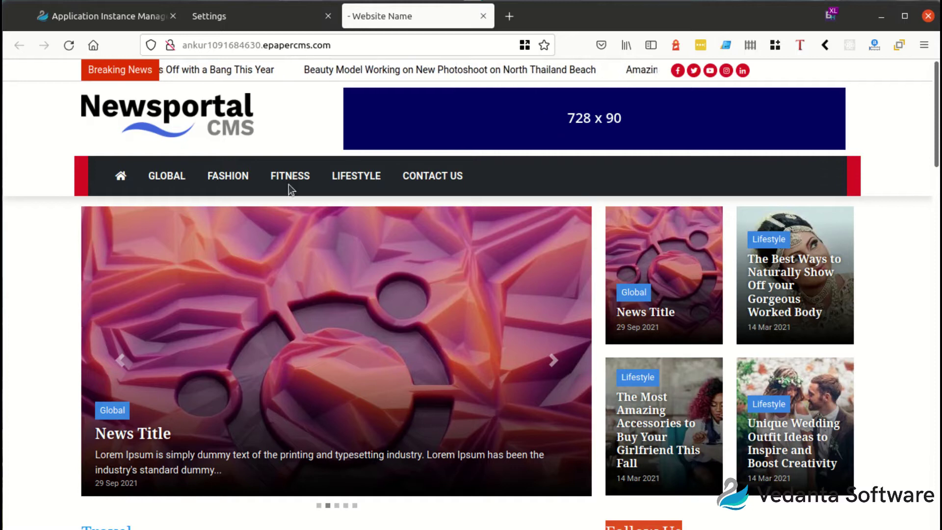
{"action": "left_click", "coordinate": [68, 45]}
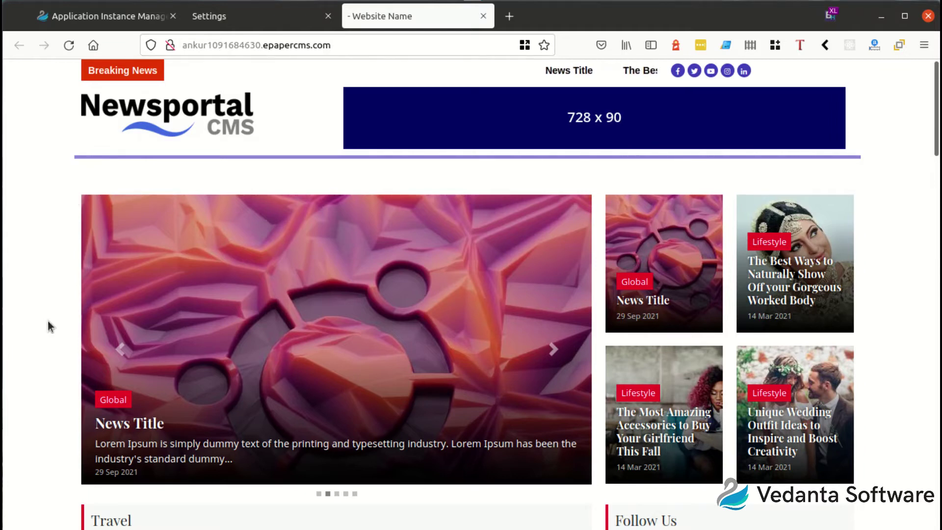
{"action": "scroll", "coordinate": [46, 322], "scroll_direction": "down", "scroll_amount": 8}
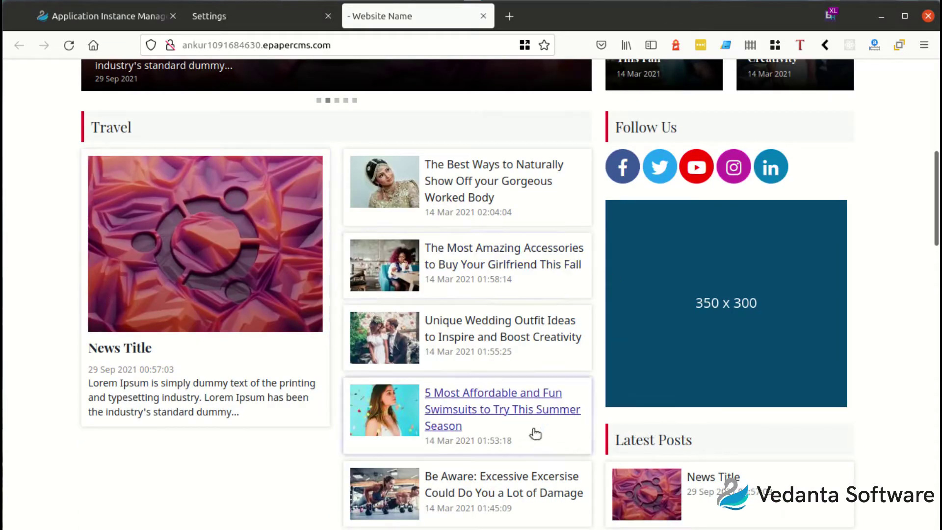
{"action": "scroll", "coordinate": [294, 141], "scroll_direction": "up", "scroll_amount": 8}
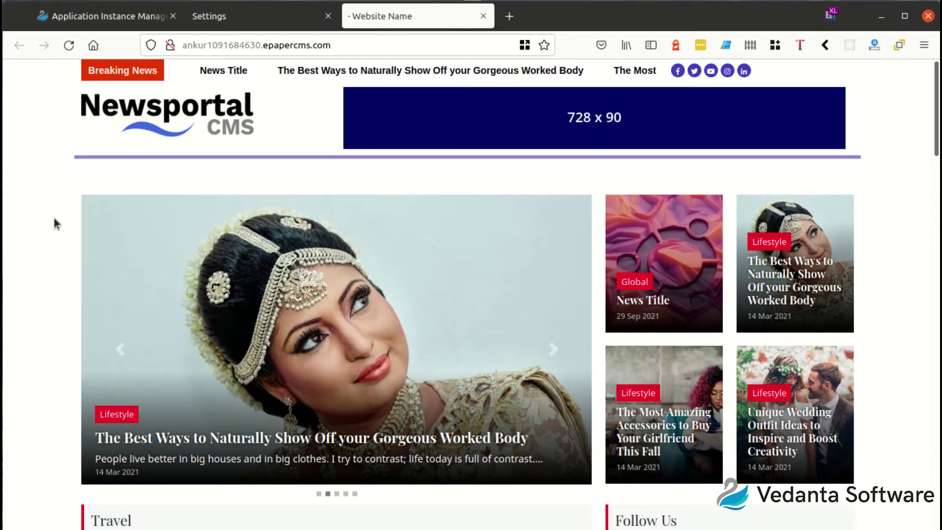
- Return to the admin panel and open the Page Designer
{"action": "left_click", "coordinate": [223, 25]}
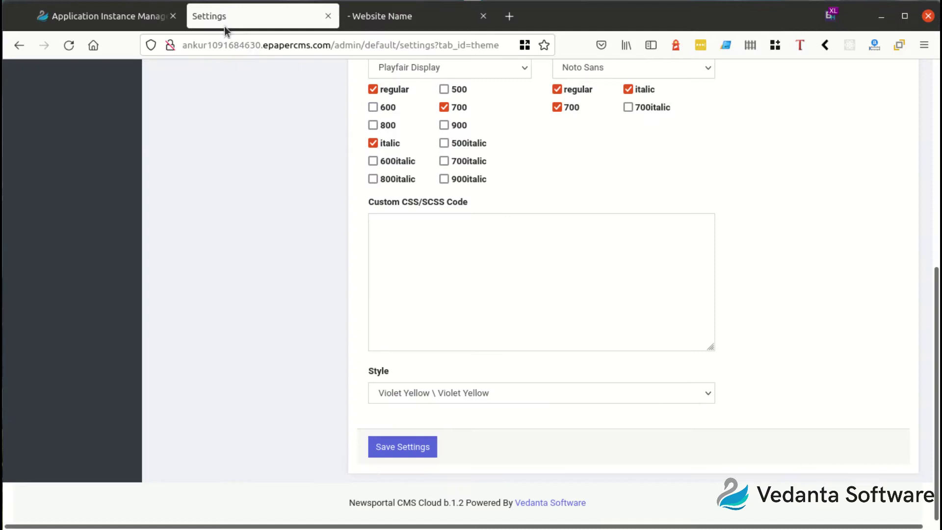
{"action": "scroll", "coordinate": [140, 272], "scroll_direction": "up", "scroll_amount": 10}
{"action": "left_click", "coordinate": [79, 328]}
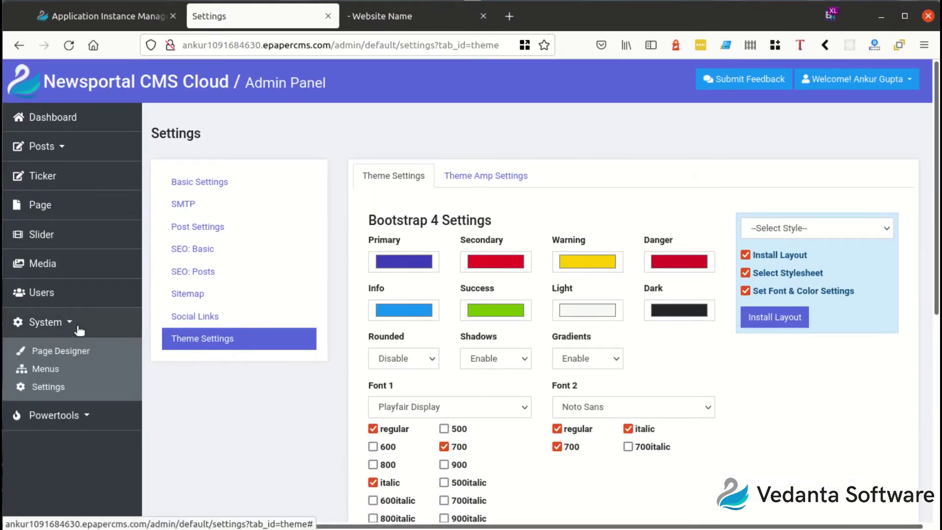
{"action": "left_click", "coordinate": [81, 358]}
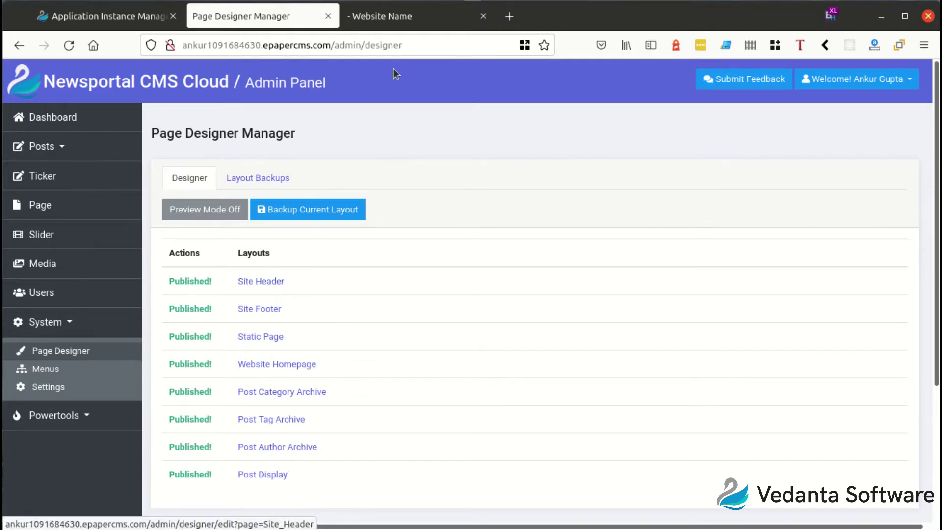
- Look at the public website's homepage and open the Site Header layout in the Page Designer to examine its rows and widgets
{"action": "left_click", "coordinate": [387, 20]}
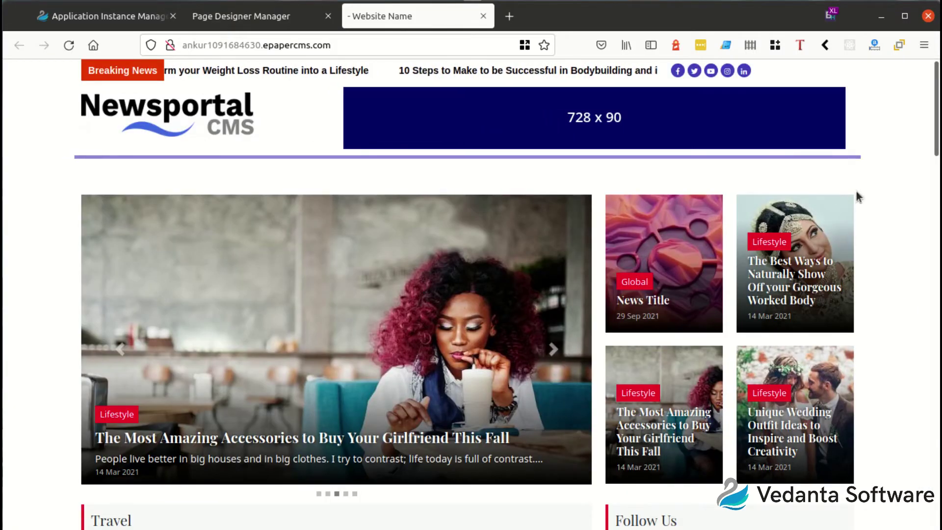
{"action": "left_click", "coordinate": [269, 22]}
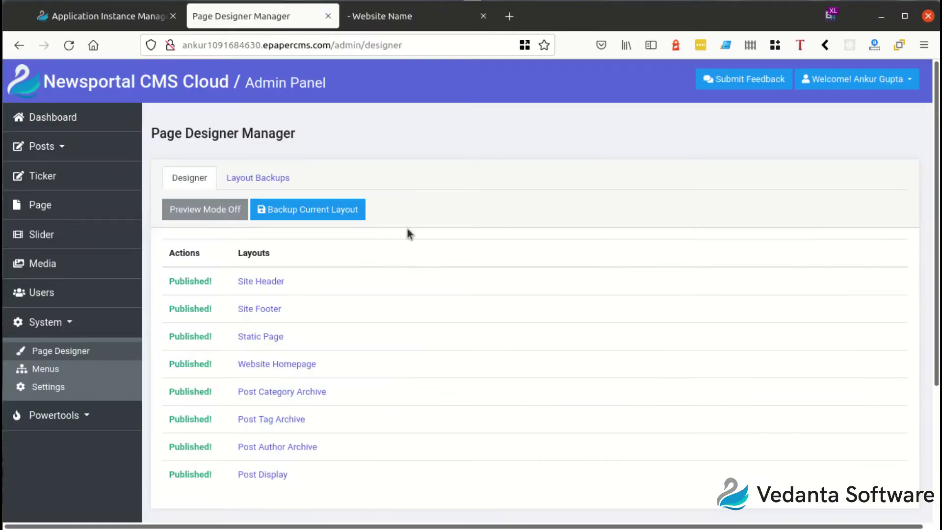
{"action": "left_click", "coordinate": [268, 283]}
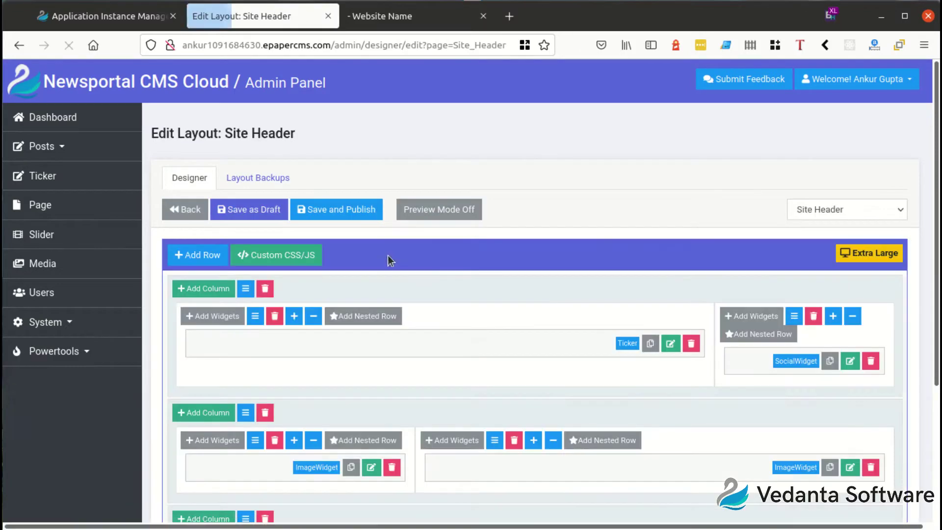
{"action": "scroll", "coordinate": [527, 466], "scroll_direction": "down", "scroll_amount": 4}
{"action": "scroll", "coordinate": [530, 469], "scroll_direction": "up", "scroll_amount": 4}
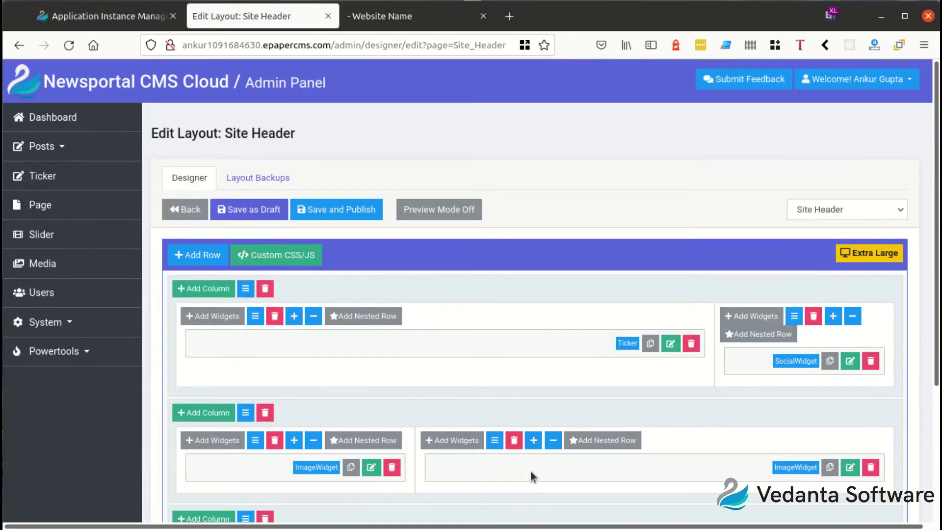
{"action": "scroll", "coordinate": [604, 454], "scroll_direction": "down", "scroll_amount": 3}
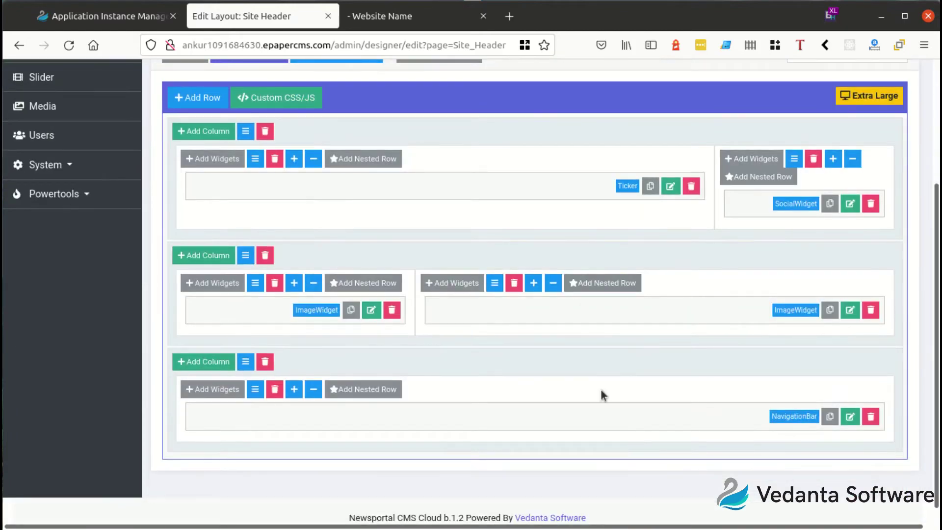
{"action": "scroll", "coordinate": [569, 335], "scroll_direction": "up", "scroll_amount": 2}
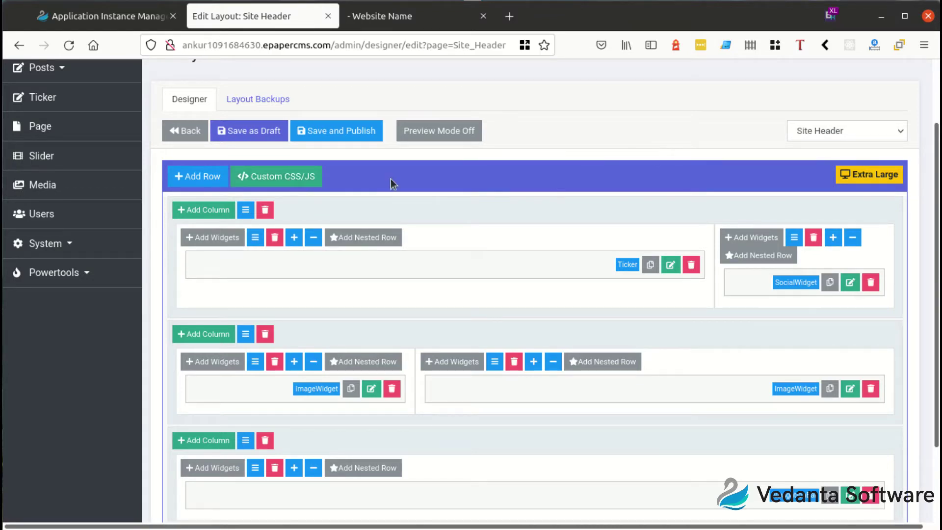
- Review which page layouts can be chosen in the layout editor, staying on Site Header
{"action": "left_click", "coordinate": [804, 140]}
{"action": "left_click", "coordinate": [720, 142]}
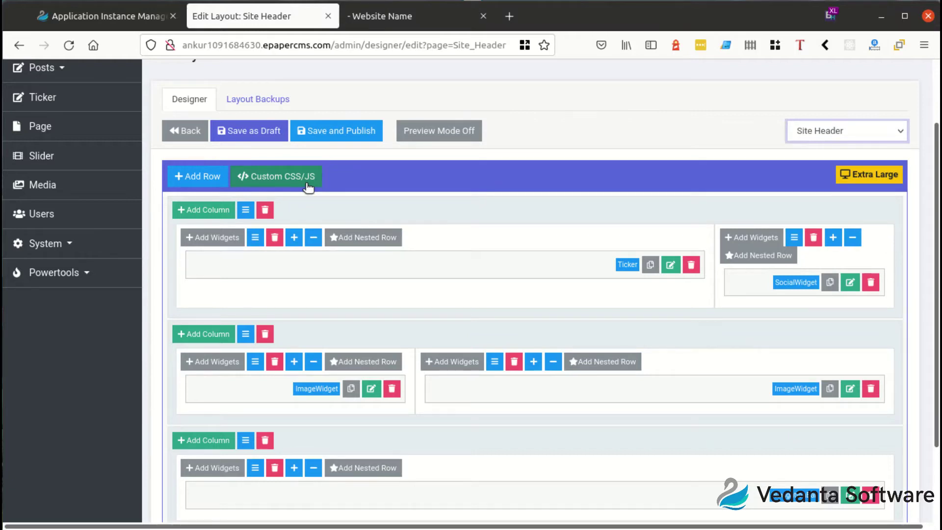
{"action": "left_click", "coordinate": [858, 132]}
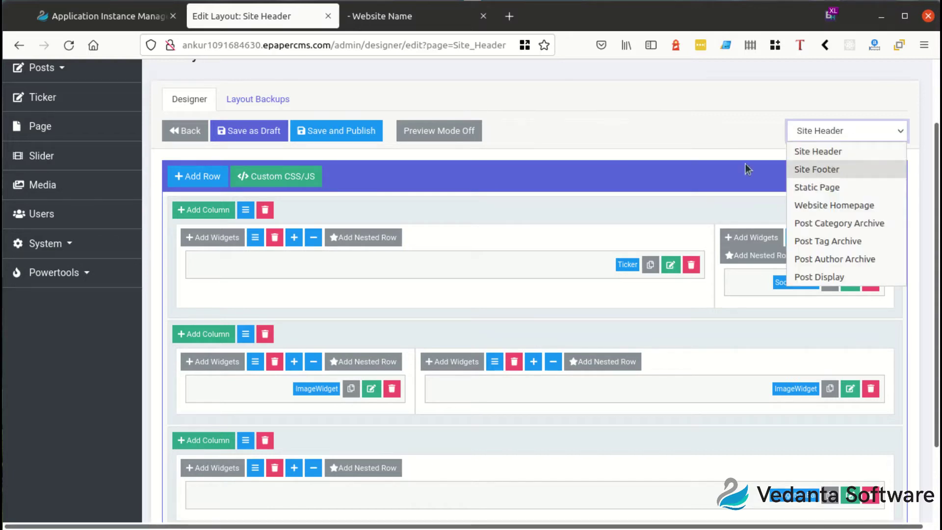
{"action": "left_click", "coordinate": [633, 168]}
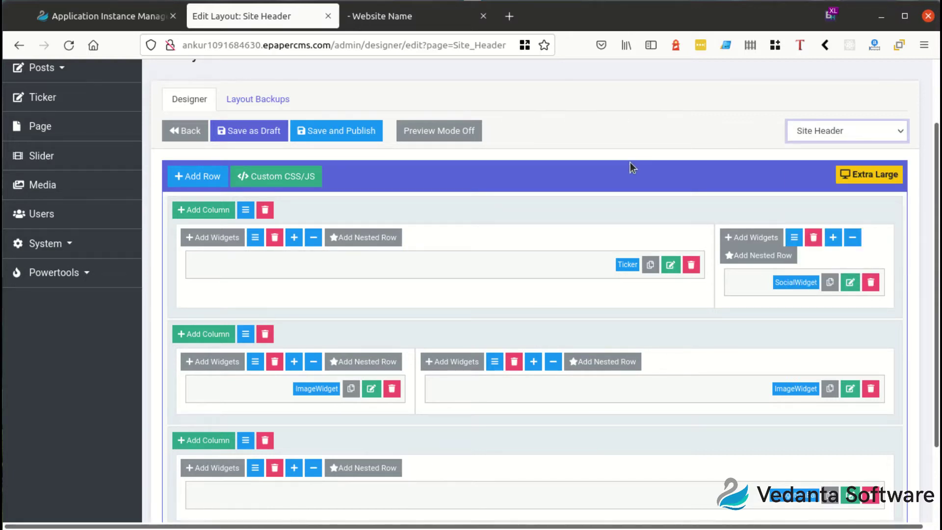
{"action": "left_click", "coordinate": [847, 134]}
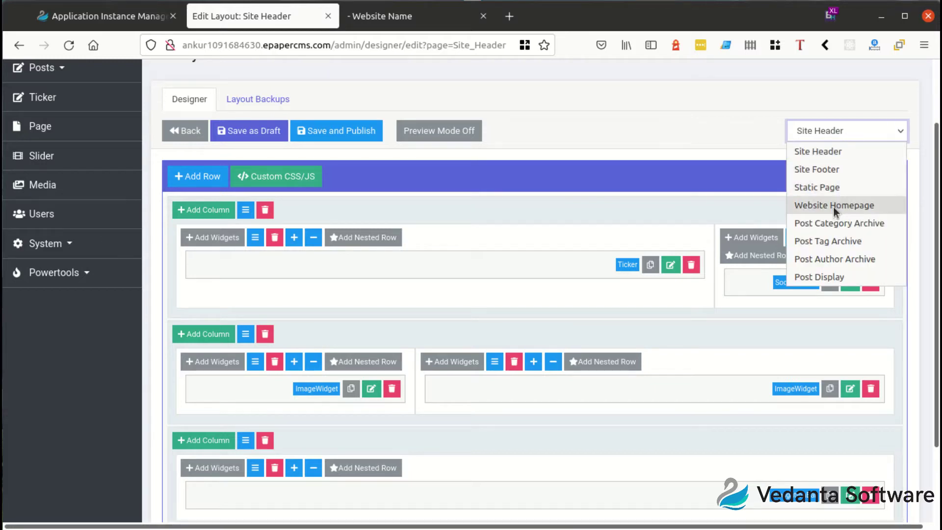
{"action": "left_click", "coordinate": [687, 182]}
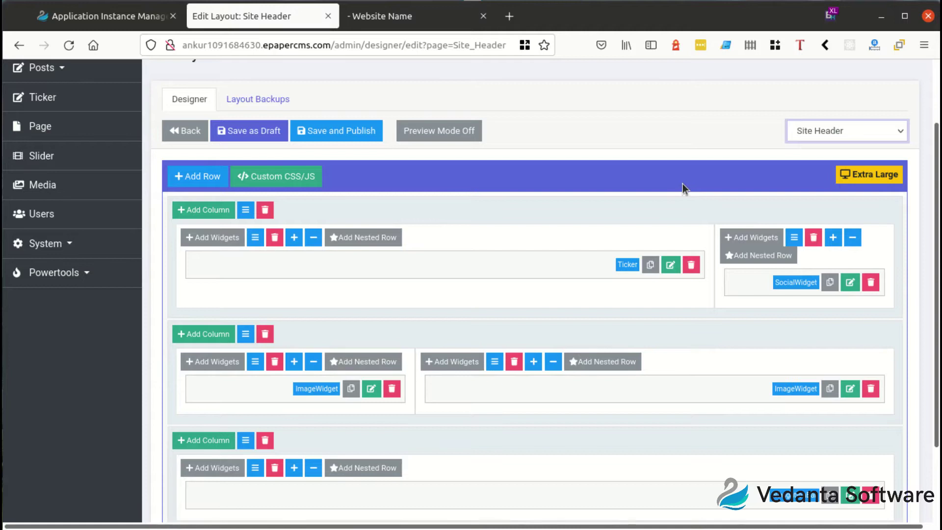
- Enter empty <script> tags and an opening <style> tag in the Site Header's custom CSS/JS editor, and close it without saving
{"action": "left_click", "coordinate": [330, 178]}
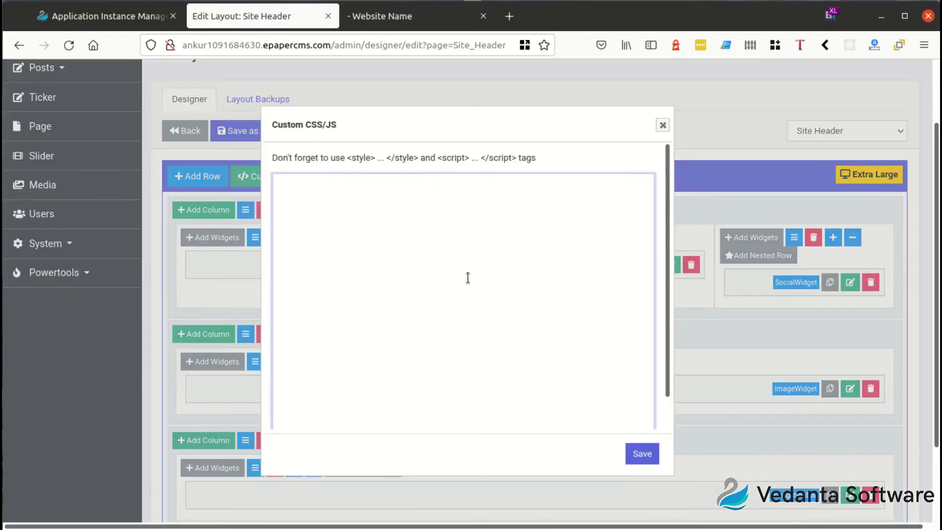
{"action": "scroll", "coordinate": [460, 281], "scroll_direction": "down", "scroll_amount": 1}
{"action": "scroll", "coordinate": [456, 284], "scroll_direction": "up", "scroll_amount": 1}
{"action": "type", "text": "ipt"}
{"action": "key", "text": "Return"}
{"action": "type", "text": "</script>"}
{"action": "key", "text": "Return"}
{"action": "key", "text": "Return"}
{"action": "type", "text": "<styl"}
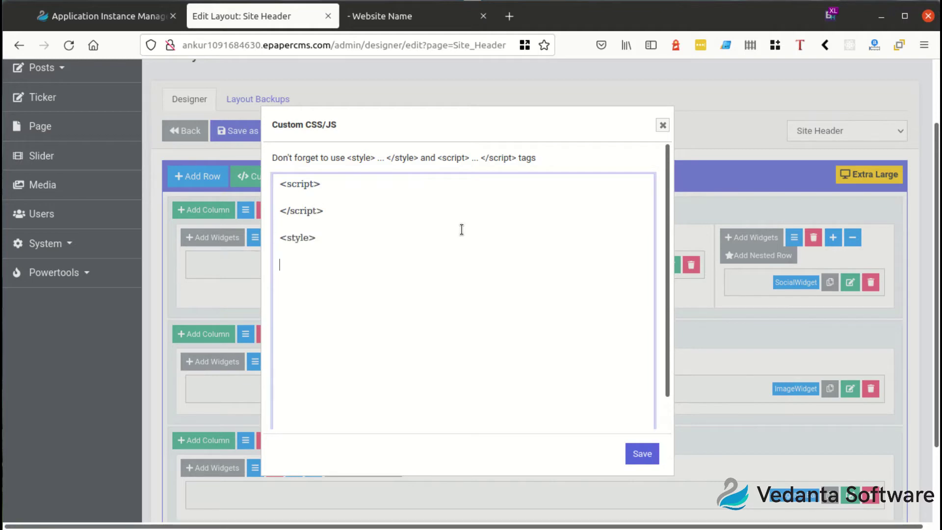
{"action": "type", "text": "e>"}
{"action": "left_click", "coordinate": [663, 126]}
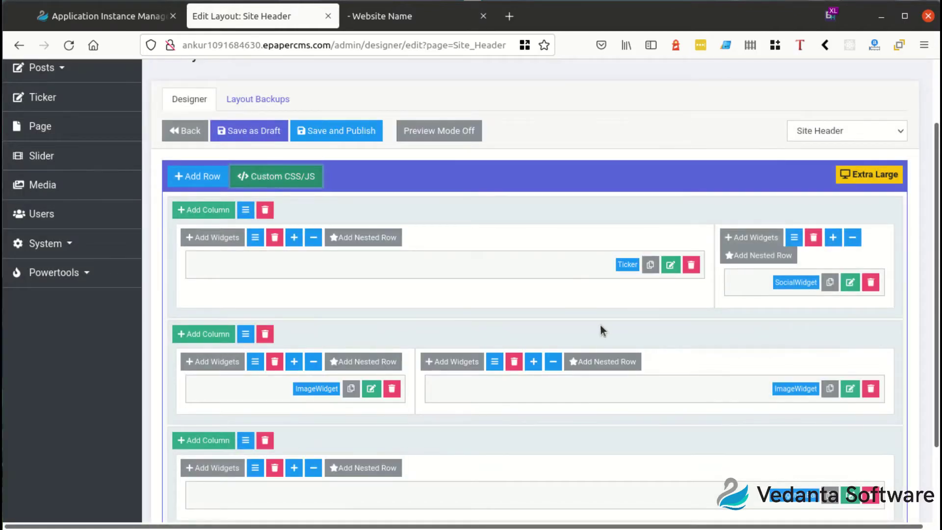
{"action": "scroll", "coordinate": [637, 317], "scroll_direction": "down", "scroll_amount": 2}
{"action": "scroll", "coordinate": [314, 340], "scroll_direction": "up", "scroll_amount": 3}
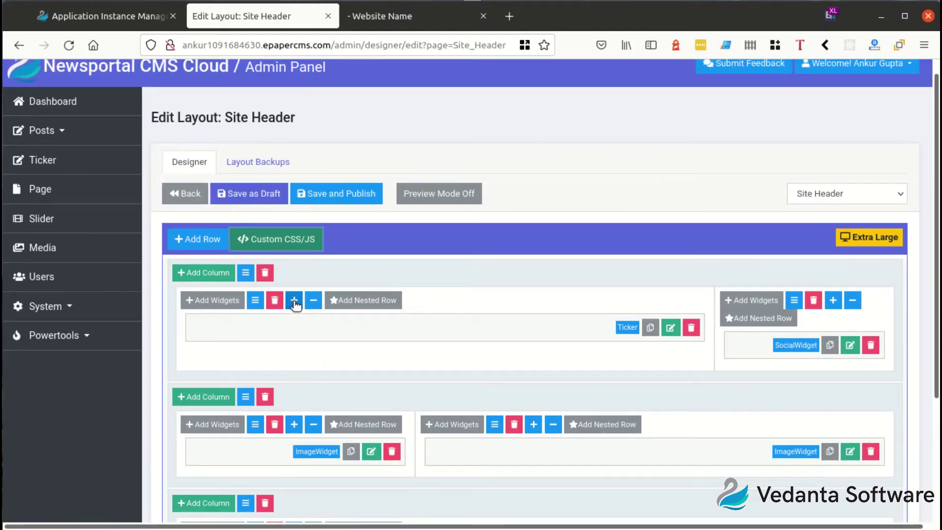
{"action": "left_click", "coordinate": [374, 245]}
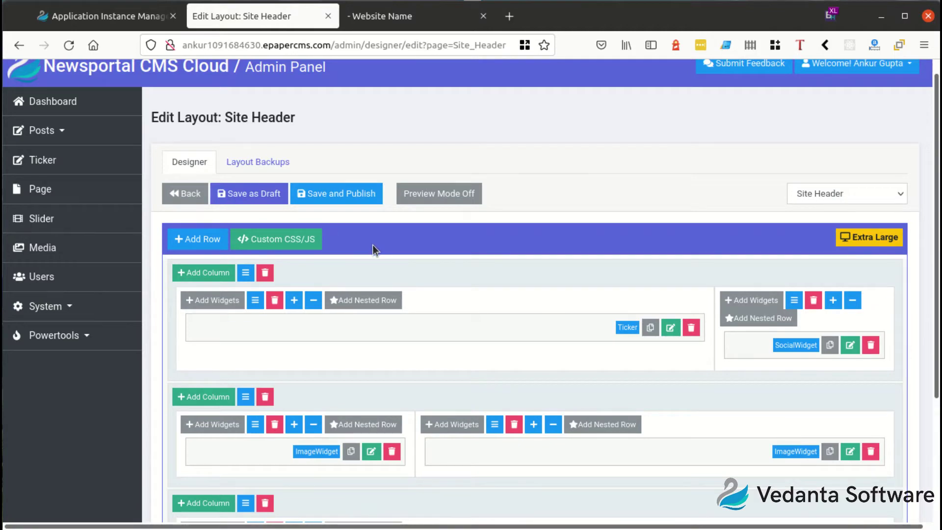
{"action": "scroll", "coordinate": [374, 250], "scroll_direction": "down", "scroll_amount": 2}
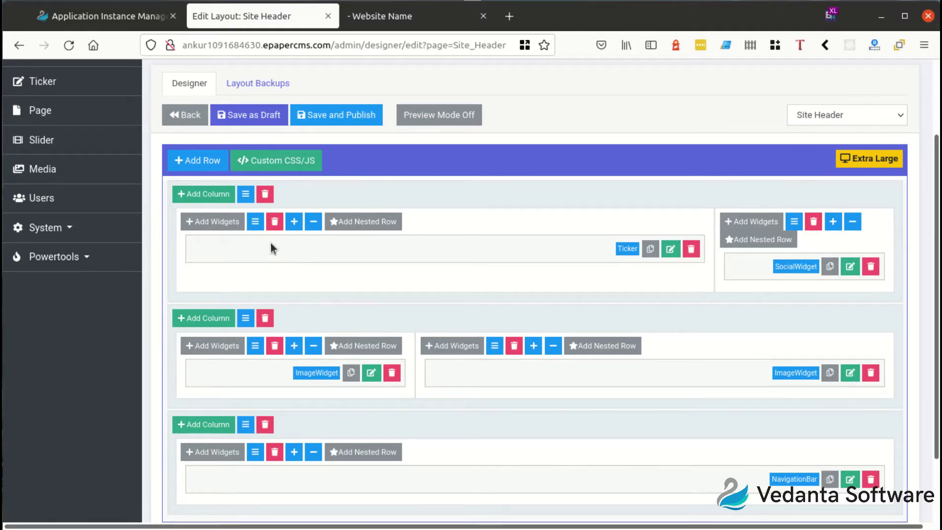
{"action": "scroll", "coordinate": [271, 248], "scroll_direction": "down", "scroll_amount": 2}
{"action": "scroll", "coordinate": [100, 262], "scroll_direction": "up", "scroll_amount": 2}
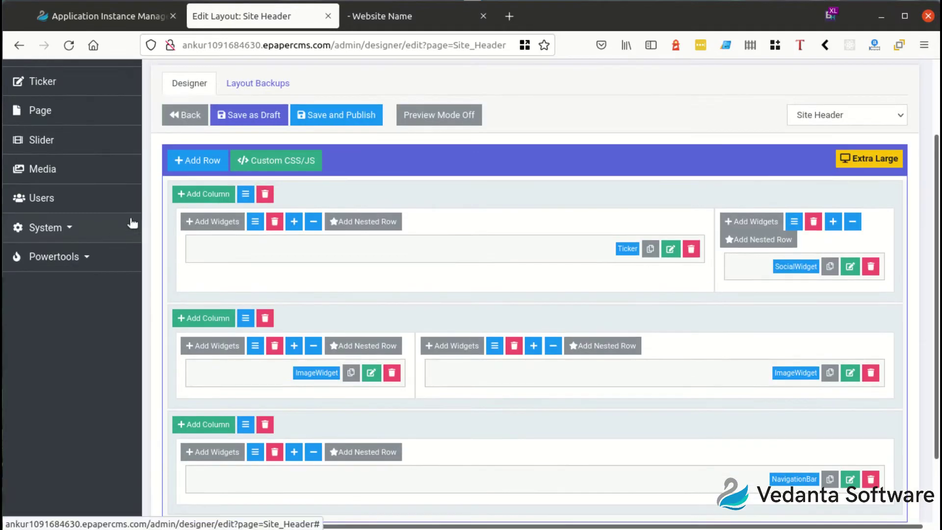
- Add a new row below the navigation bar row of the Site Header layout and create two columns in it
{"action": "left_click", "coordinate": [213, 167]}
{"action": "scroll", "coordinate": [230, 311], "scroll_direction": "down", "scroll_amount": 3}
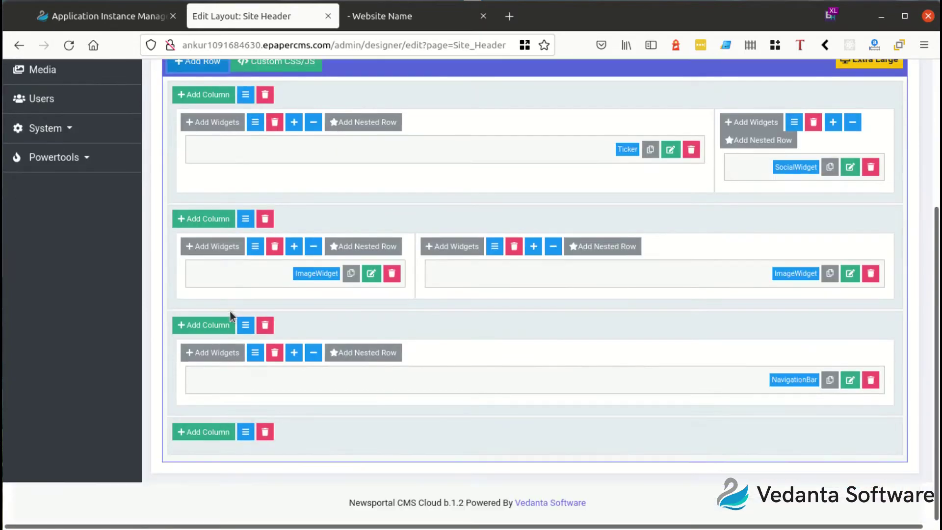
{"action": "scroll", "coordinate": [682, 422], "scroll_direction": "up", "scroll_amount": 1}
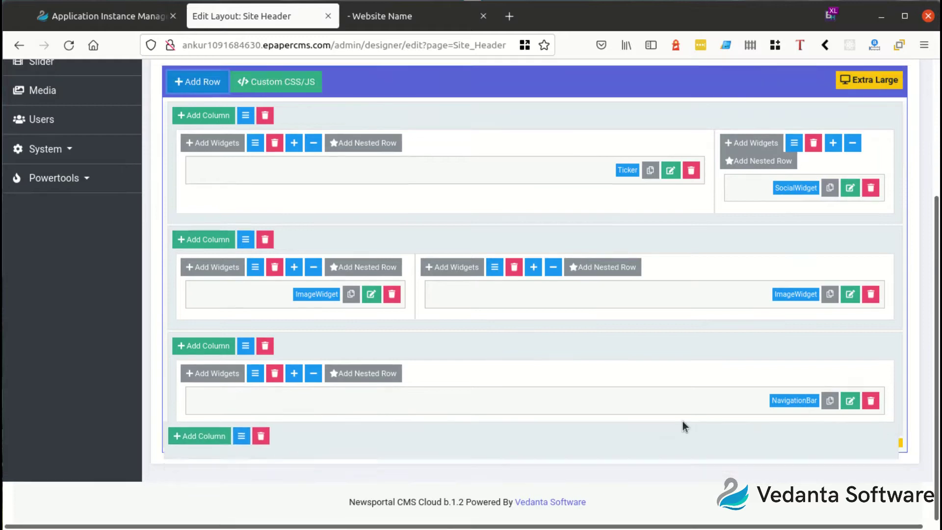
{"action": "left_click_drag", "start_coordinate": [685, 449], "coordinate": [687, 470]}
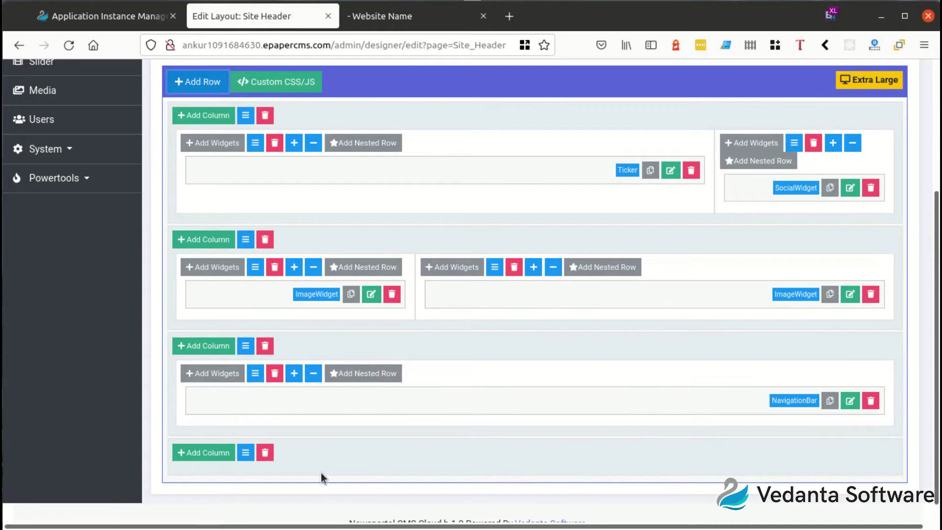
{"action": "left_click", "coordinate": [207, 459]}
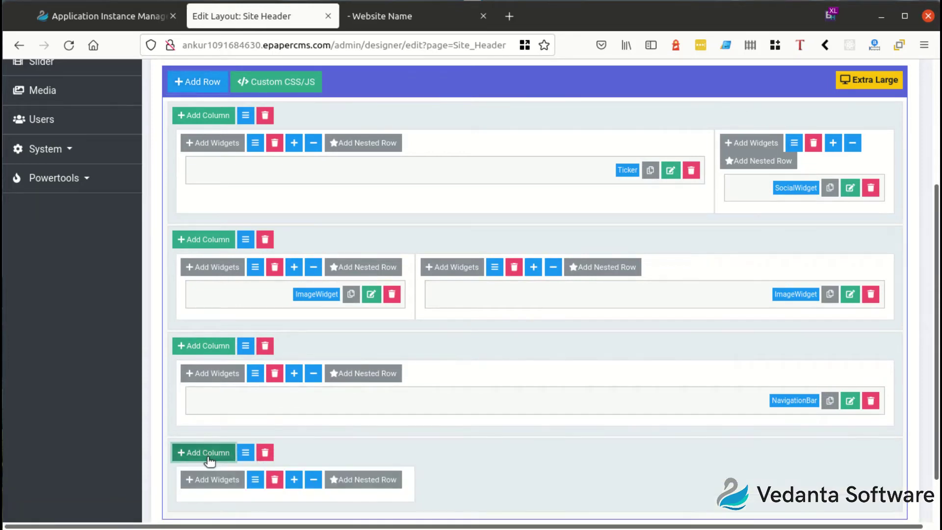
{"action": "left_click", "coordinate": [185, 454]}
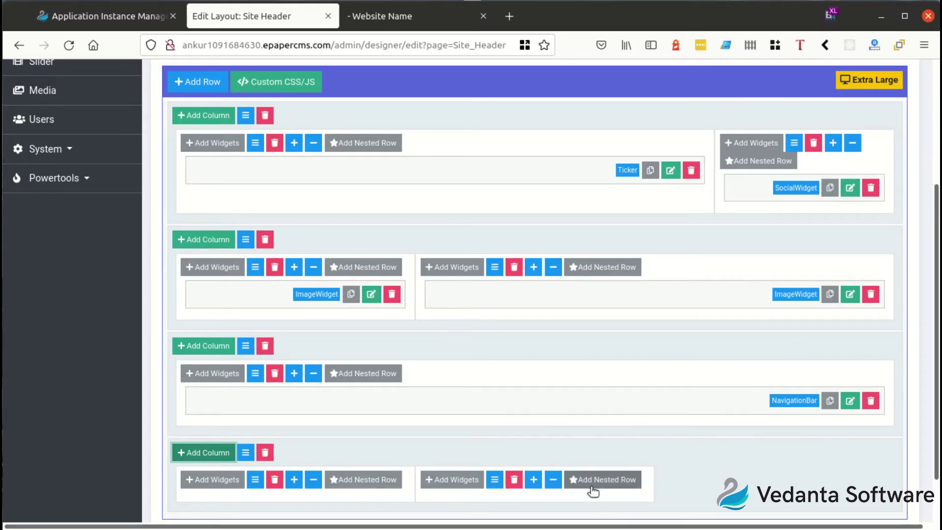
- Try narrower and wider sizes for the new row's second column, leaving it three grid units wider than when added
{"action": "left_click", "coordinate": [535, 481]}
{"action": "left_click", "coordinate": [535, 481]}
{"action": "left_click", "coordinate": [553, 481]}
{"action": "left_click", "coordinate": [553, 481]}
{"action": "left_click", "coordinate": [535, 480]}
{"action": "left_click", "coordinate": [534, 481]}
{"action": "left_click", "coordinate": [552, 481]}
{"action": "left_click", "coordinate": [534, 480]}
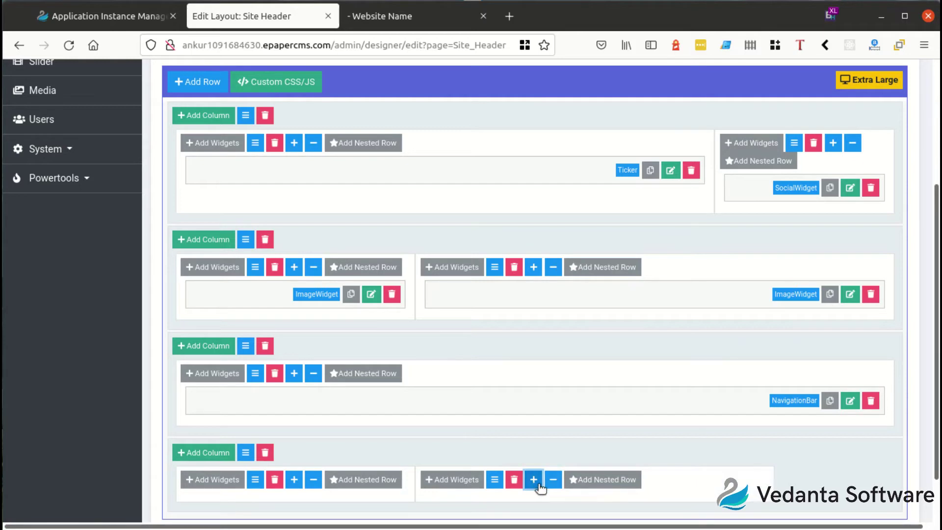
{"action": "left_click", "coordinate": [536, 481]}
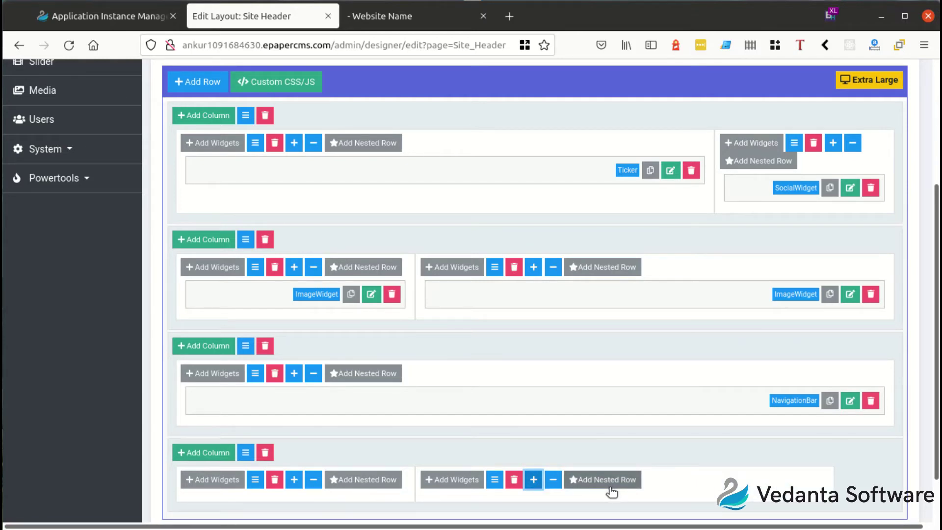
- Try a nested row with two columns, each widened by one unit, inside the new row's second column, and delete it
{"action": "left_click", "coordinate": [610, 486]}
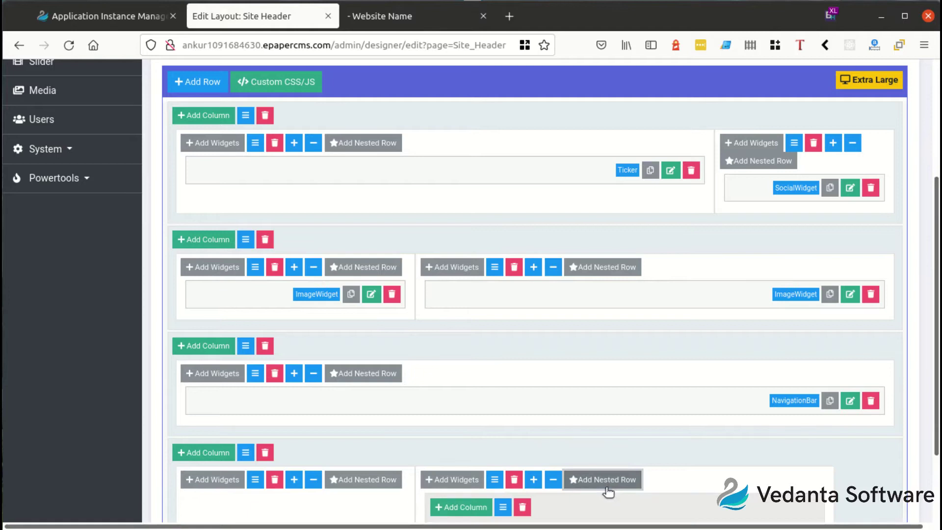
{"action": "scroll", "coordinate": [605, 491], "scroll_direction": "down", "scroll_amount": 3}
{"action": "left_click", "coordinate": [462, 410]}
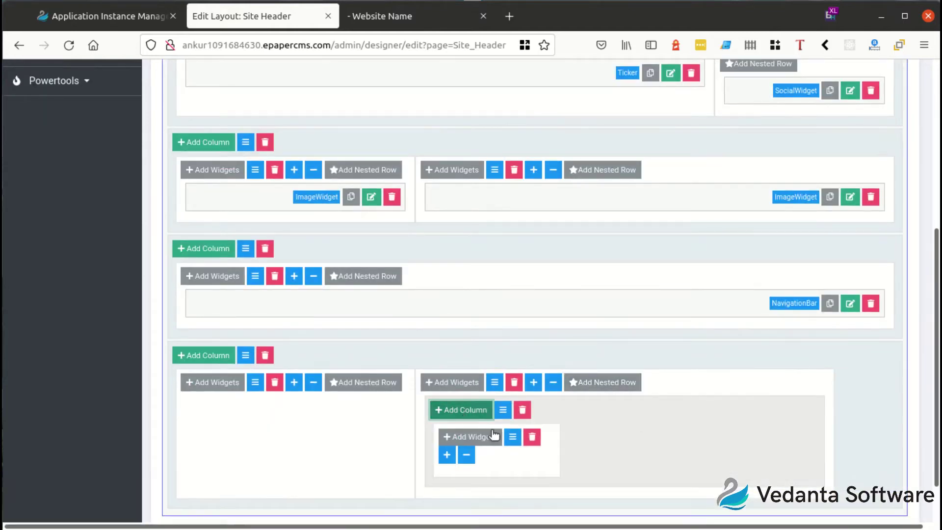
{"action": "left_click", "coordinate": [447, 455]}
{"action": "left_click", "coordinate": [488, 416]}
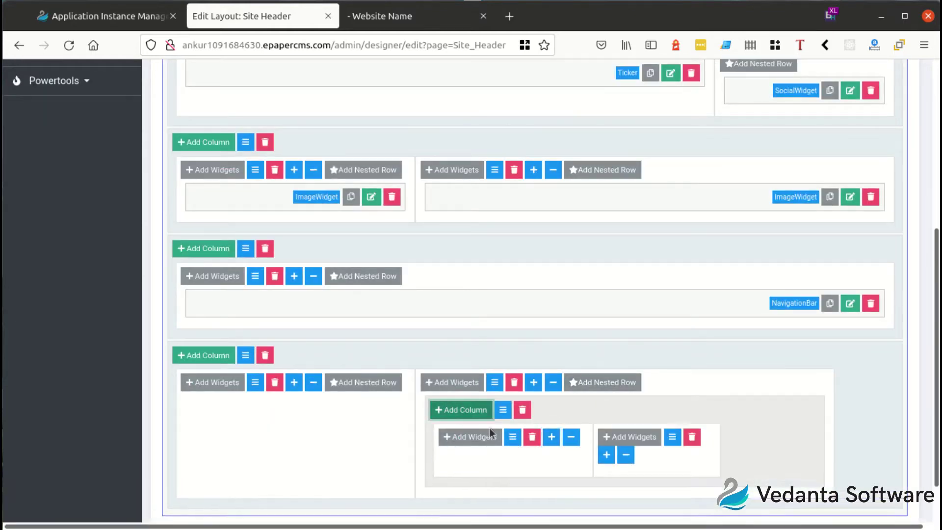
{"action": "left_click", "coordinate": [605, 456]}
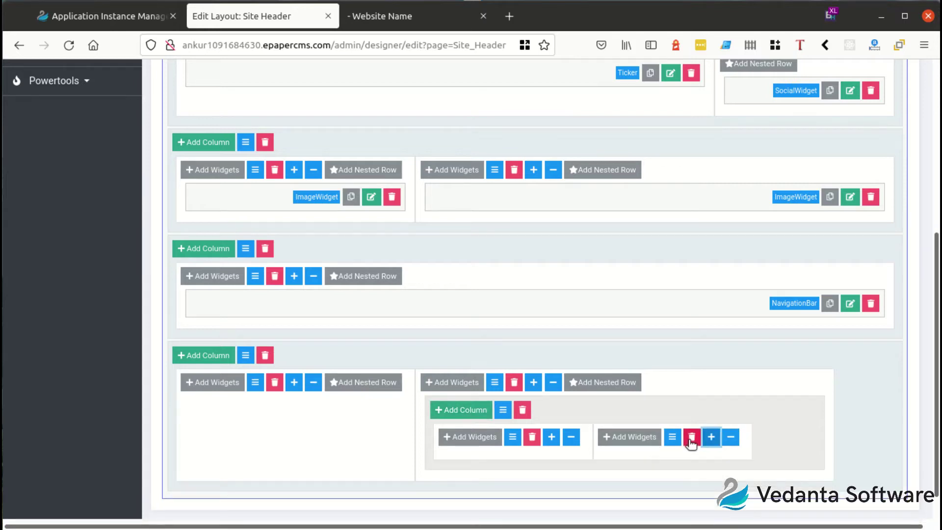
{"action": "left_click", "coordinate": [523, 411]}
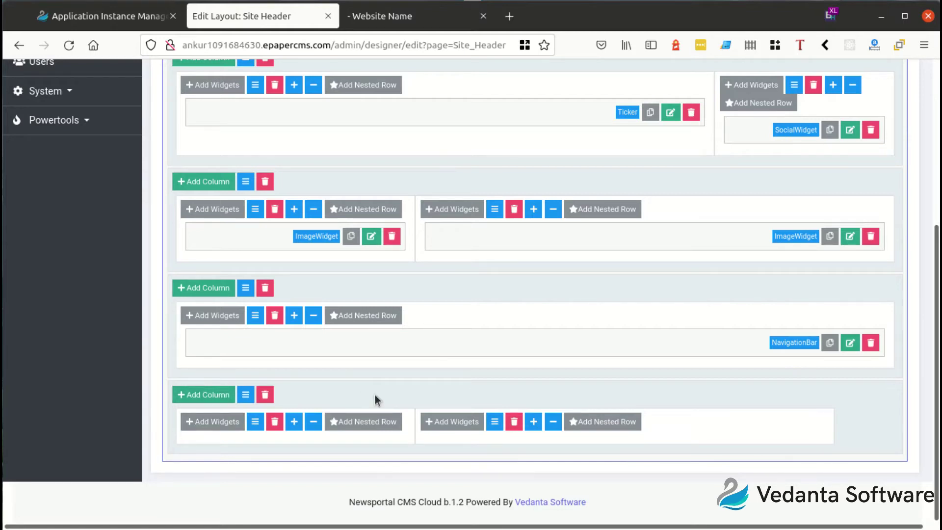
- Try a Slideshow widget with blank settings in the new row's first column, and delete it
{"action": "left_click", "coordinate": [222, 423]}
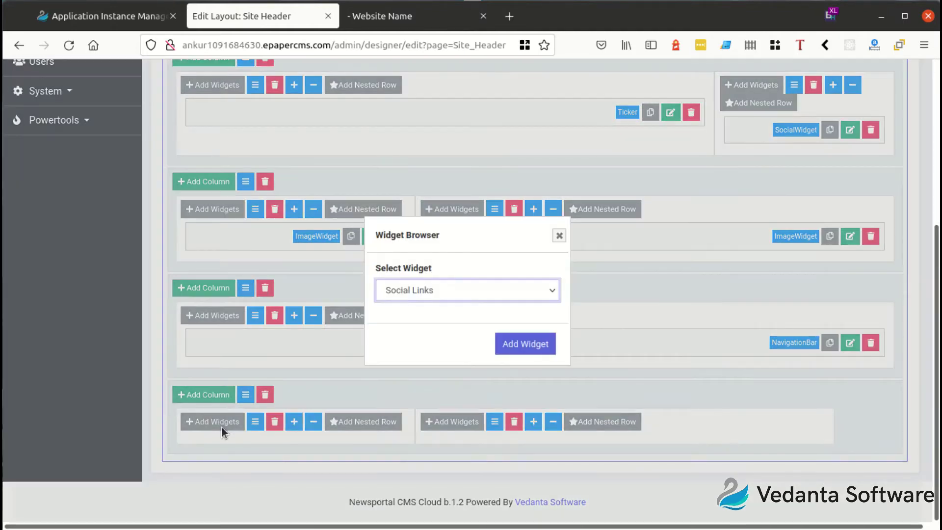
{"action": "left_click", "coordinate": [422, 290]}
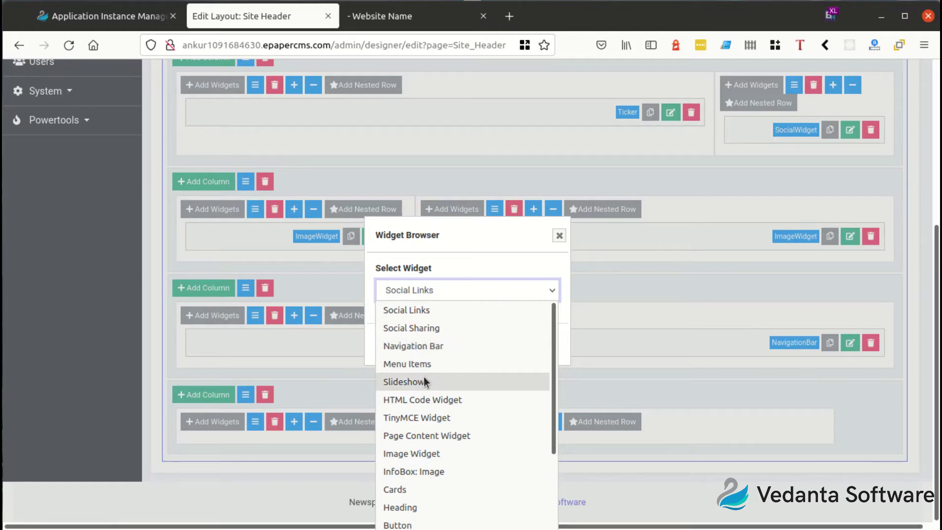
{"action": "scroll", "coordinate": [444, 415], "scroll_direction": "down", "scroll_amount": 2}
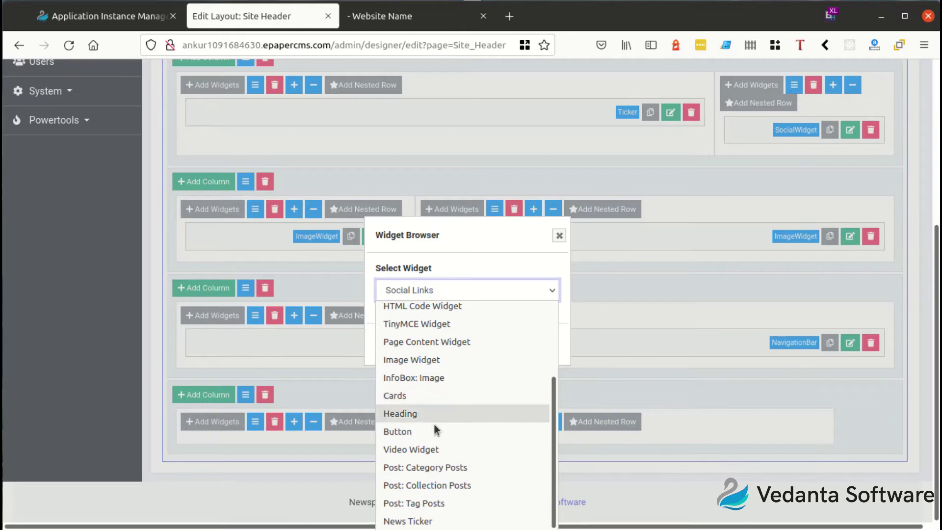
{"action": "scroll", "coordinate": [434, 423], "scroll_direction": "up", "scroll_amount": 2}
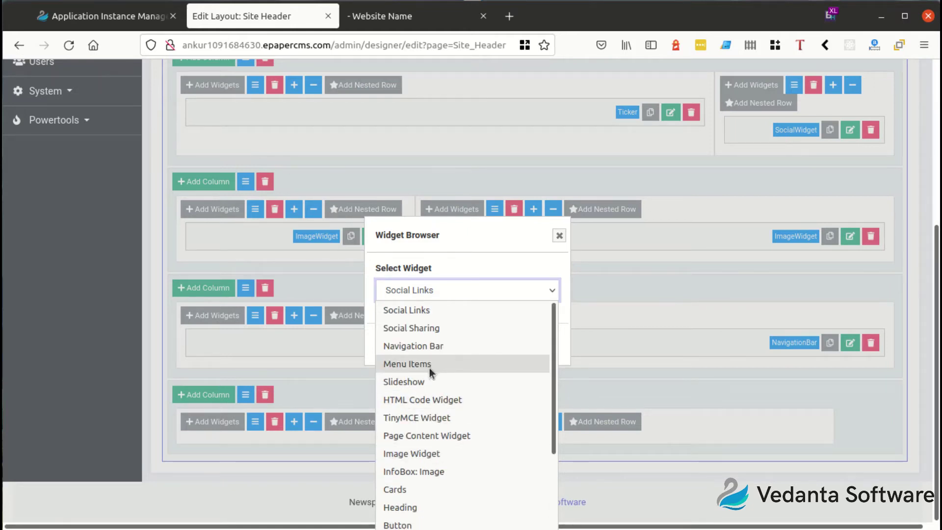
{"action": "left_click", "coordinate": [414, 382]}
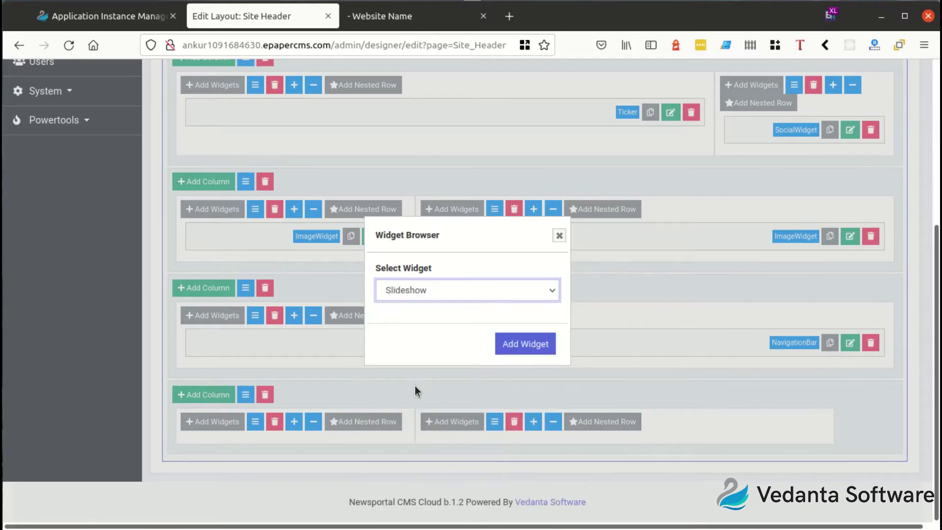
{"action": "left_click", "coordinate": [515, 348]}
{"action": "left_click", "coordinate": [355, 271]}
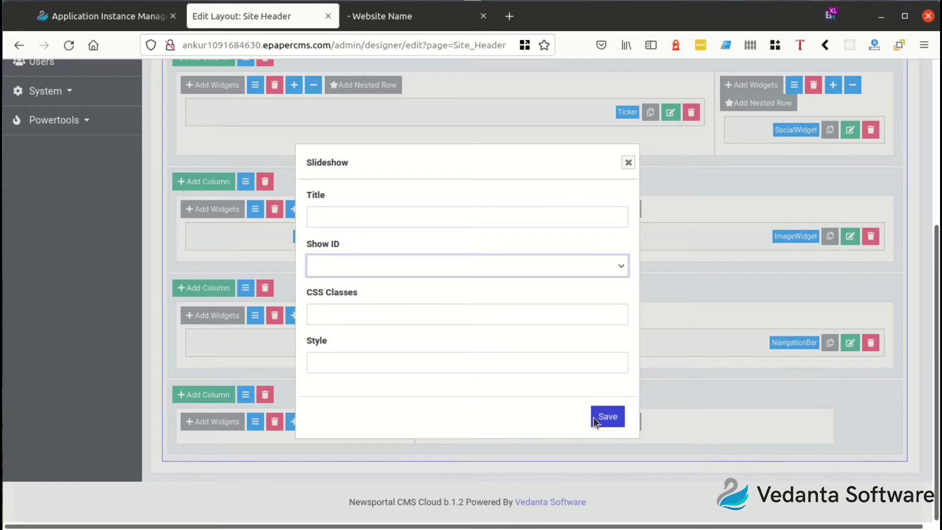
{"action": "left_click", "coordinate": [613, 418]}
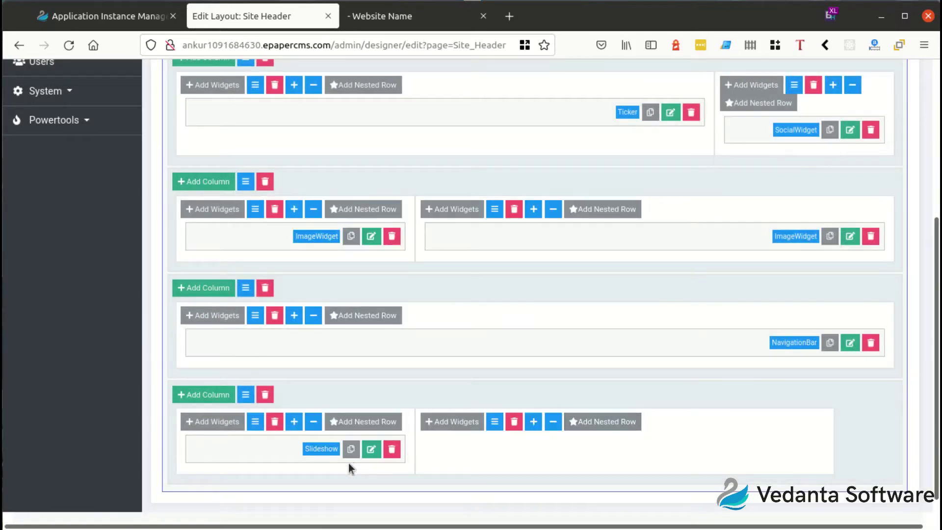
{"action": "left_click", "coordinate": [392, 449]}
- Add a Social Links widget to the new row's first column, keeping Format 1 and size 30
{"action": "left_click", "coordinate": [237, 420]}
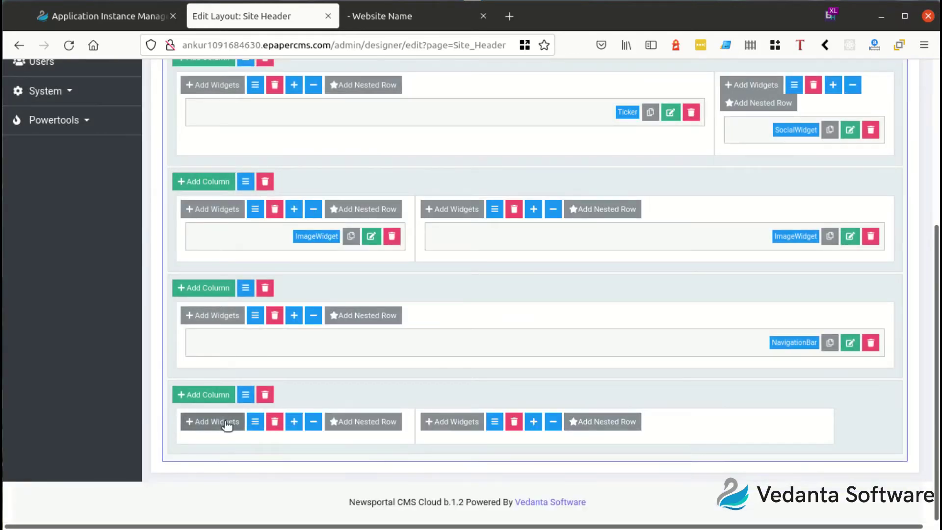
{"action": "left_click", "coordinate": [465, 293]}
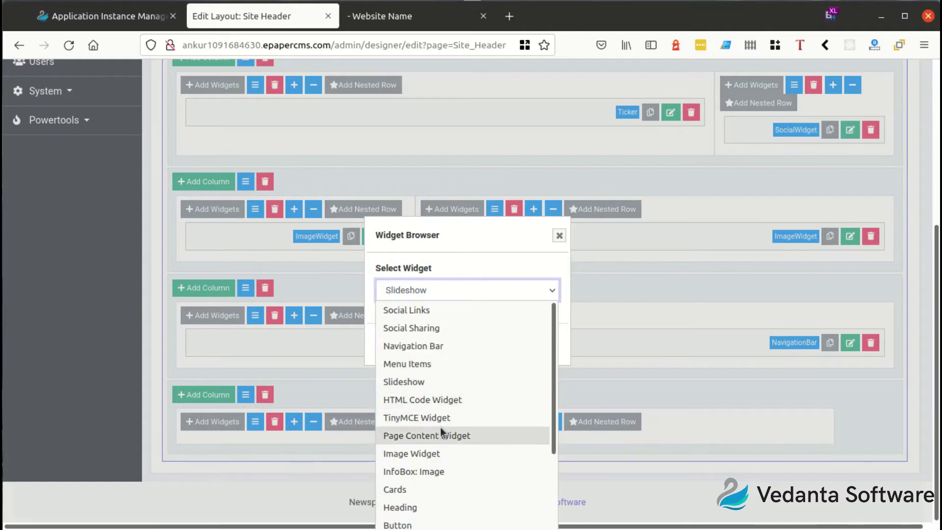
{"action": "left_click", "coordinate": [440, 310]}
{"action": "left_click", "coordinate": [522, 343]}
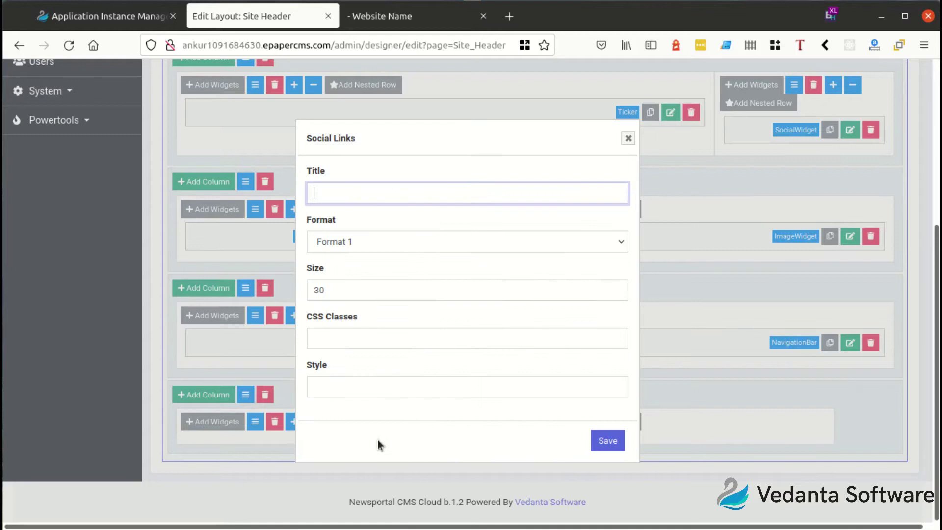
{"action": "left_click", "coordinate": [372, 250]}
{"action": "left_click", "coordinate": [333, 291]}
{"action": "double_click", "coordinate": [333, 291]}
{"action": "left_click", "coordinate": [611, 443]}
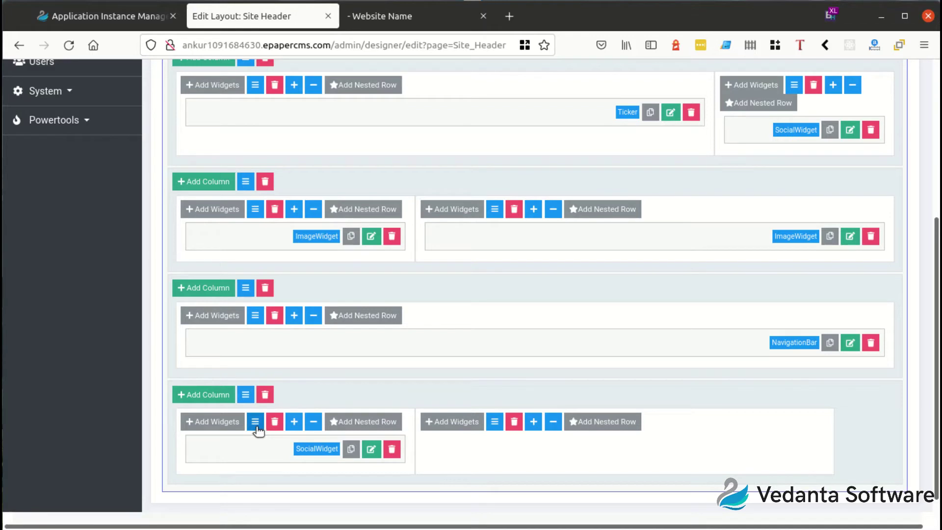
- Check the CSS Classes and Style fields in the new Social Links widget's settings, and close them without changes
{"action": "left_click", "coordinate": [371, 453]}
{"action": "left_click", "coordinate": [326, 341]}
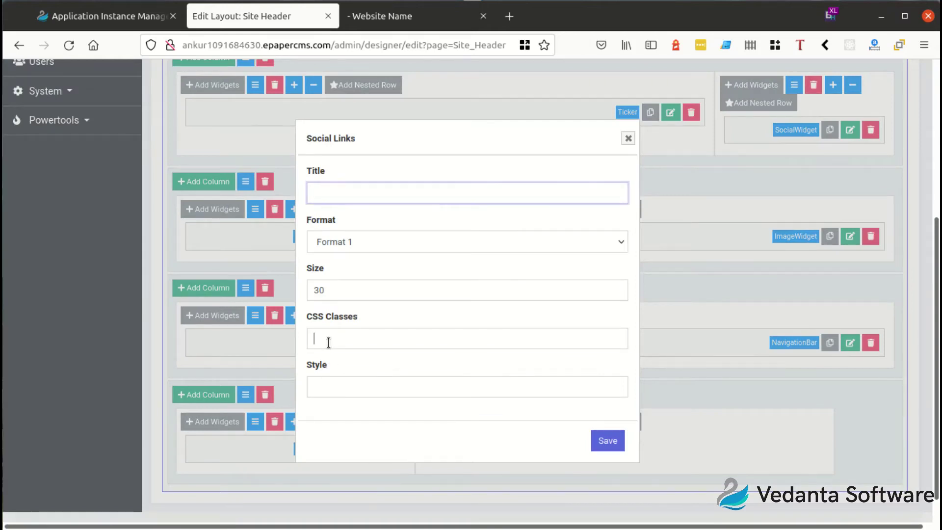
{"action": "left_click", "coordinate": [332, 393]}
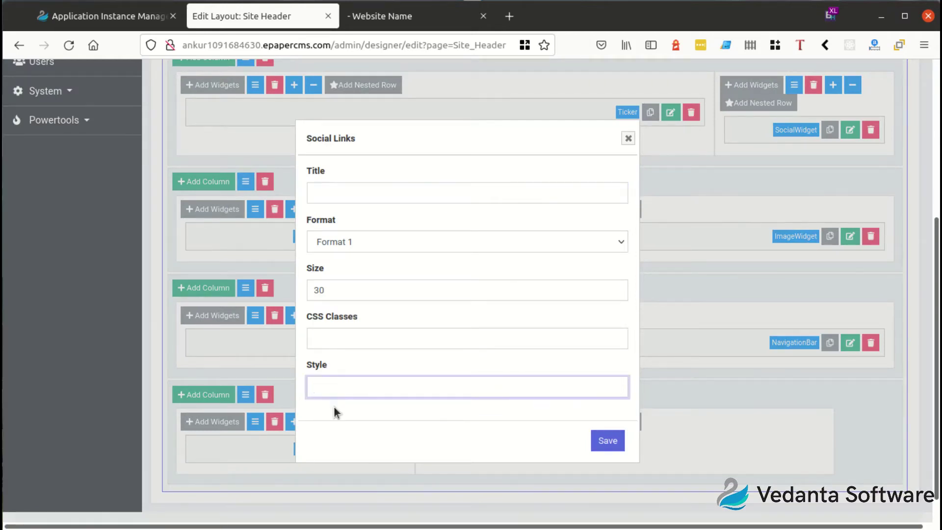
{"action": "left_click", "coordinate": [628, 138]}
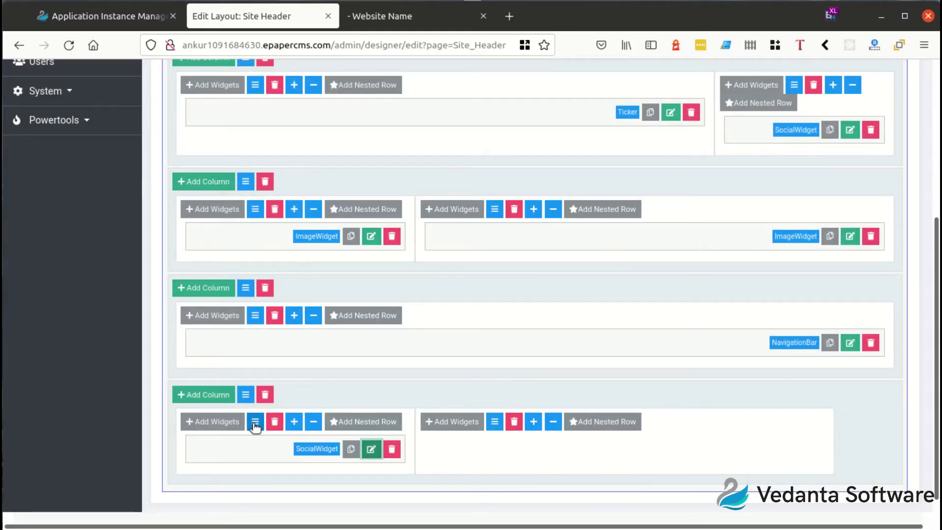
- Check the CSS class and custom style fields in the new row's first column properties, and close them without changes
{"action": "left_click", "coordinate": [255, 423]}
{"action": "left_click", "coordinate": [293, 300]}
{"action": "left_click", "coordinate": [291, 364]}
{"action": "left_click", "coordinate": [663, 146]}
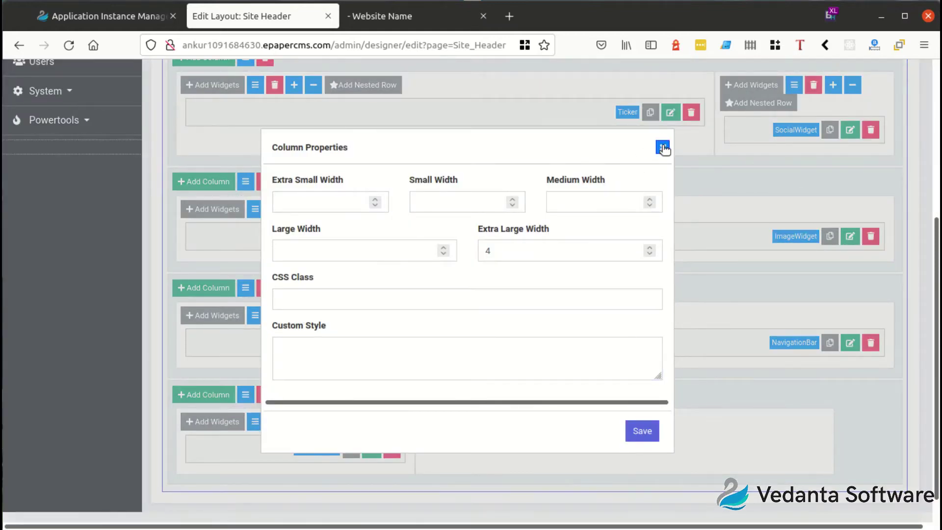
- Check the CSS Class and Custom Style fields in the bottom row's properties, and close them without changes
{"action": "left_click", "coordinate": [246, 395]}
{"action": "left_click", "coordinate": [397, 255]}
{"action": "left_click", "coordinate": [396, 206]}
{"action": "left_click", "coordinate": [399, 260]}
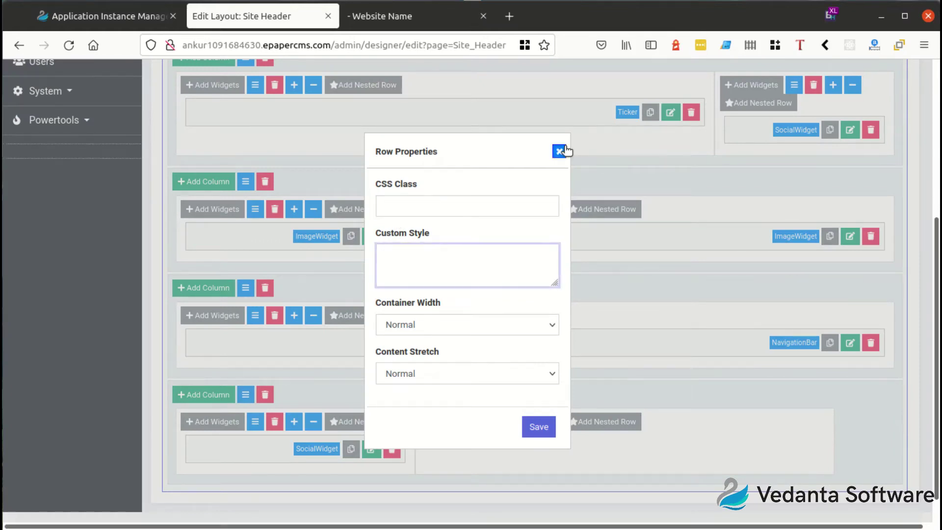
{"action": "left_click", "coordinate": [560, 149]}
- Try the custom style "background-color:red; font-size:10px;" in the bottom row's properties, and clear it
{"action": "left_click", "coordinate": [246, 394]}
{"action": "left_click", "coordinate": [441, 257]}
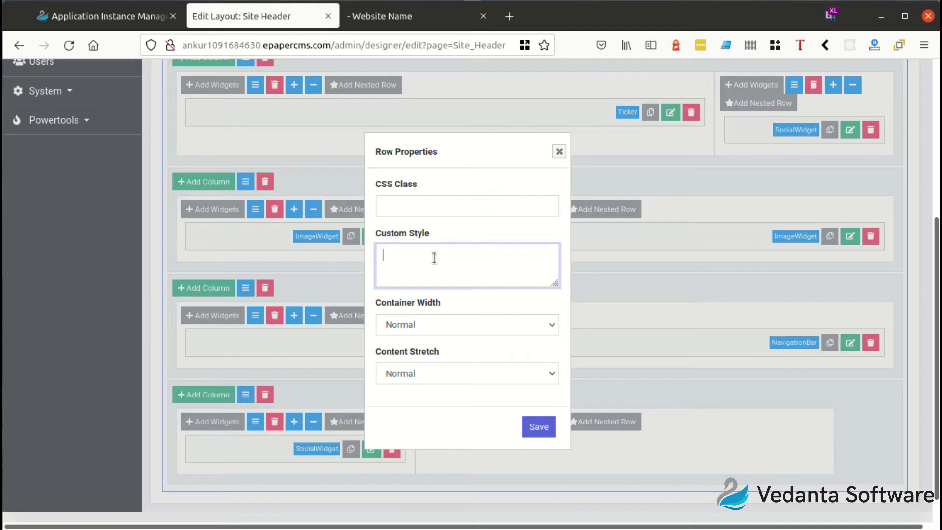
{"action": "type", "text": "backgroun"}
{"action": "type", "text": "ix"}
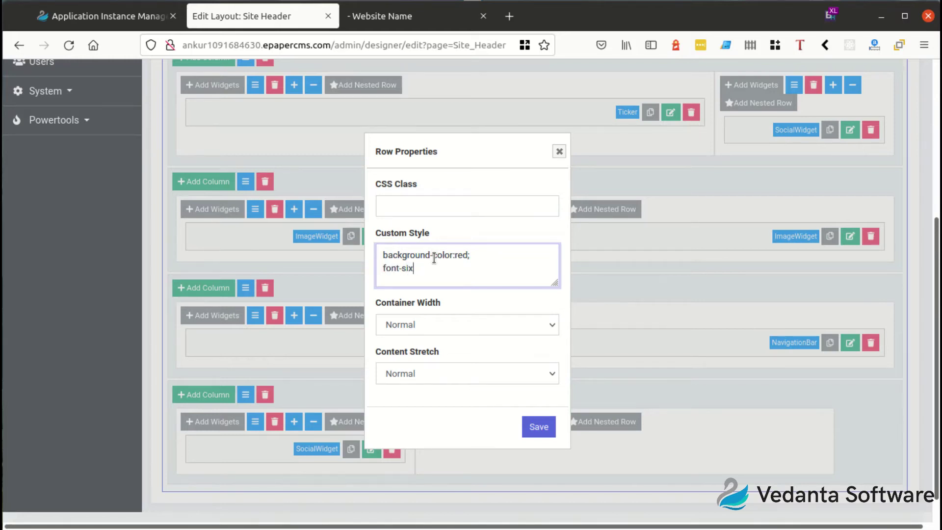
{"action": "type", "text": "e:10px;"}
{"action": "left_click_drag", "start_coordinate": [444, 268], "coordinate": [375, 250]}
{"action": "key", "text": "BackSpace"}
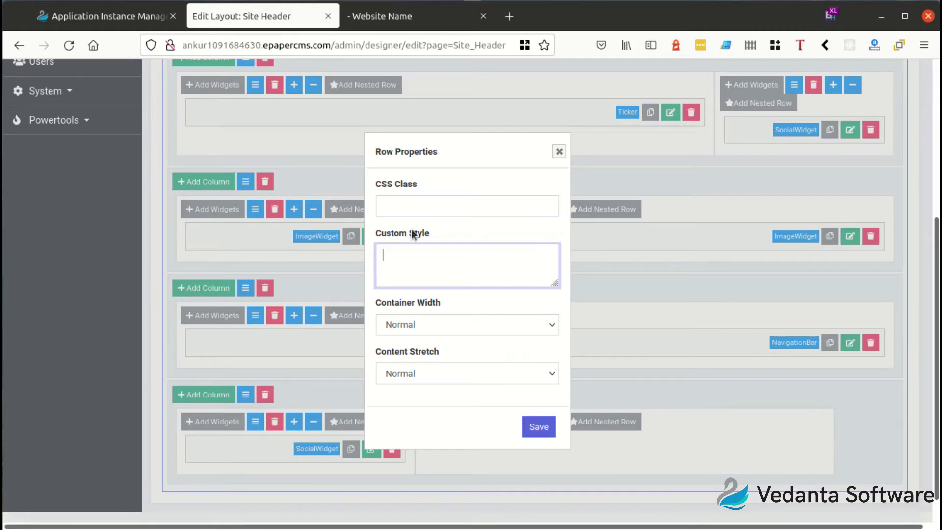
- Try the CSS class bg-white in the bottom row's properties, and close them without saving
{"action": "left_click", "coordinate": [420, 209]}
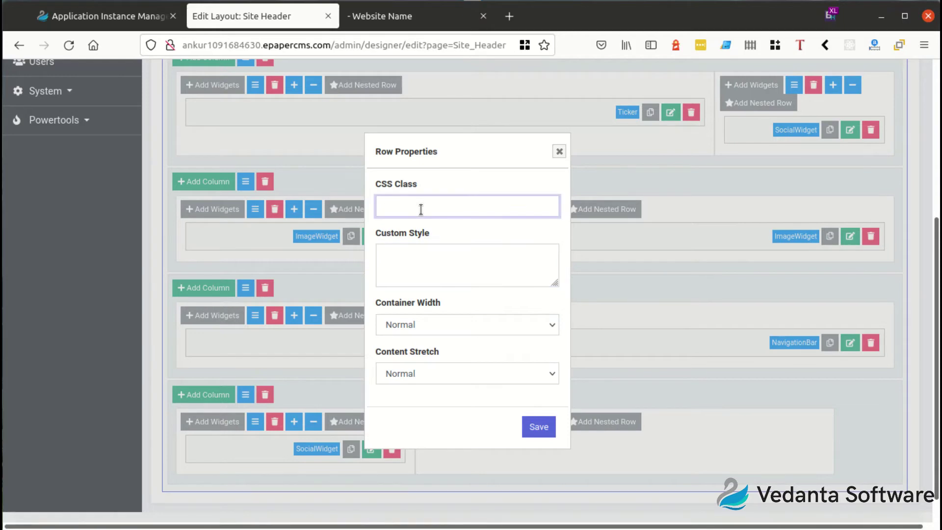
{"action": "type", "text": "bg-white"}
{"action": "left_click", "coordinate": [559, 152]}
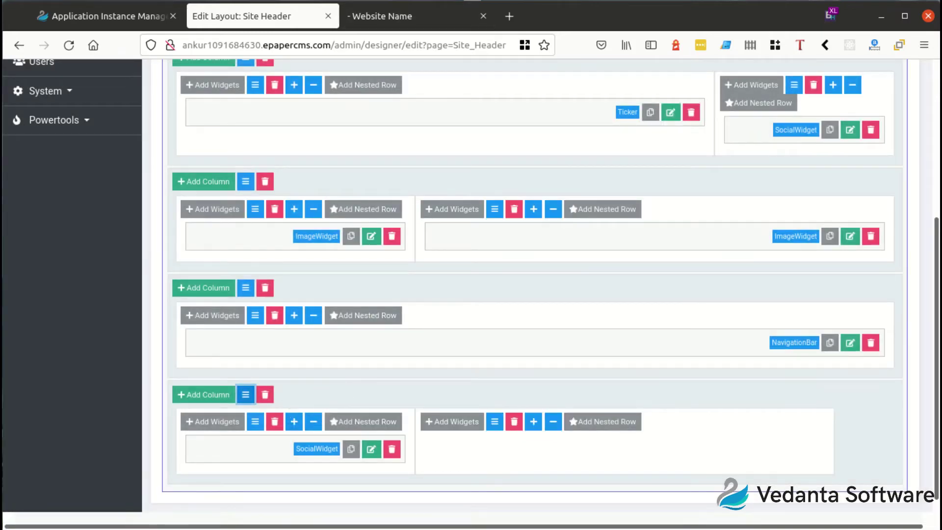
- Replace the navigation bar row's CSS class with bg-primary and save the row properties
{"action": "key", "text": "ctrl+Tab"}
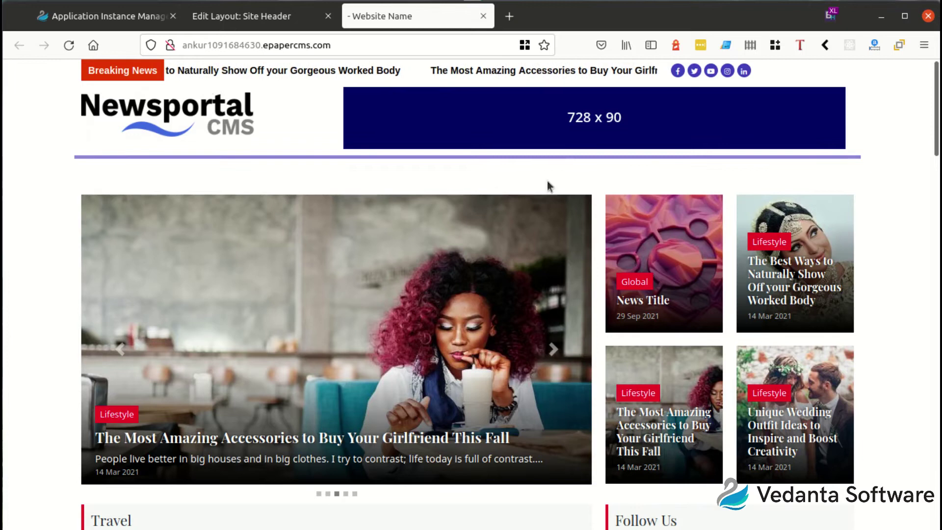
{"action": "left_click", "coordinate": [295, 18]}
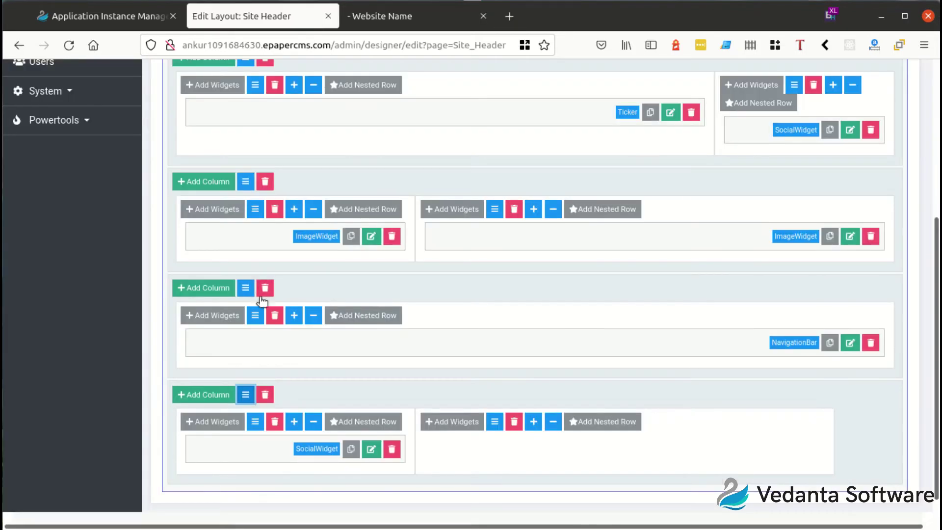
{"action": "left_click", "coordinate": [246, 287]}
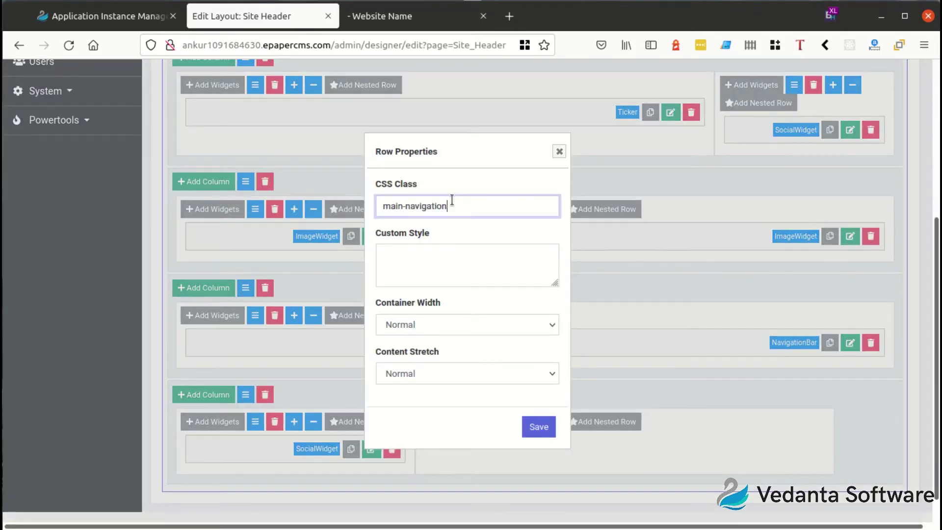
{"action": "left_click_drag", "start_coordinate": [448, 205], "coordinate": [385, 205]}
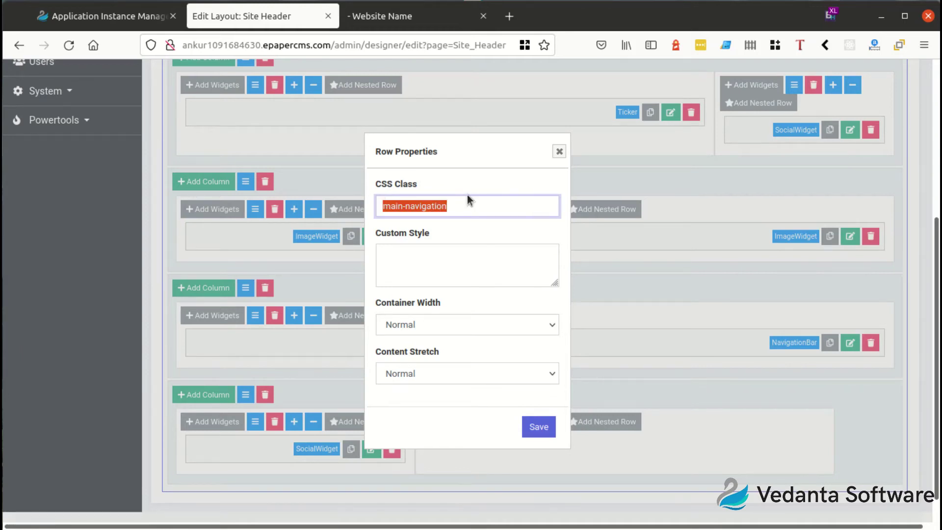
{"action": "type", "text": "bg-primary"}
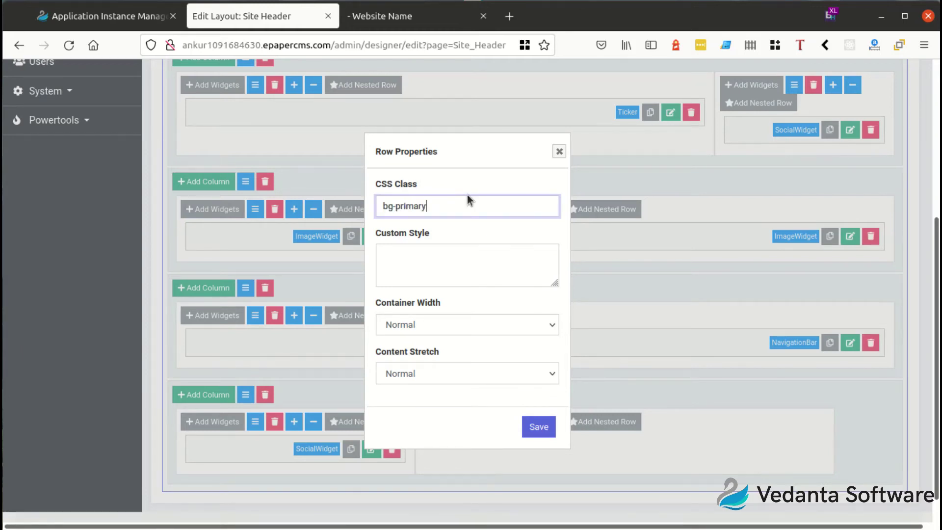
{"action": "left_click", "coordinate": [536, 427]}
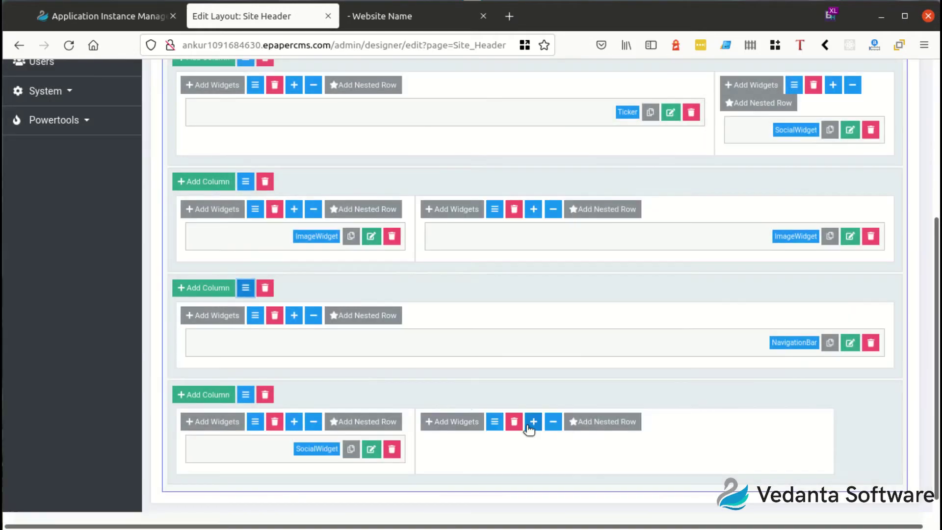
- Save and publish the Site Header layout, and view the restyled navigation bar on the live website
{"action": "scroll", "coordinate": [343, 378], "scroll_direction": "down", "scroll_amount": 3}
{"action": "scroll", "coordinate": [330, 374], "scroll_direction": "down", "scroll_amount": 2}
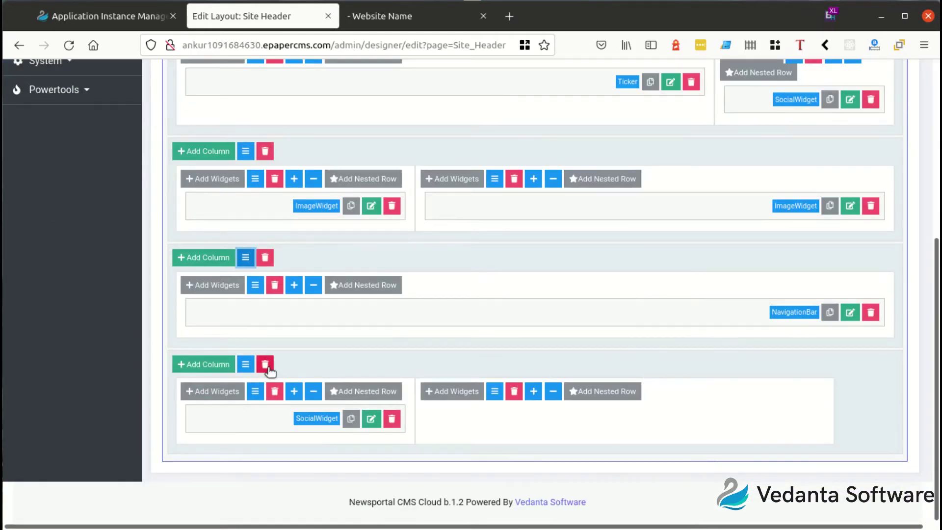
{"action": "scroll", "coordinate": [314, 458], "scroll_direction": "up", "scroll_amount": 5}
{"action": "scroll", "coordinate": [344, 463], "scroll_direction": "down", "scroll_amount": 5}
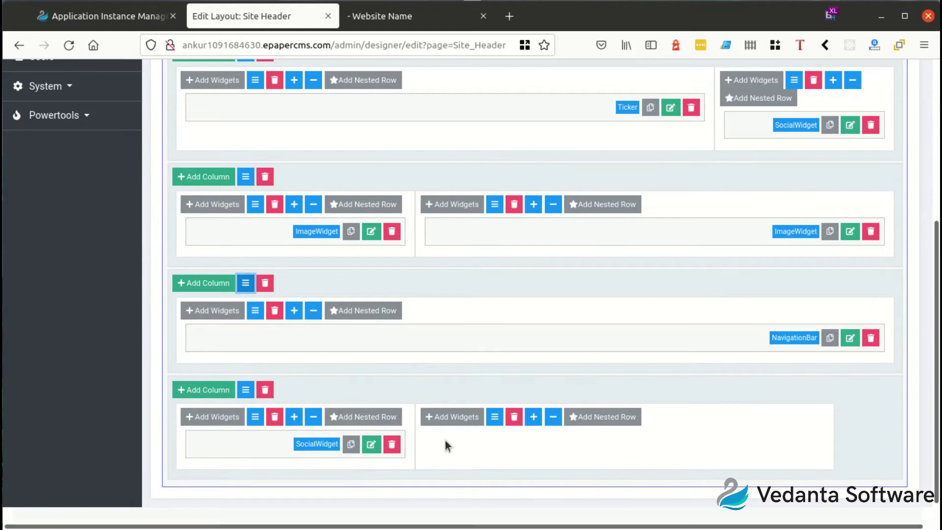
{"action": "scroll", "coordinate": [330, 259], "scroll_direction": "up", "scroll_amount": 5}
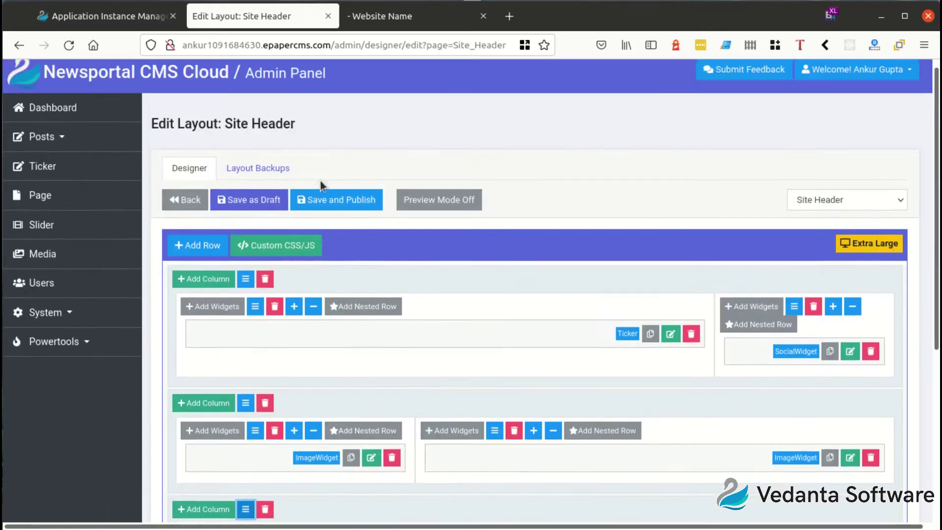
{"action": "left_click", "coordinate": [334, 214]}
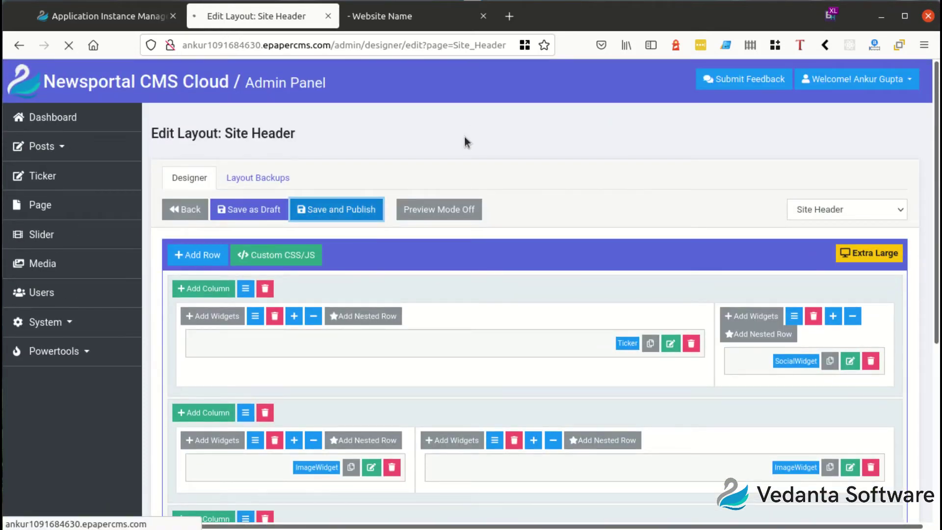
{"action": "left_click", "coordinate": [408, 16]}
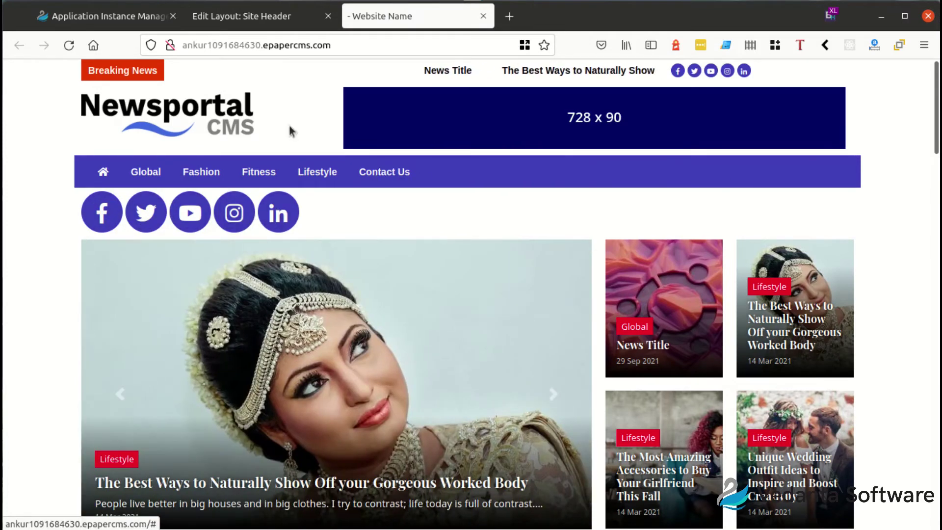
- Move the Social widget from the bottom row's first column to its second column in the Site Header layout
{"action": "left_click", "coordinate": [255, 16]}
{"action": "scroll", "coordinate": [350, 351], "scroll_direction": "down", "scroll_amount": 4}
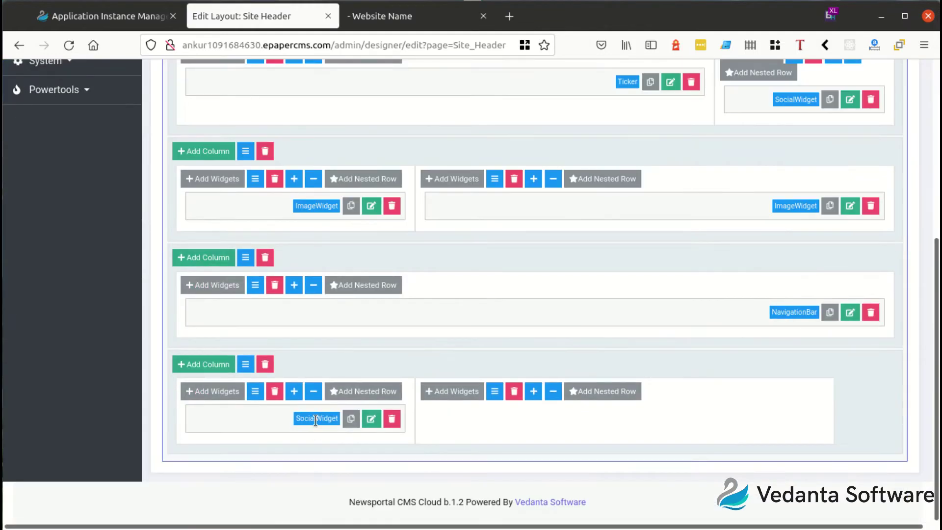
{"action": "left_click_drag", "start_coordinate": [290, 423], "coordinate": [594, 449]}
- Publish the layout with the moved Social widget and check its new position on the live website
{"action": "scroll", "coordinate": [595, 449], "scroll_direction": "up", "scroll_amount": 5}
{"action": "left_click", "coordinate": [338, 204]}
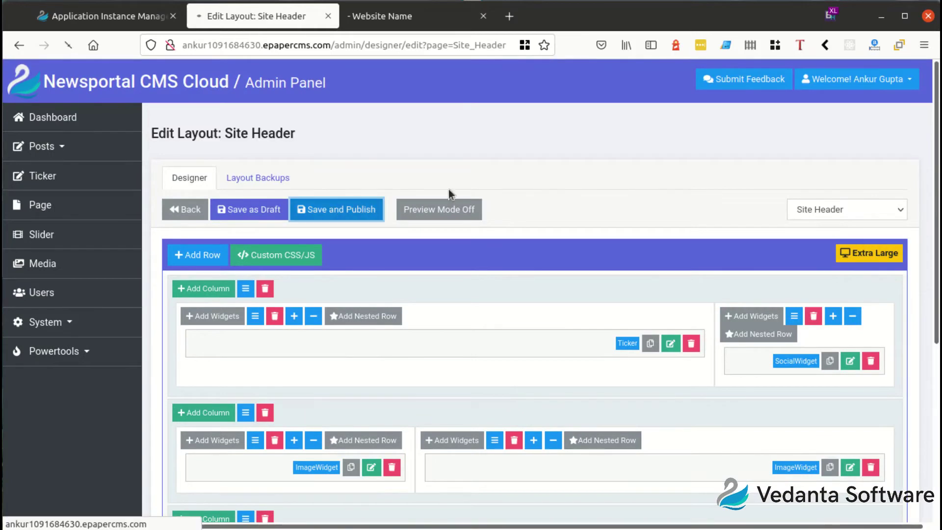
{"action": "left_click", "coordinate": [393, 20]}
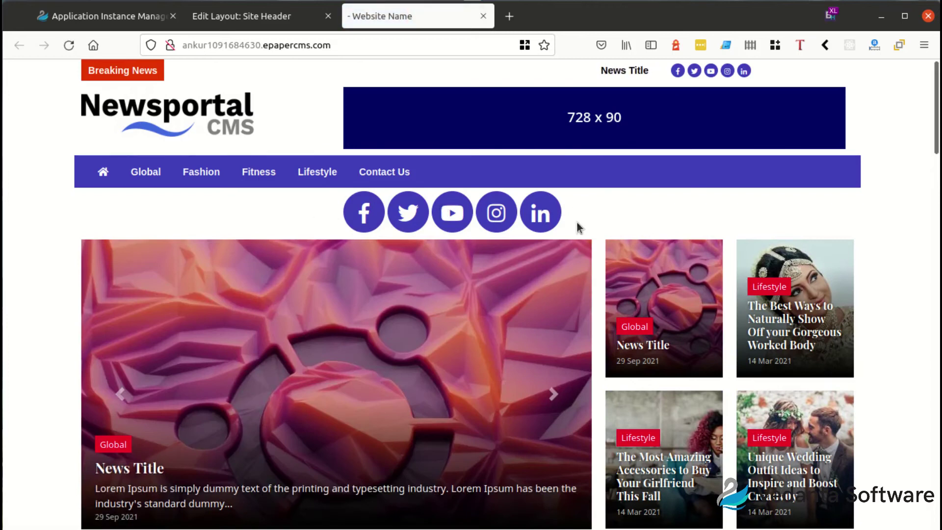
- Narrow the browser window to the Large layout size, examine the bottom row's columns, and restore the Extra Large width
{"action": "left_click", "coordinate": [270, 24]}
{"action": "scroll", "coordinate": [507, 384], "scroll_direction": "down", "scroll_amount": 8}
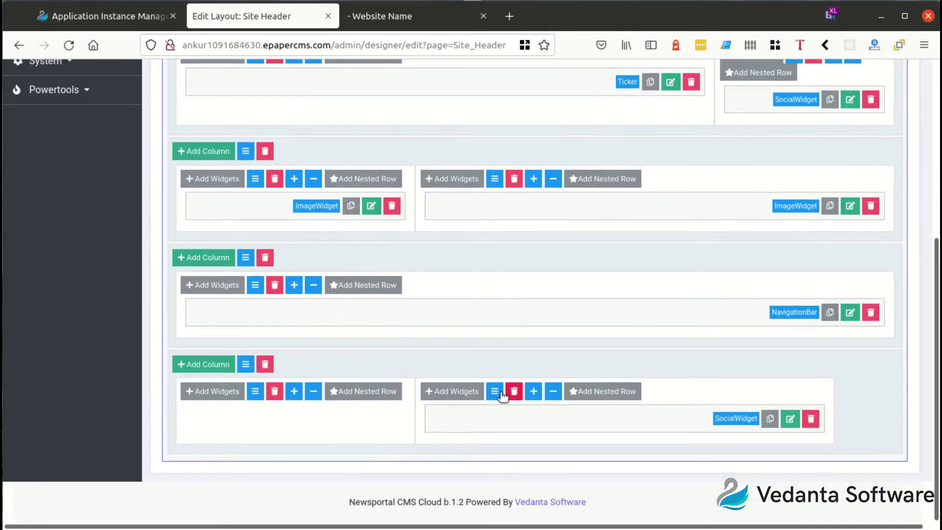
{"action": "scroll", "coordinate": [506, 414], "scroll_direction": "up", "scroll_amount": 5}
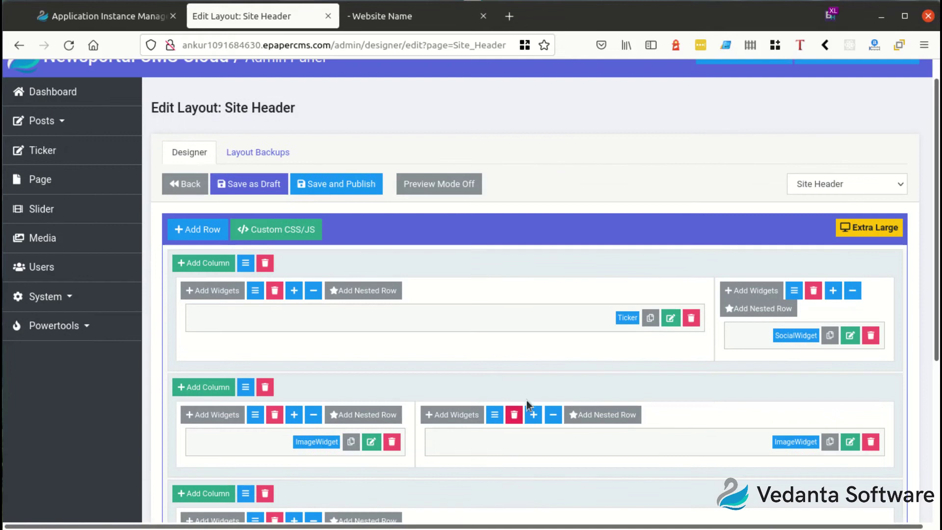
{"action": "left_click_drag", "start_coordinate": [855, 227], "coordinate": [915, 234]}
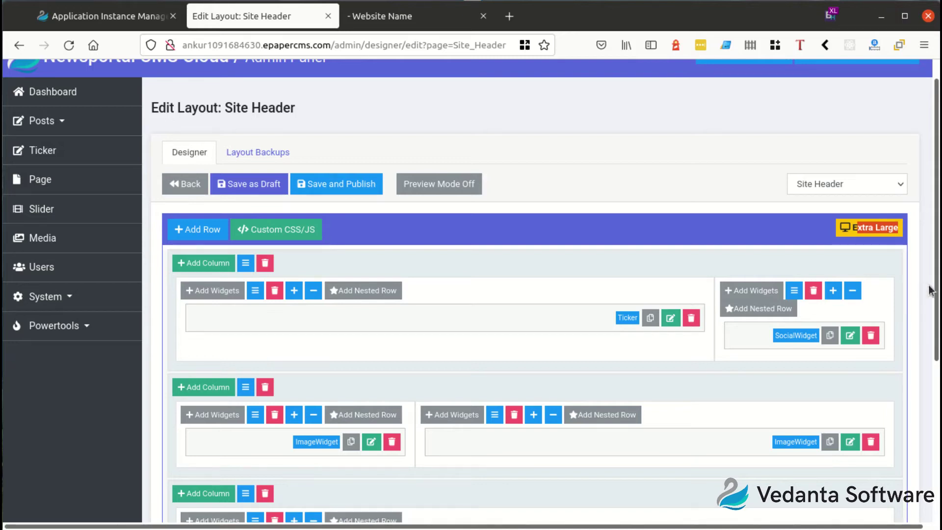
{"action": "left_click_drag", "start_coordinate": [940, 279], "coordinate": [777, 281]}
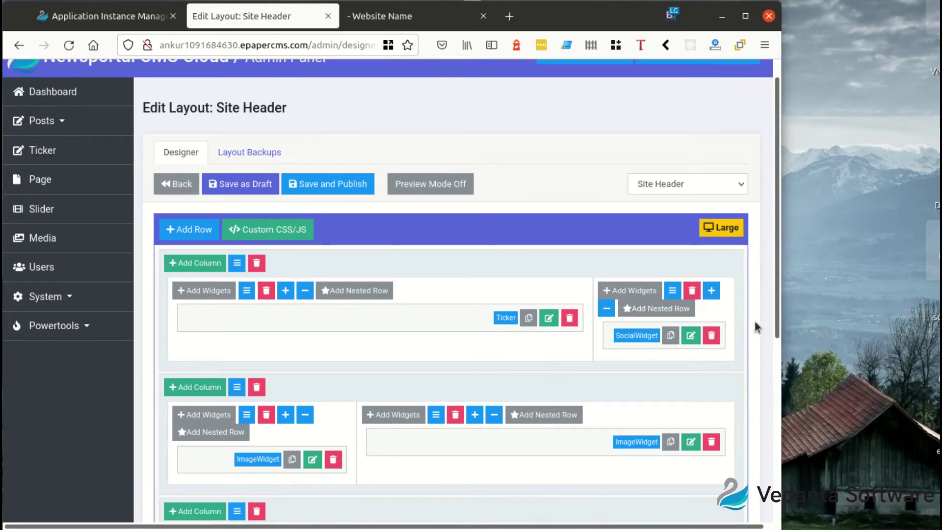
{"action": "scroll", "coordinate": [740, 333], "scroll_direction": "down", "scroll_amount": 5}
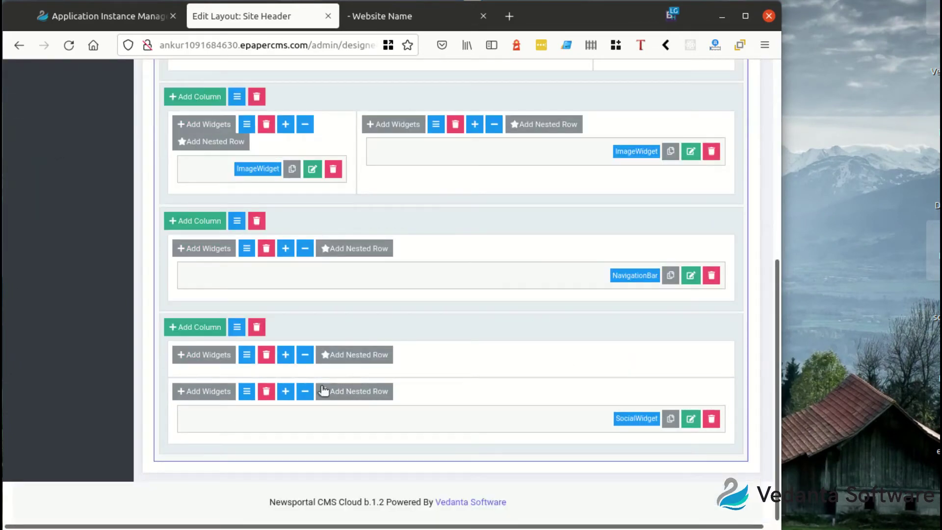
{"action": "left_click_drag", "start_coordinate": [782, 386], "coordinate": [939, 386]}
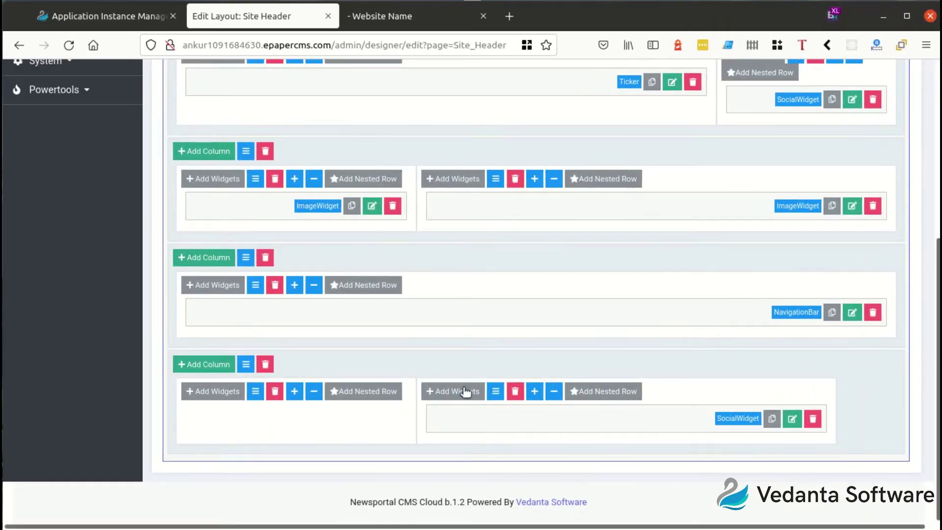
- Duplicate the Social widget in the bottom row's second column and move one copy into the first column
{"action": "left_click", "coordinate": [773, 419]}
{"action": "left_click_drag", "start_coordinate": [728, 448], "coordinate": [304, 399]}
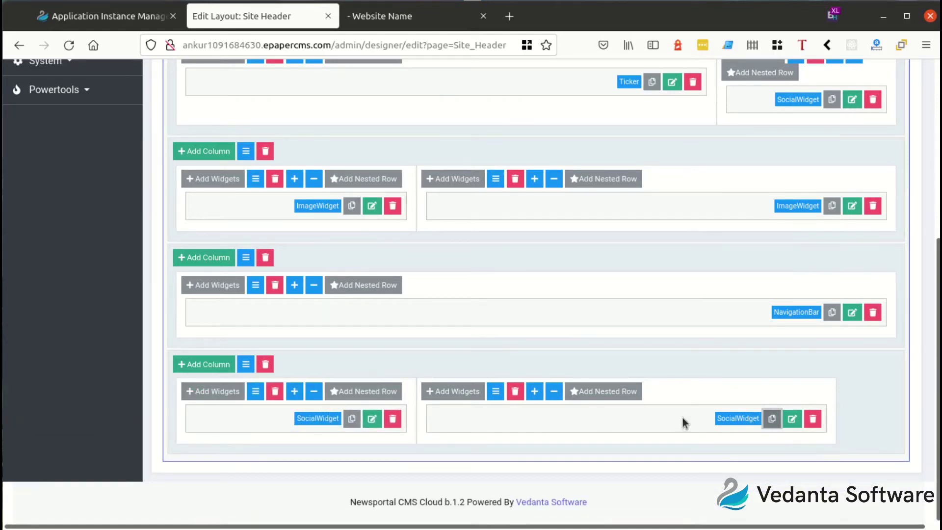
- Narrow the browser window to the Large layout size and shrink the bottom row's second column to about half the row's width
{"action": "scroll", "coordinate": [877, 396], "scroll_direction": "up", "scroll_amount": 5}
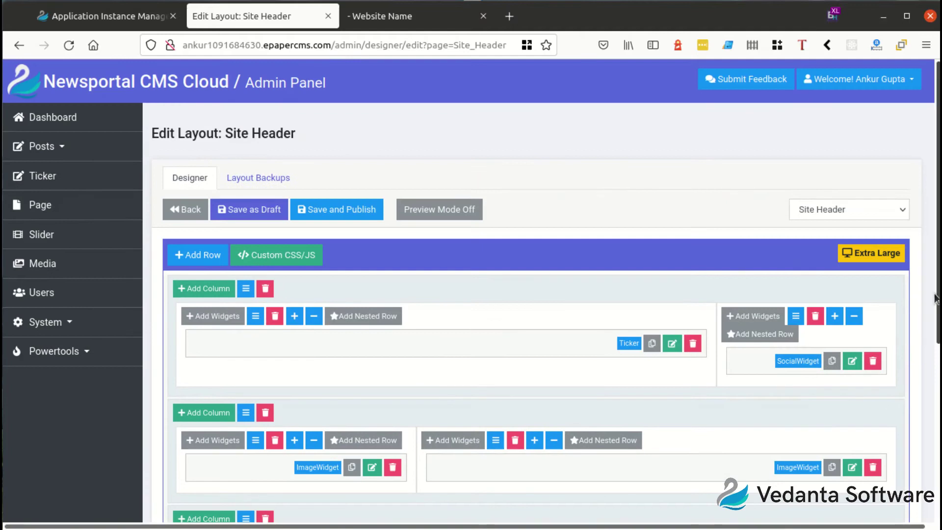
{"action": "left_click_drag", "start_coordinate": [938, 305], "coordinate": [793, 304]}
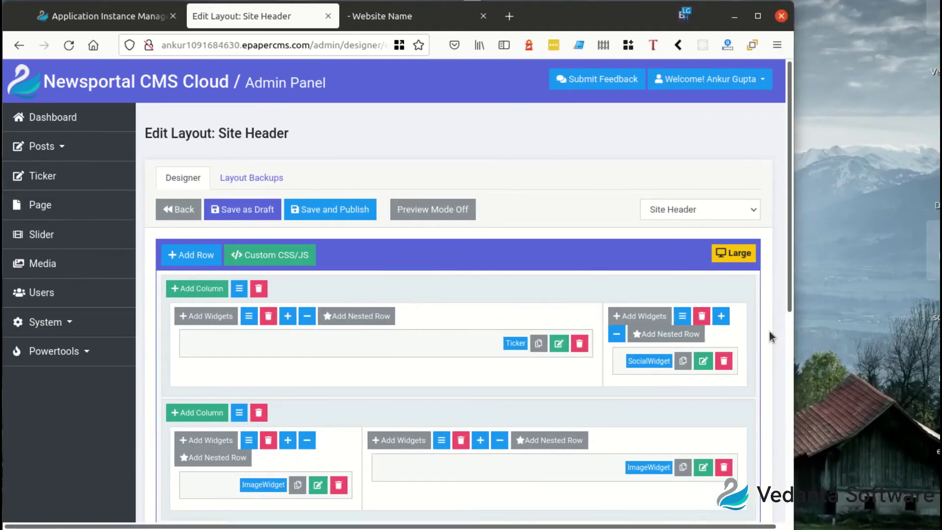
{"action": "scroll", "coordinate": [667, 423], "scroll_direction": "down", "scroll_amount": 5}
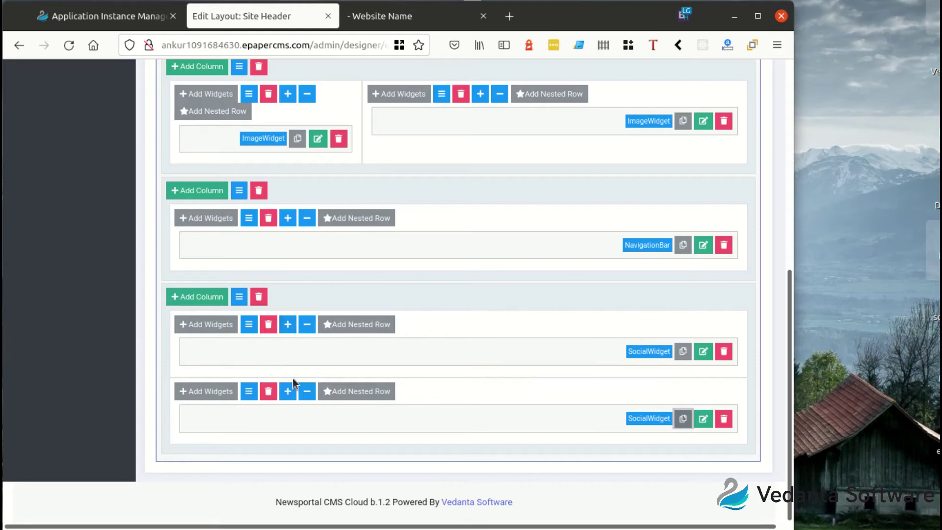
{"action": "left_click", "coordinate": [307, 391]}
{"action": "left_click", "coordinate": [307, 391]}
{"action": "left_click", "coordinate": [307, 391]}
{"action": "left_click", "coordinate": [307, 391]}
{"action": "left_click", "coordinate": [307, 391]}
{"action": "left_click", "coordinate": [308, 391]}
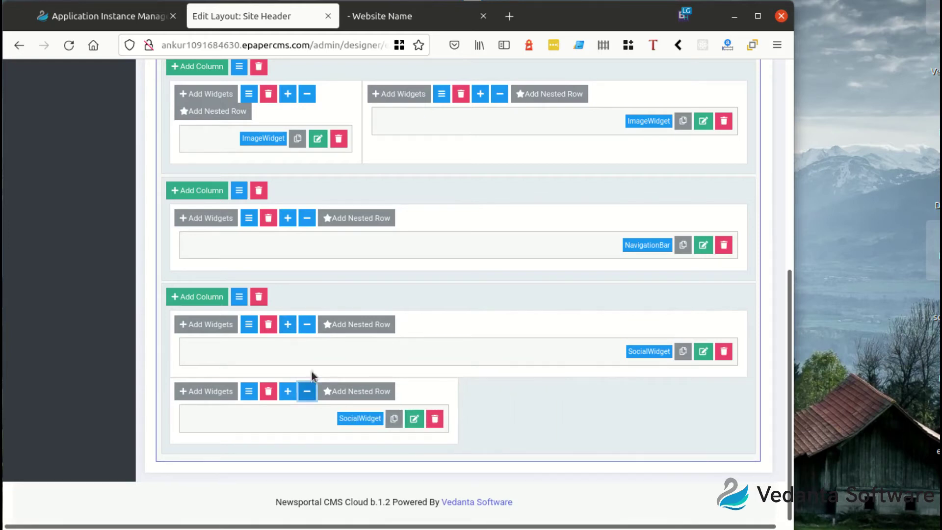
- Shrink the bottom row's first column to just over half the row's width and the second column slightly further, fitting both side by side
{"action": "left_click", "coordinate": [307, 324]}
{"action": "left_click", "coordinate": [307, 324]}
{"action": "left_click", "coordinate": [307, 324]}
{"action": "left_click", "coordinate": [307, 324]}
{"action": "left_click", "coordinate": [309, 325]}
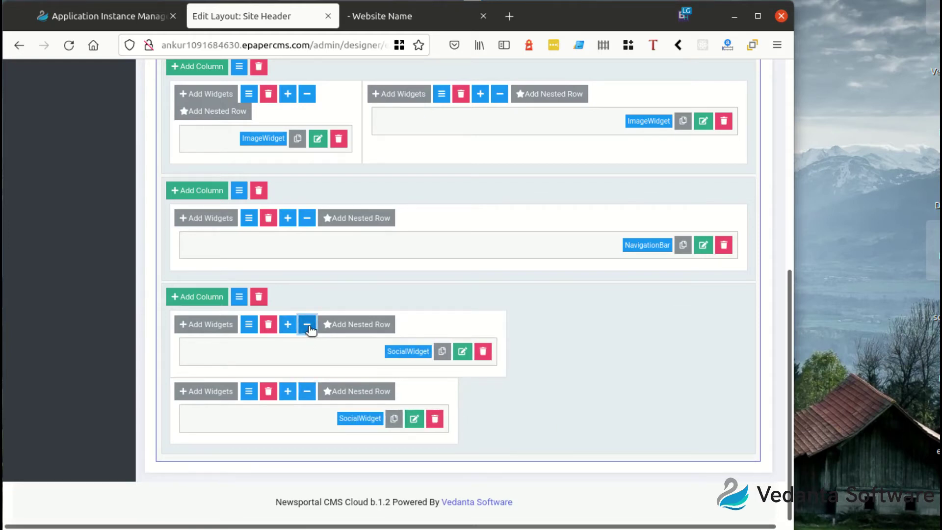
{"action": "left_click", "coordinate": [308, 392]}
{"action": "left_click", "coordinate": [307, 392]}
{"action": "left_click", "coordinate": [286, 392]}
{"action": "left_click", "coordinate": [286, 392]}
{"action": "left_click", "coordinate": [308, 392]}
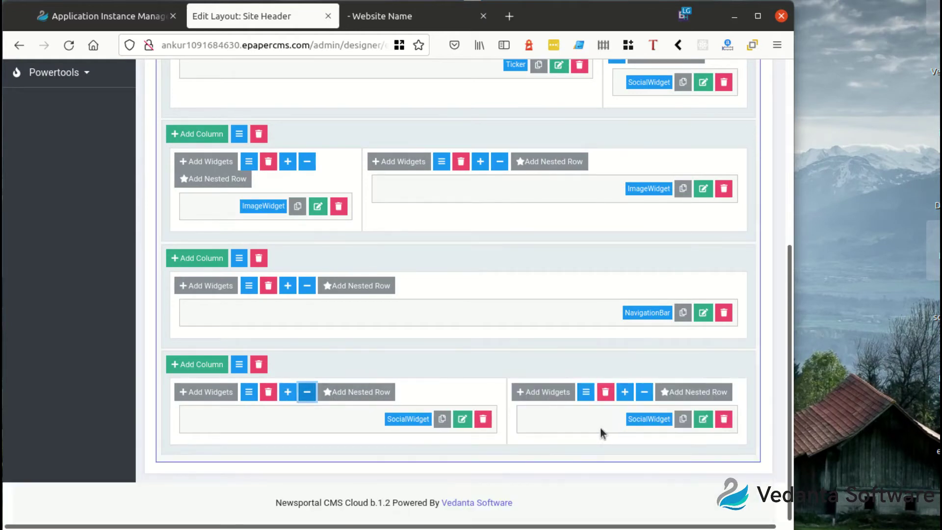
- Save and publish the Site Header layout with the Large-size column widths
{"action": "scroll", "coordinate": [501, 301], "scroll_direction": "up", "scroll_amount": 5}
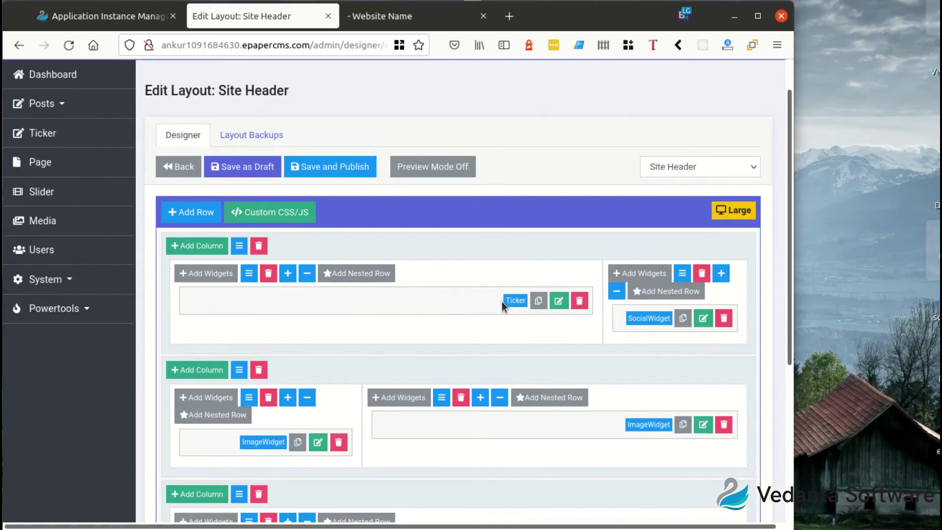
{"action": "scroll", "coordinate": [502, 301], "scroll_direction": "up", "scroll_amount": 1}
{"action": "left_click", "coordinate": [339, 209]}
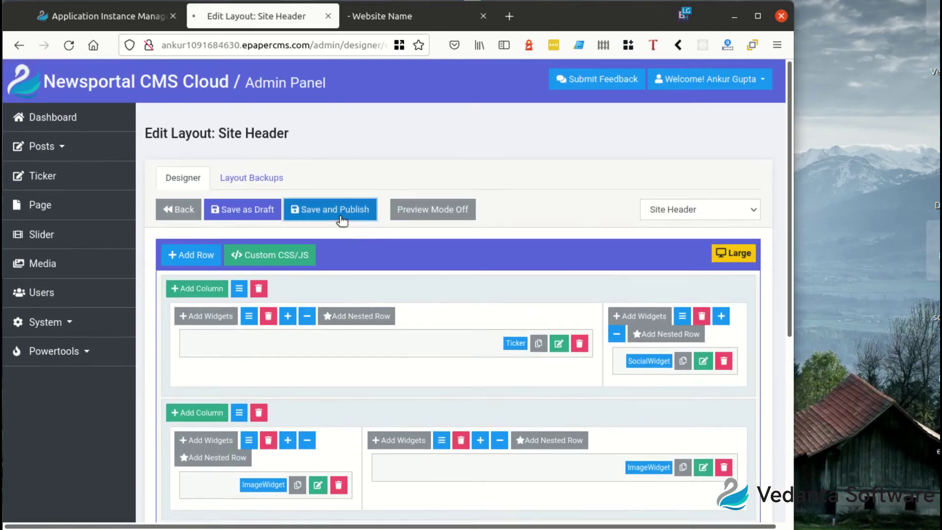
- Reload the live website and widen the browser window to the Extra Large layout size to compare the header's social icons
{"action": "left_click", "coordinate": [384, 25]}
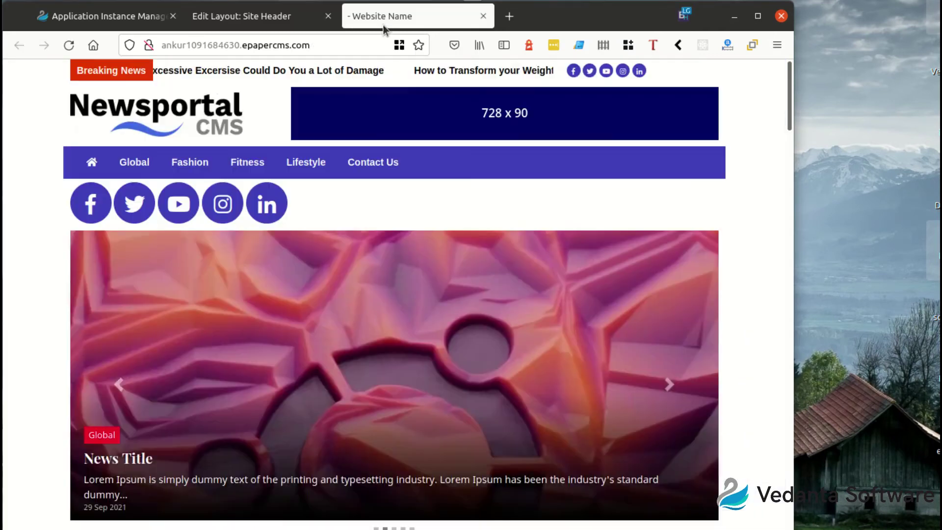
{"action": "left_click", "coordinate": [69, 46]}
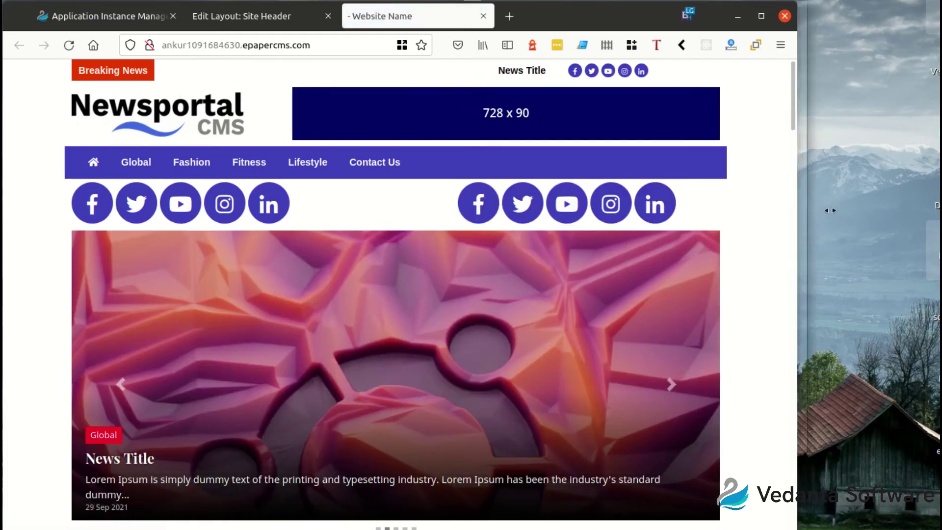
{"action": "left_click_drag", "start_coordinate": [830, 210], "coordinate": [919, 204]}
{"action": "left_click_drag", "start_coordinate": [939, 204], "coordinate": [938, 230]}
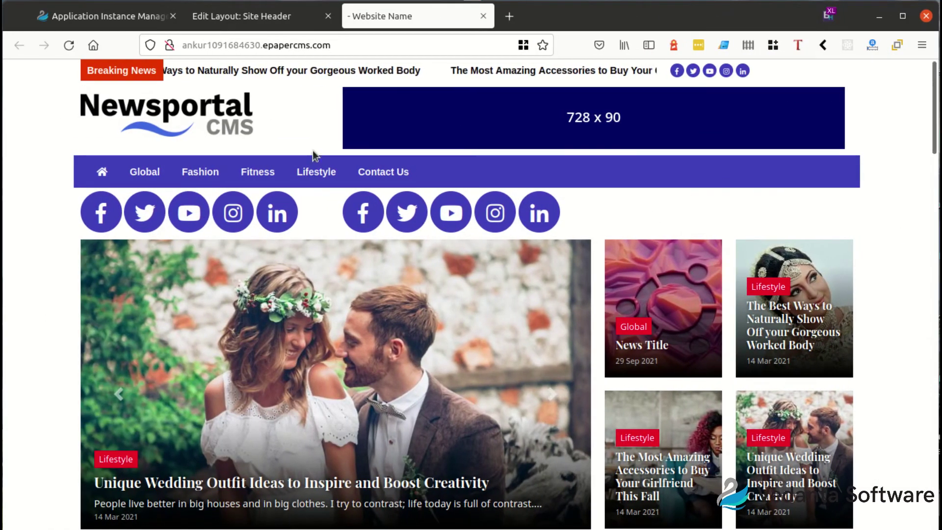
- Inspect the Large and Extra Large widths in the properties of the bottom row's second column in the Site Header layout
{"action": "left_click", "coordinate": [249, 17]}
{"action": "scroll", "coordinate": [425, 379], "scroll_direction": "down", "scroll_amount": 5}
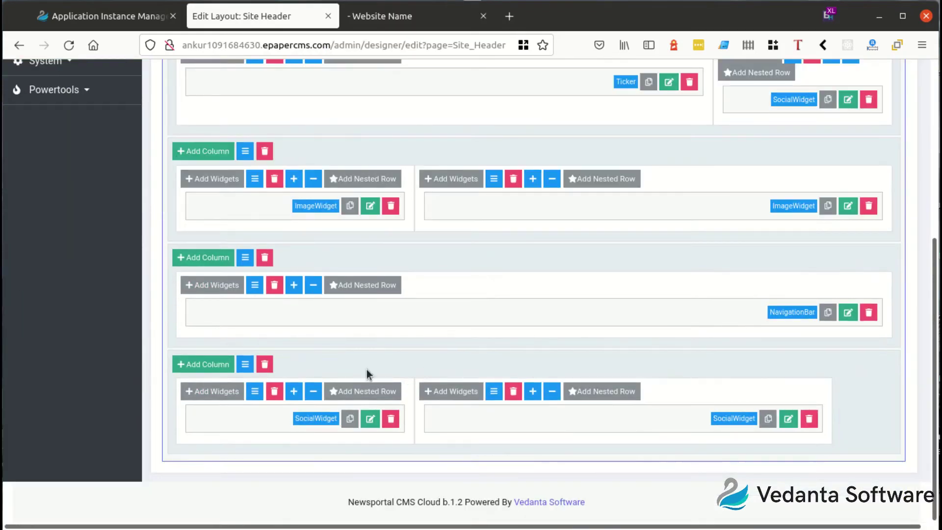
{"action": "left_click", "coordinate": [492, 391]}
{"action": "double_click", "coordinate": [496, 251]}
{"action": "double_click", "coordinate": [289, 248]}
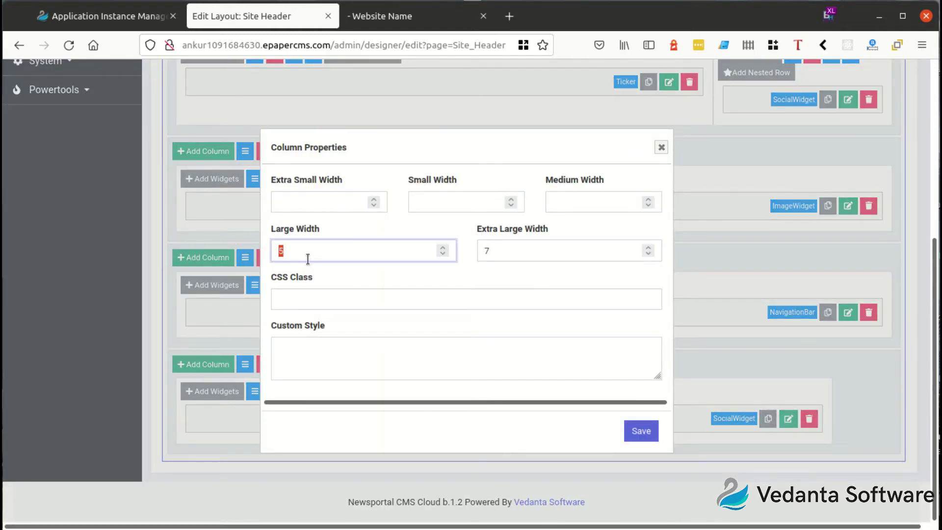
{"action": "double_click", "coordinate": [511, 255]}
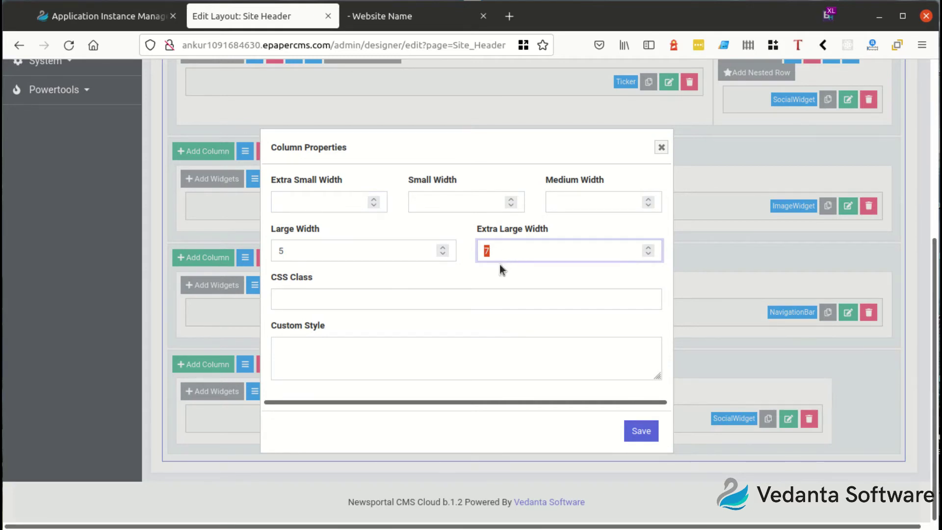
{"action": "double_click", "coordinate": [280, 250]}
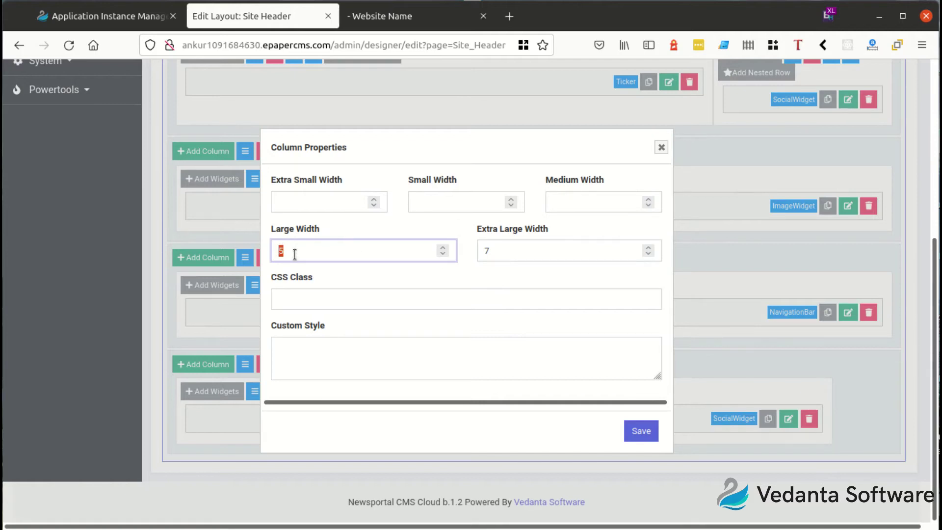
{"action": "left_click", "coordinate": [659, 146]}
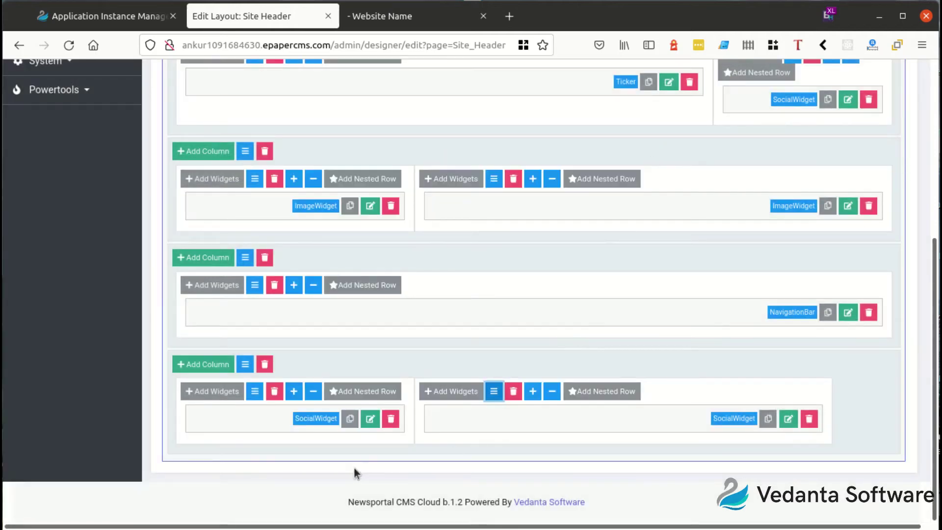
- Compare the bottom row's first column widths with the Extra Large width of its second column
{"action": "left_click", "coordinate": [255, 391]}
{"action": "double_click", "coordinate": [299, 256]}
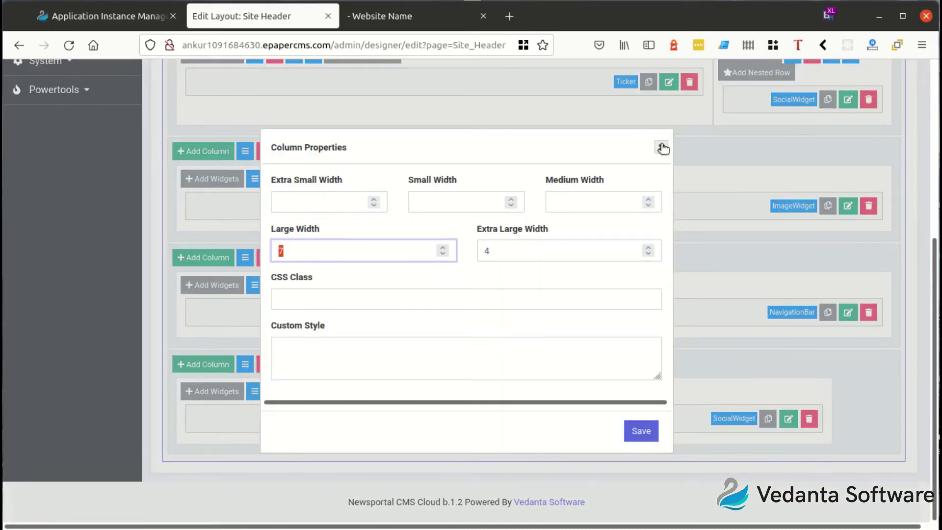
{"action": "left_click", "coordinate": [661, 147]}
{"action": "left_click", "coordinate": [255, 391]}
{"action": "left_click", "coordinate": [491, 248]}
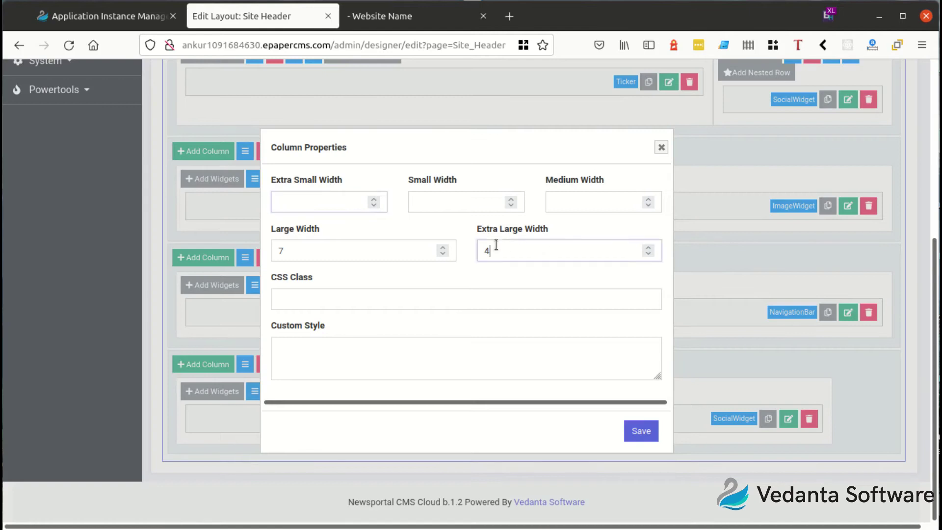
{"action": "left_click", "coordinate": [661, 148]}
{"action": "left_click", "coordinate": [495, 391]}
{"action": "double_click", "coordinate": [512, 250]}
{"action": "left_click", "coordinate": [661, 147]}
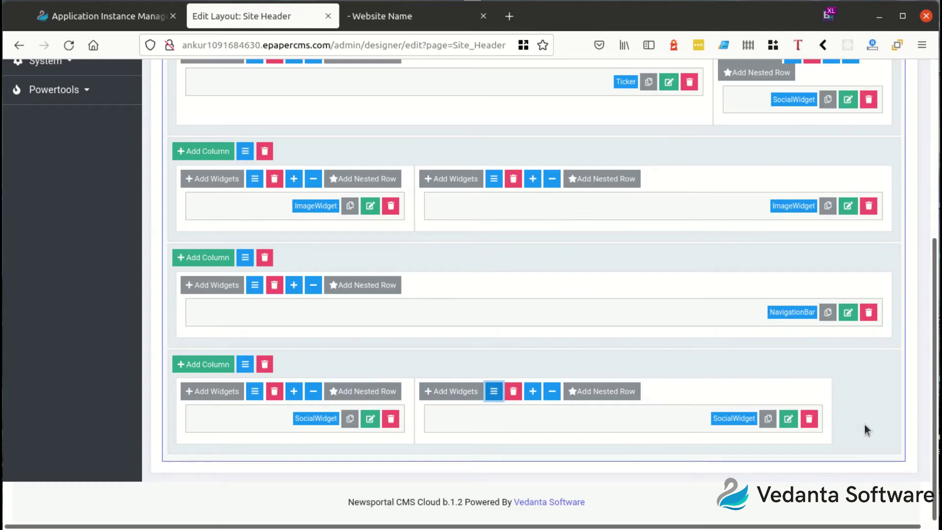
- Widen the bottom row's second column by one unit at Extra Large size and check its Extra Large width
{"action": "left_click", "coordinate": [533, 392]}
{"action": "left_click", "coordinate": [494, 391]}
{"action": "double_click", "coordinate": [525, 250]}
{"action": "left_click", "coordinate": [663, 148]}
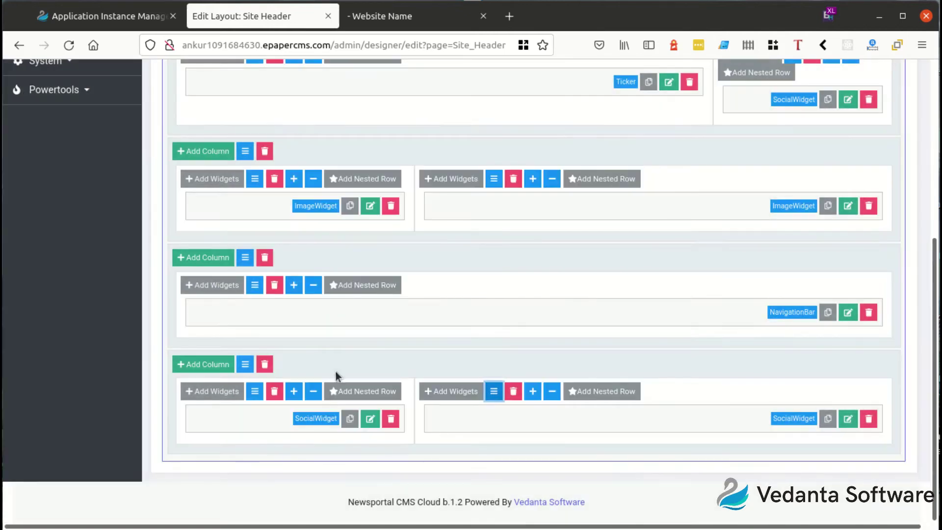
- Check the first column's Extra Large width, and save and publish the Site Header layout
{"action": "left_click", "coordinate": [255, 391]}
{"action": "left_click", "coordinate": [501, 256]}
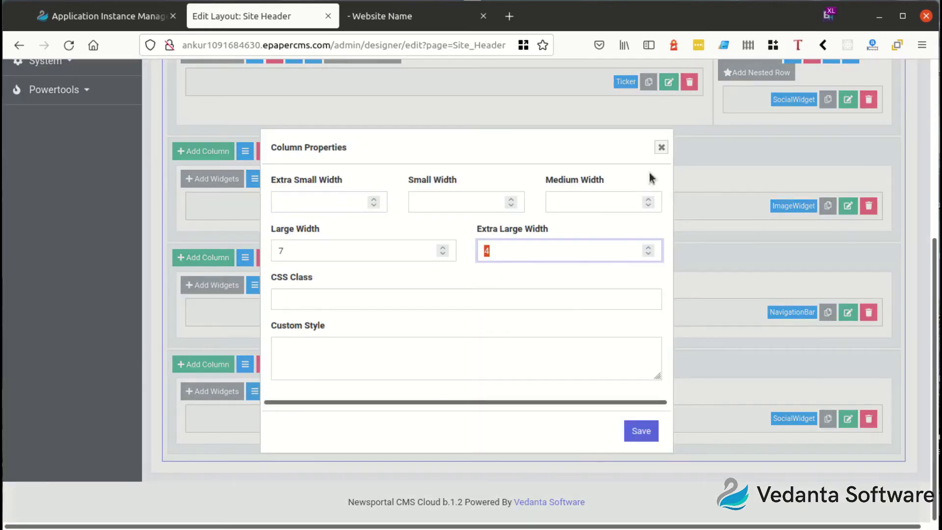
{"action": "left_click", "coordinate": [661, 148]}
{"action": "scroll", "coordinate": [436, 353], "scroll_direction": "up", "scroll_amount": 2}
{"action": "scroll", "coordinate": [417, 427], "scroll_direction": "down", "scroll_amount": 2}
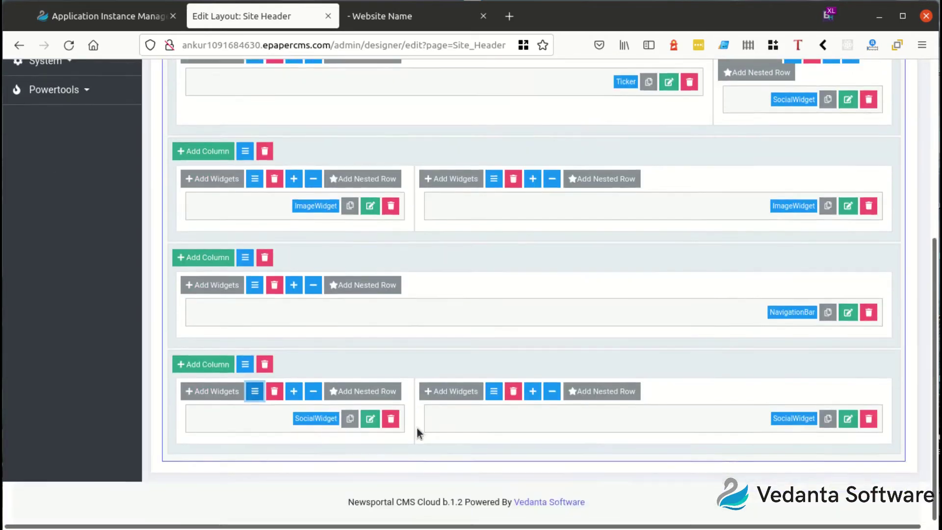
{"action": "scroll", "coordinate": [367, 319], "scroll_direction": "up", "scroll_amount": 5}
{"action": "left_click", "coordinate": [366, 212]}
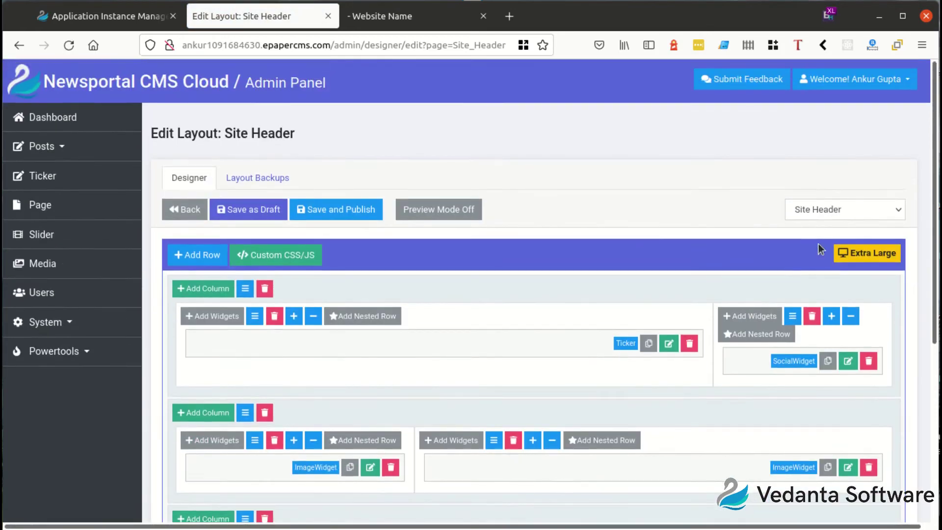
- Switch the designer to the Post Display layout
{"action": "left_click", "coordinate": [817, 211]}
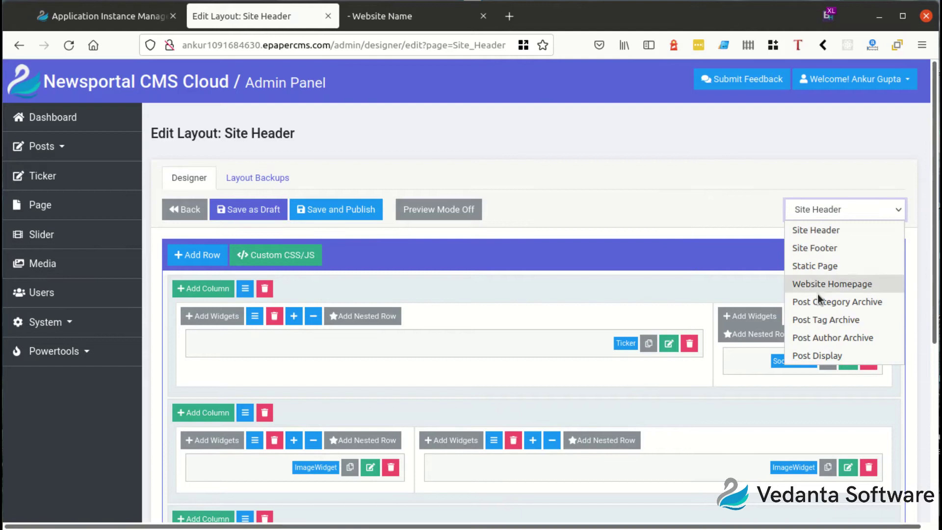
{"action": "left_click", "coordinate": [818, 354]}
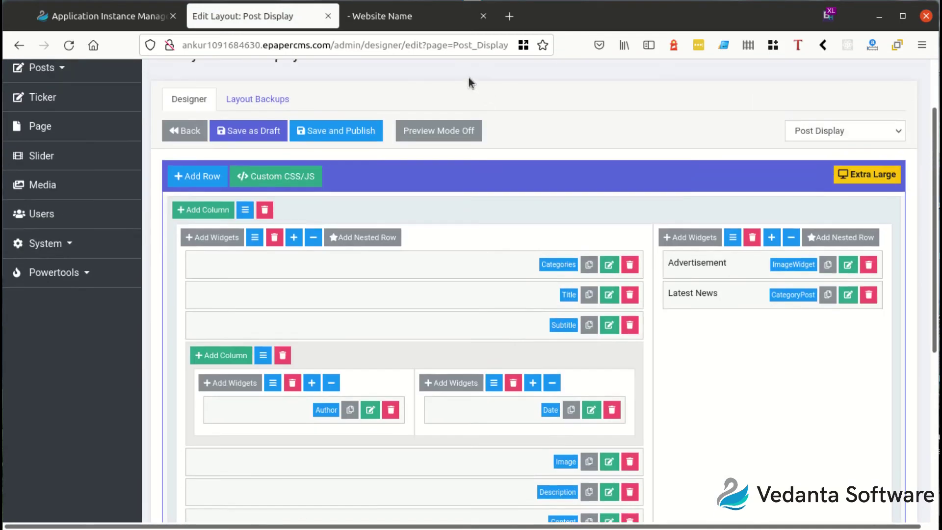
- Open the article about affordable summer swimsuits on the live website and examine its category, title, image, content and sidebar
{"action": "left_click", "coordinate": [417, 16]}
{"action": "scroll", "coordinate": [416, 359], "scroll_direction": "down", "scroll_amount": 5}
{"action": "left_click", "coordinate": [629, 274]}
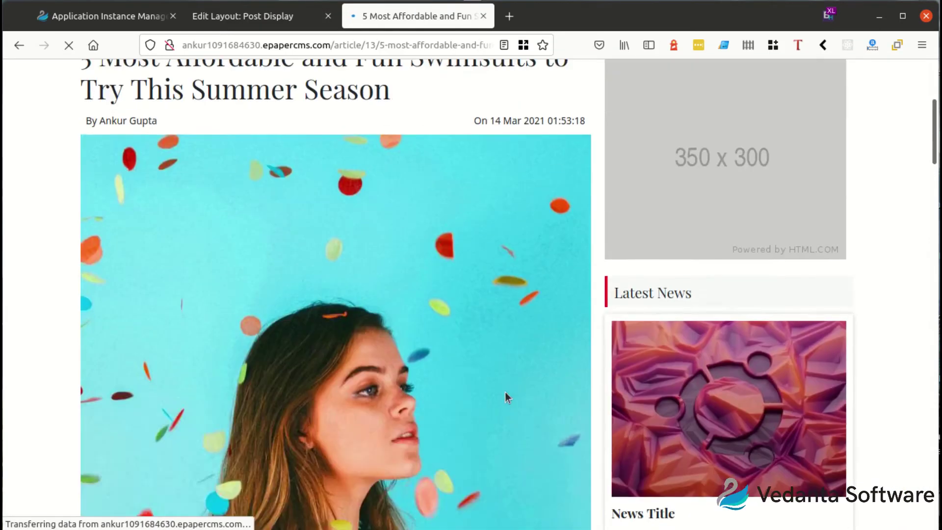
{"action": "left_click_drag", "start_coordinate": [92, 219], "coordinate": [326, 250]}
{"action": "left_click", "coordinate": [327, 250]}
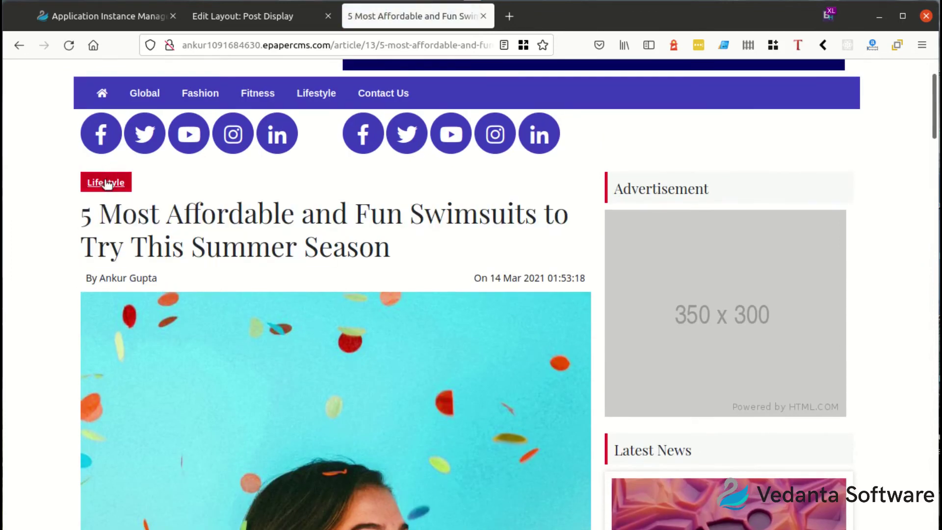
{"action": "scroll", "coordinate": [358, 329], "scroll_direction": "down", "scroll_amount": 10}
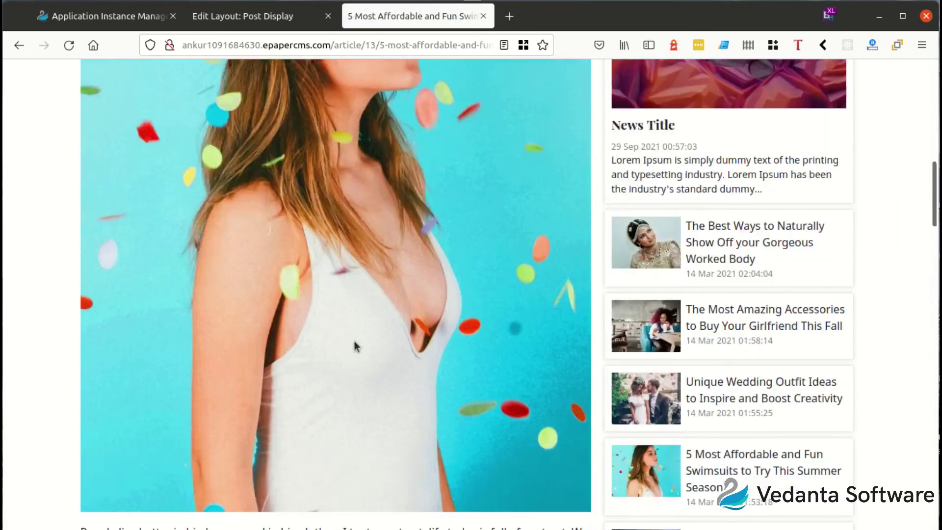
{"action": "scroll", "coordinate": [354, 342], "scroll_direction": "down", "scroll_amount": 8}
{"action": "scroll", "coordinate": [314, 304], "scroll_direction": "up", "scroll_amount": 3}
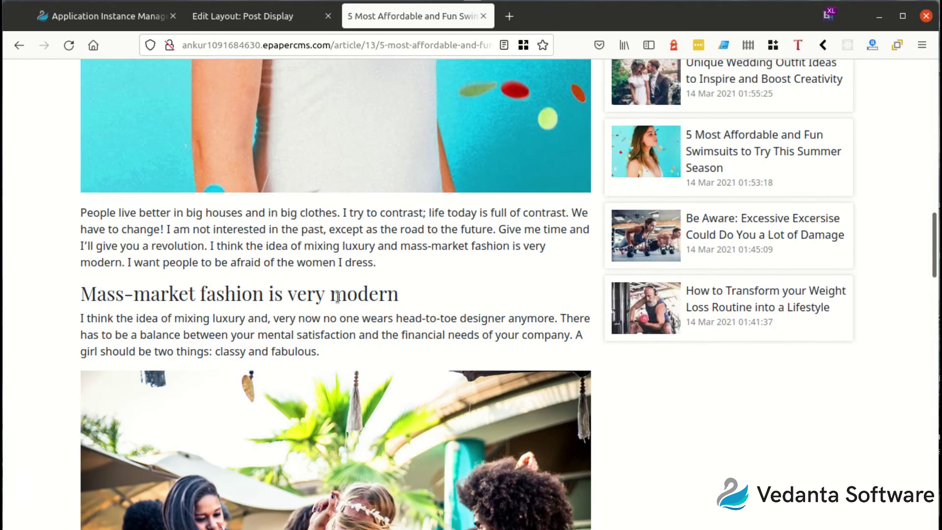
- Review the Post Display layout's widgets in the designer, including the settings of the Title and Description widgets
{"action": "left_click", "coordinate": [255, 15]}
{"action": "scroll", "coordinate": [435, 305], "scroll_direction": "down", "scroll_amount": 3}
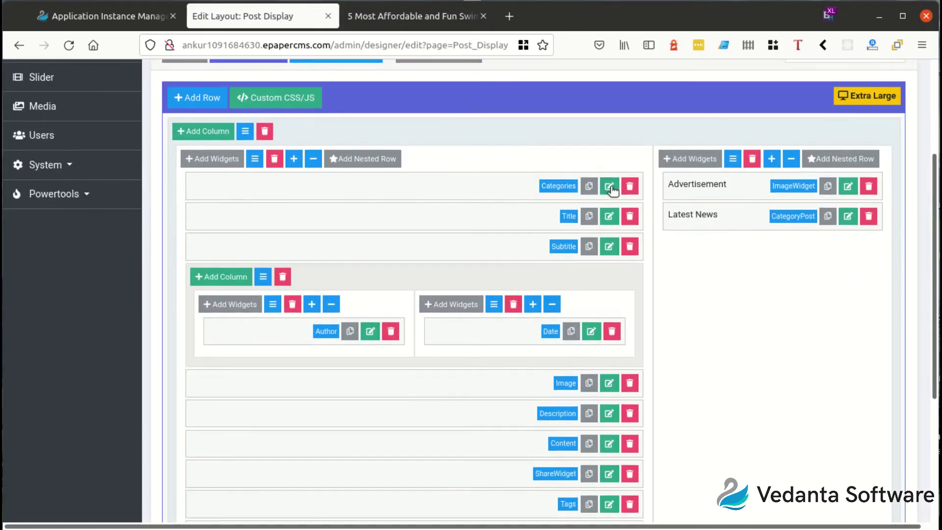
{"action": "left_click", "coordinate": [605, 219]}
{"action": "left_click", "coordinate": [610, 414]}
{"action": "key", "text": "Tab"}
{"action": "key", "text": "Tab"}
{"action": "left_click", "coordinate": [627, 162]}
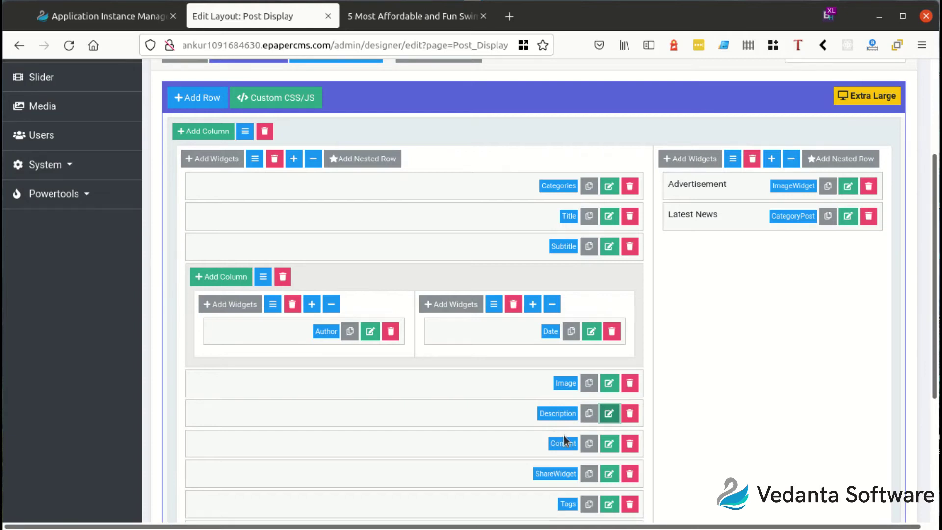
{"action": "scroll", "coordinate": [564, 434], "scroll_direction": "down", "scroll_amount": 3}
{"action": "scroll", "coordinate": [561, 436], "scroll_direction": "up", "scroll_amount": 6}
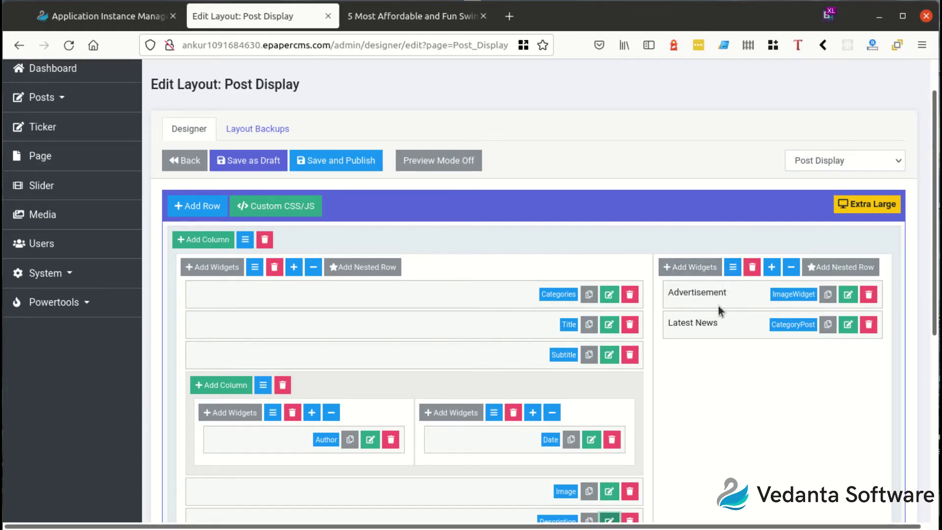
{"action": "left_click", "coordinate": [687, 267]}
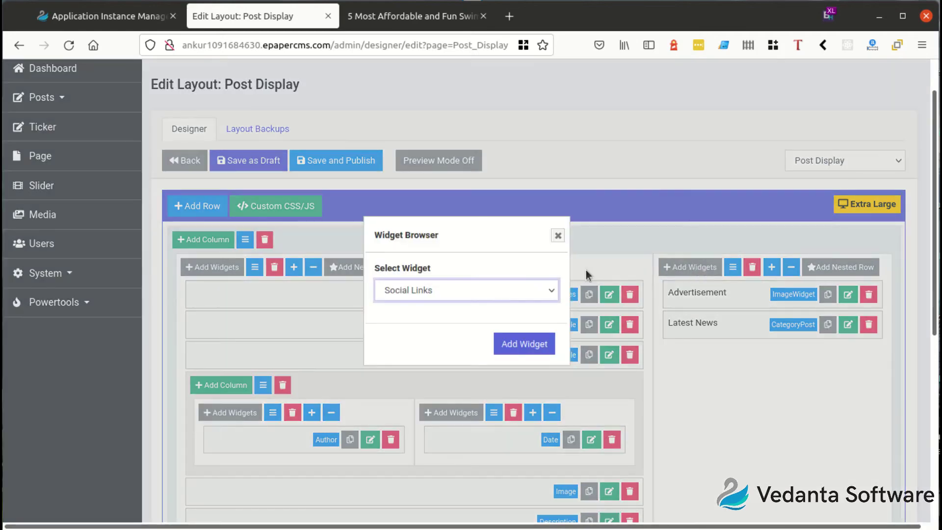
{"action": "left_click", "coordinate": [480, 296]}
{"action": "scroll", "coordinate": [434, 416], "scroll_direction": "down", "scroll_amount": 5}
{"action": "scroll", "coordinate": [431, 412], "scroll_direction": "up", "scroll_amount": 4}
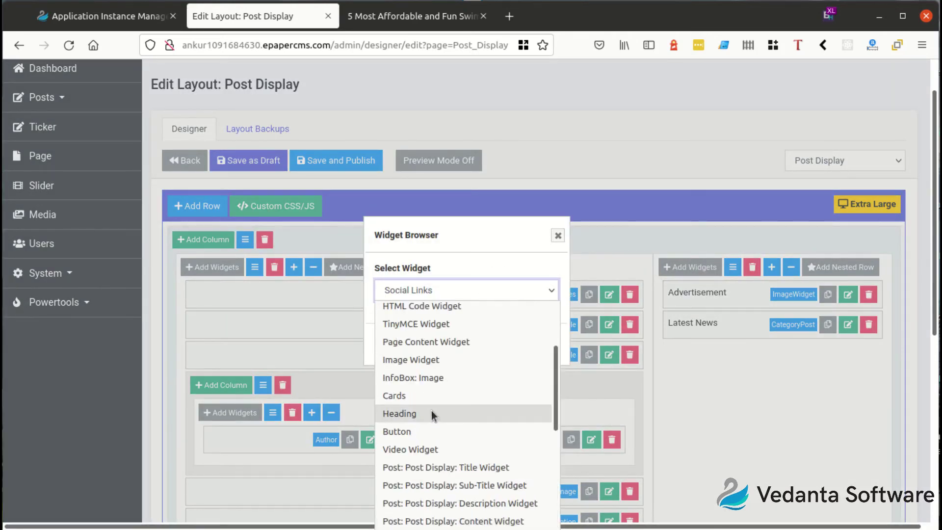
{"action": "left_click", "coordinate": [417, 360]}
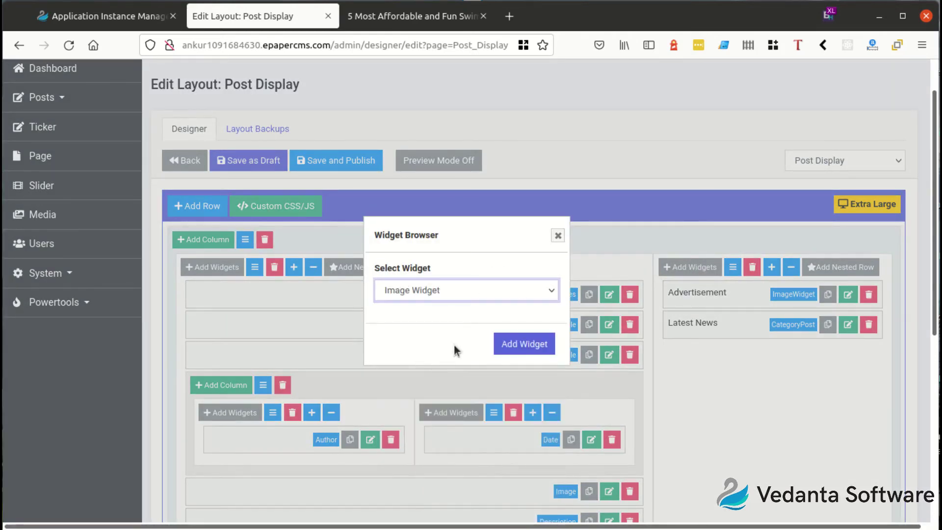
{"action": "left_click", "coordinate": [509, 345]}
{"action": "left_click", "coordinate": [347, 227]}
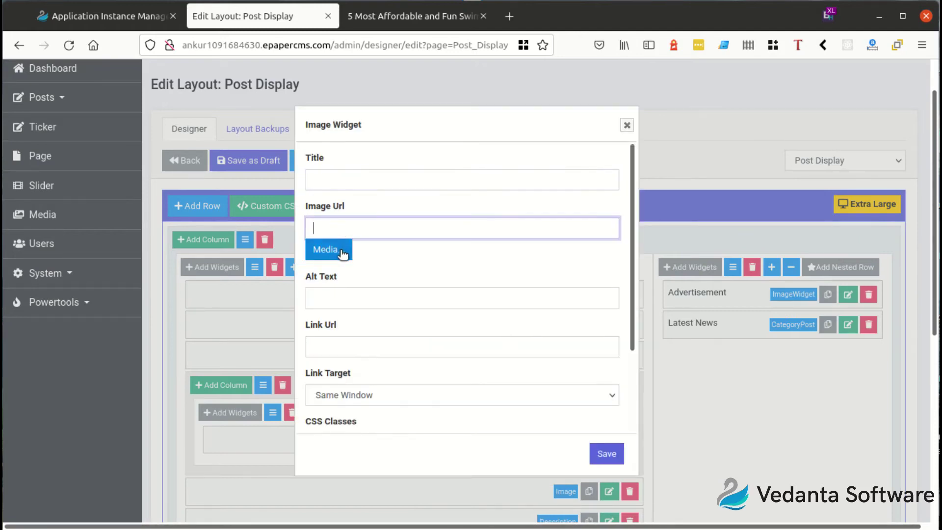
{"action": "left_click", "coordinate": [343, 249]}
{"action": "left_click", "coordinate": [226, 351]}
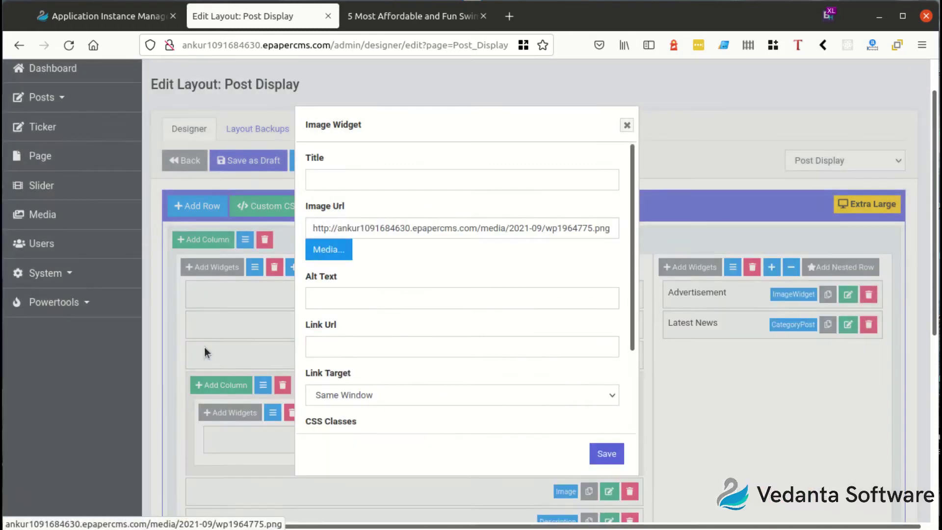
{"action": "left_click", "coordinate": [353, 298]}
{"action": "left_click", "coordinate": [349, 352]}
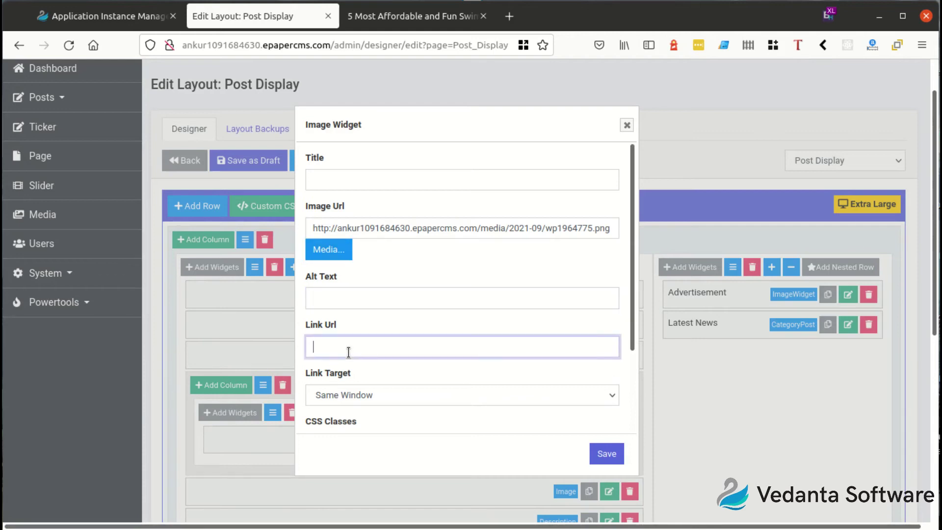
{"action": "scroll", "coordinate": [349, 352], "scroll_direction": "down", "scroll_amount": 2}
{"action": "left_click", "coordinate": [392, 349]}
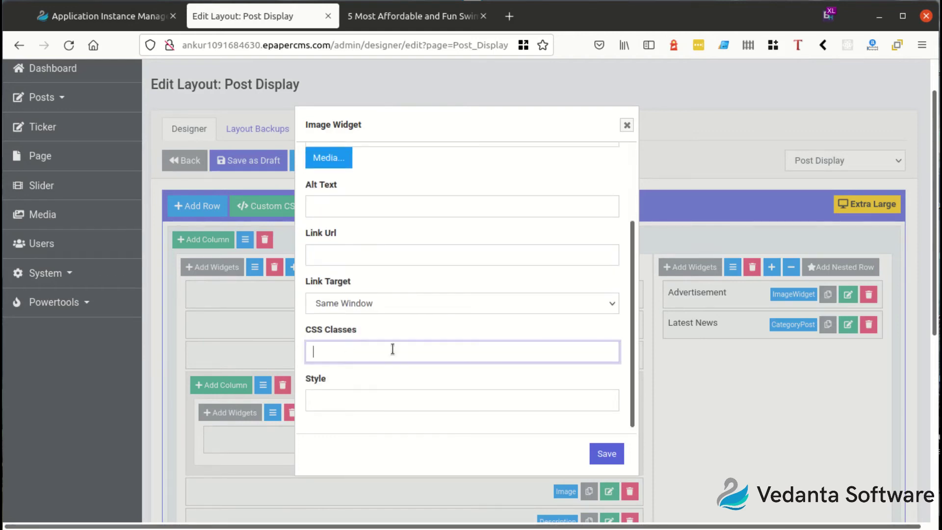
{"action": "left_click", "coordinate": [625, 126]}
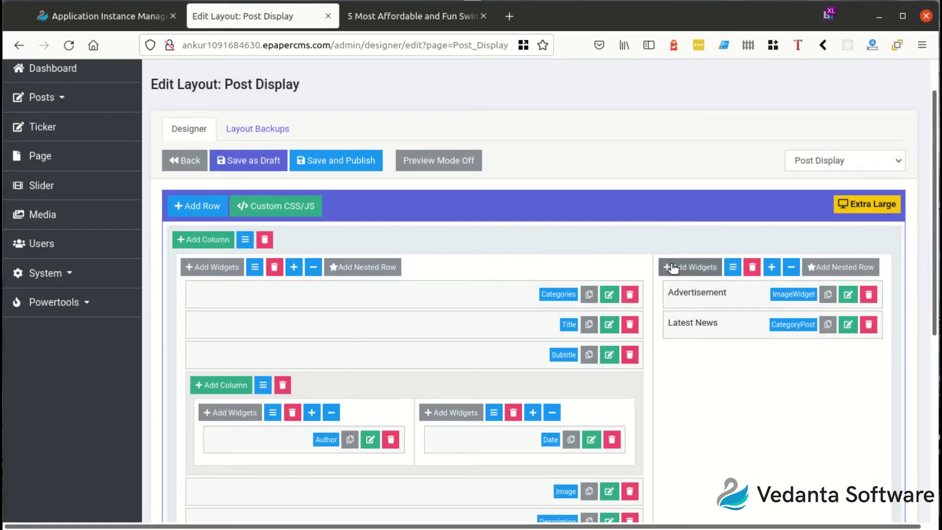
- Open the slideshow manager in a separate tab and create a slideshow named Ad Slide
{"action": "scroll", "coordinate": [92, 205], "scroll_direction": "up", "scroll_amount": 1}
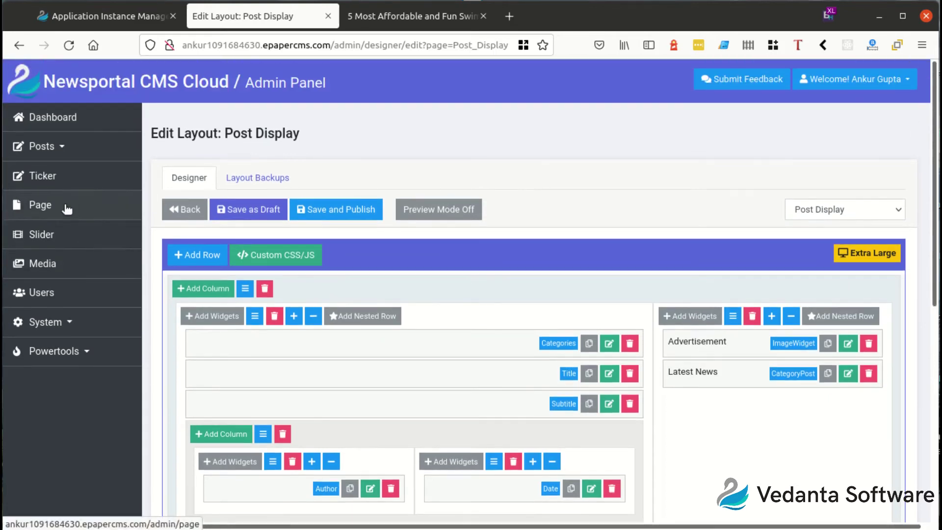
{"action": "right_click", "coordinate": [54, 238]}
{"action": "left_click", "coordinate": [98, 240]}
{"action": "left_click", "coordinate": [403, 16]}
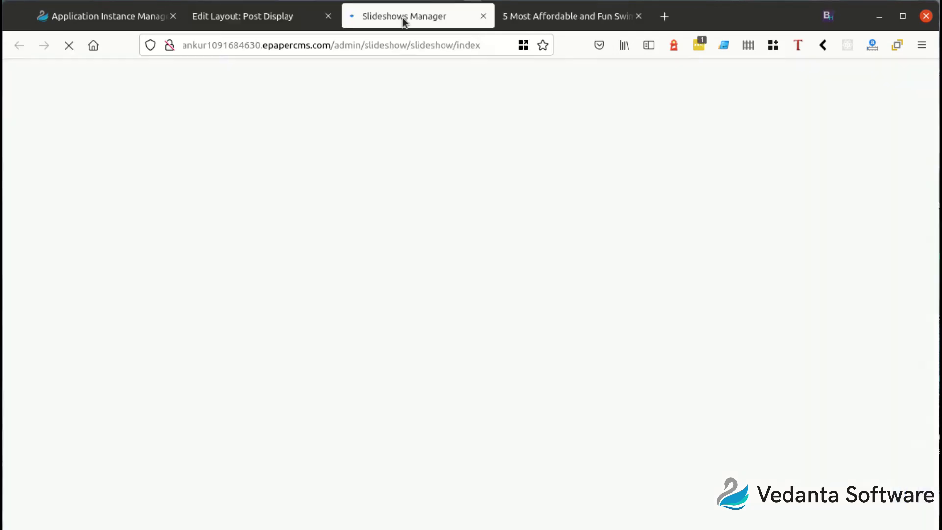
{"action": "left_click", "coordinate": [221, 179]}
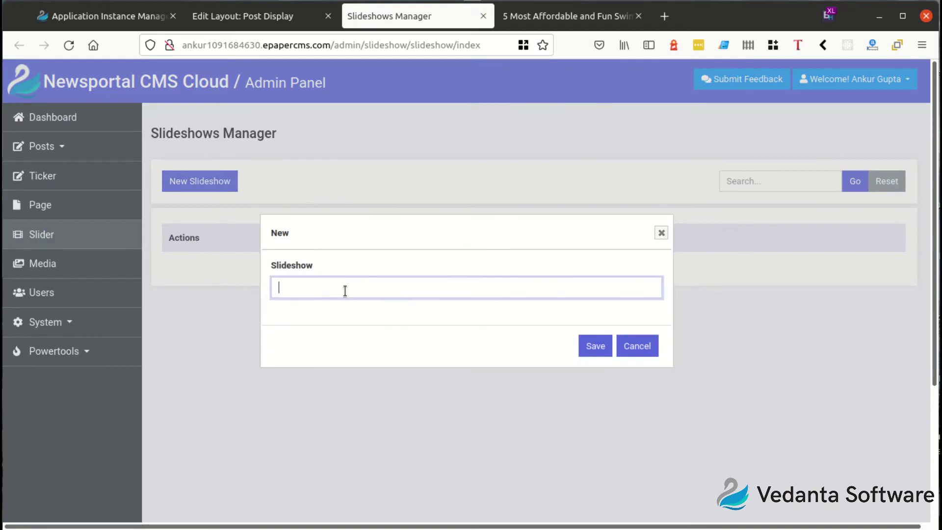
{"action": "type", "text": "Ad Slide"}
{"action": "left_click", "coordinate": [600, 347]}
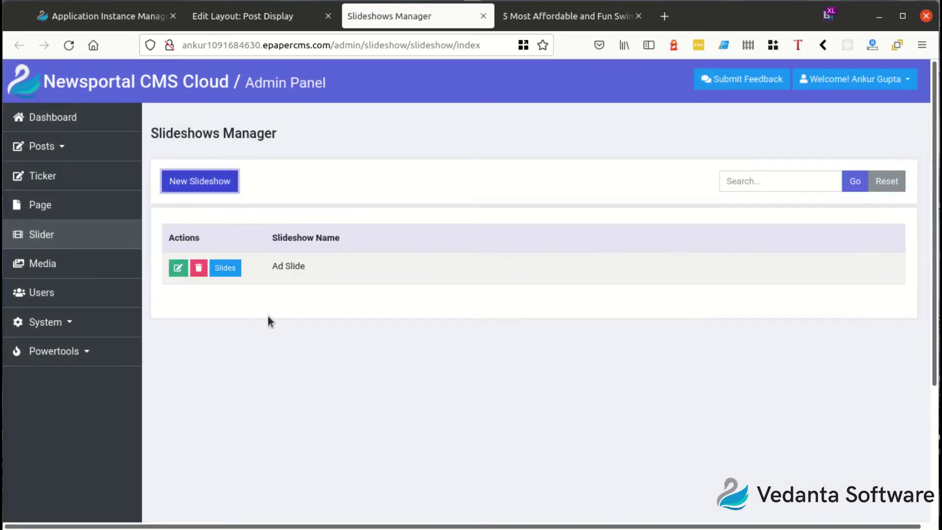
- Add a first slide to Ad Slide using wp1964775.png from the My Wallpapers folder in Pictures
{"action": "left_click", "coordinate": [212, 266]}
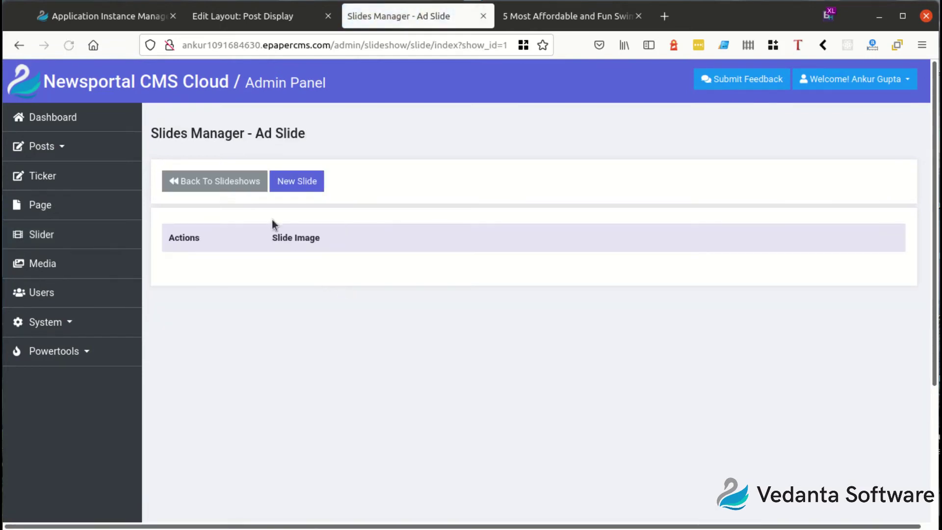
{"action": "left_click", "coordinate": [292, 179]}
{"action": "left_click", "coordinate": [352, 272]}
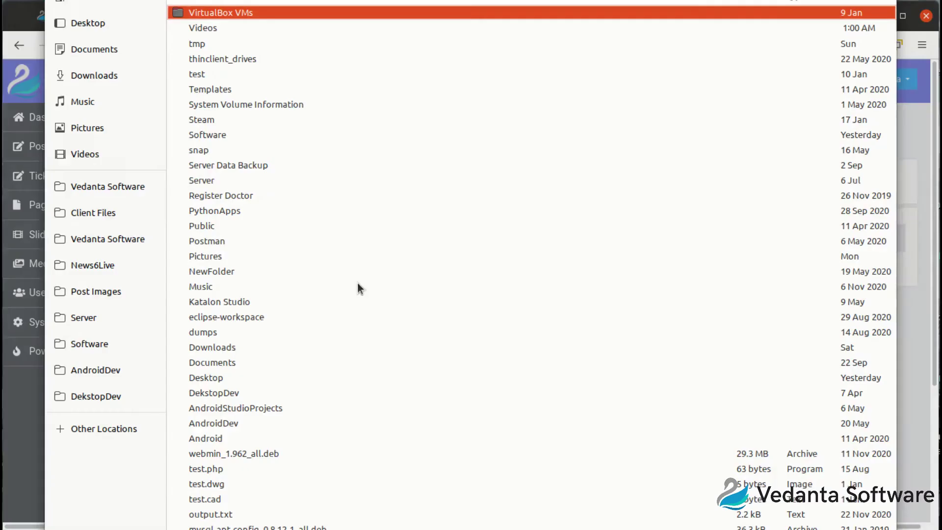
{"action": "left_click", "coordinate": [135, 124]}
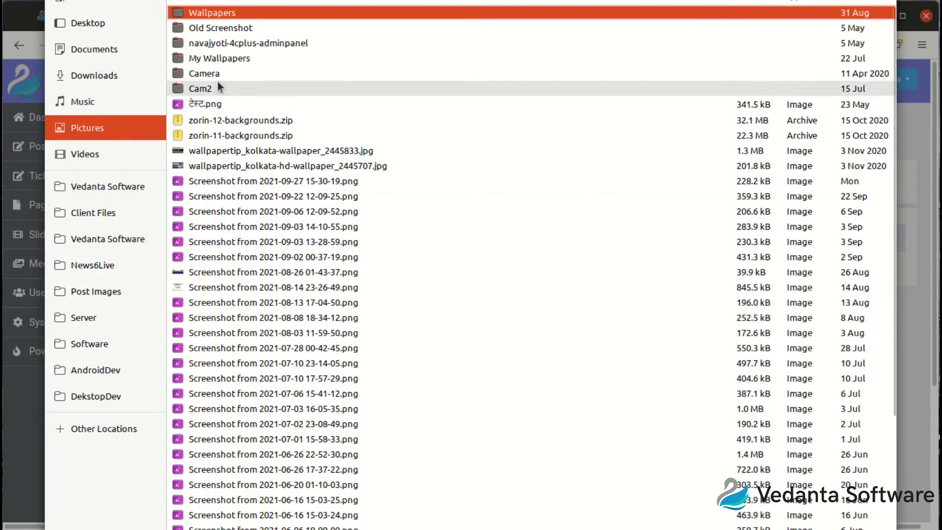
{"action": "double_click", "coordinate": [217, 57]}
{"action": "left_click", "coordinate": [644, 105]}
{"action": "double_click", "coordinate": [644, 105]}
{"action": "left_click", "coordinate": [596, 336]}
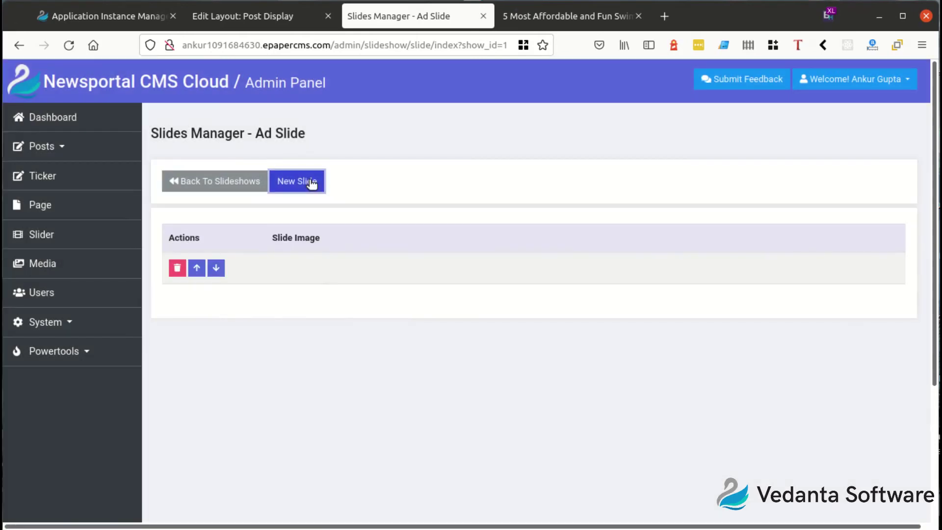
- Add a second slide to Ad Slide using the Ubuntu gel JPG from the My Wallpapers folder in Pictures
{"action": "left_click", "coordinate": [308, 180]}
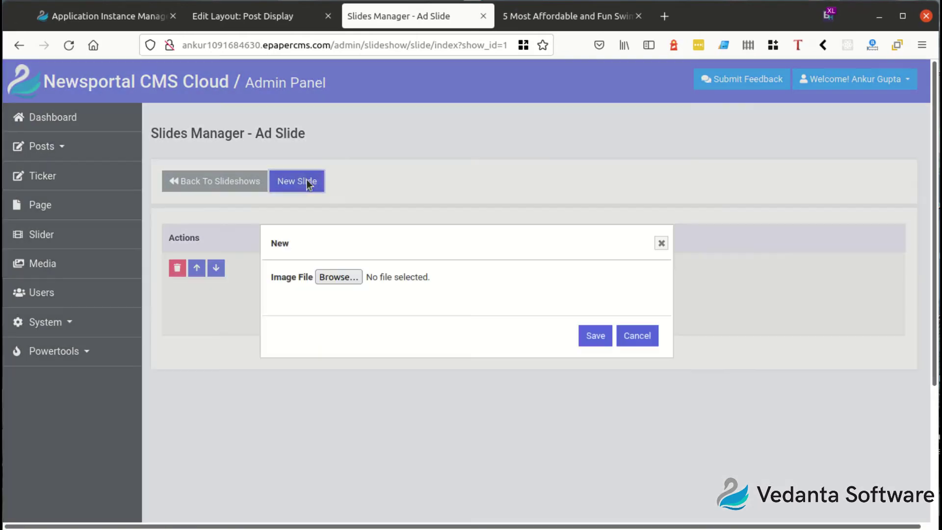
{"action": "left_click", "coordinate": [331, 276]}
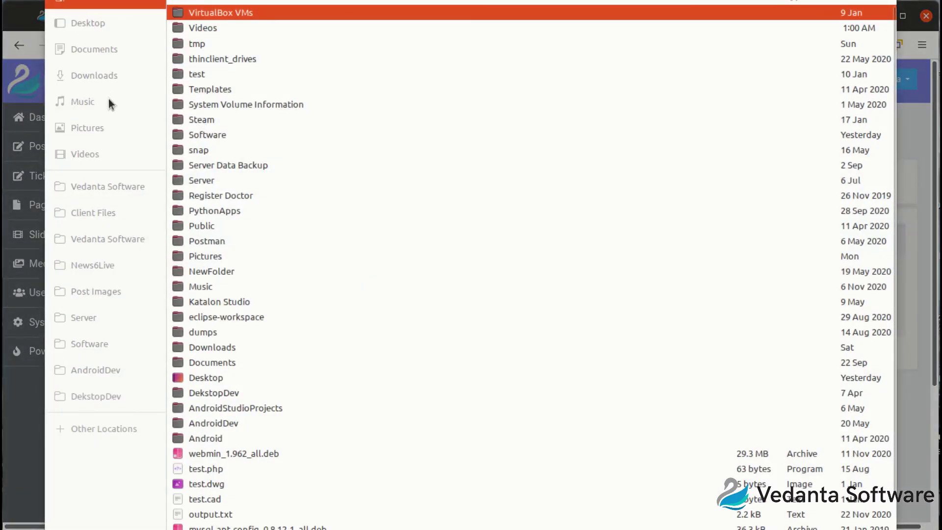
{"action": "left_click", "coordinate": [109, 128]}
{"action": "left_click", "coordinate": [217, 58]}
{"action": "double_click", "coordinate": [217, 58]}
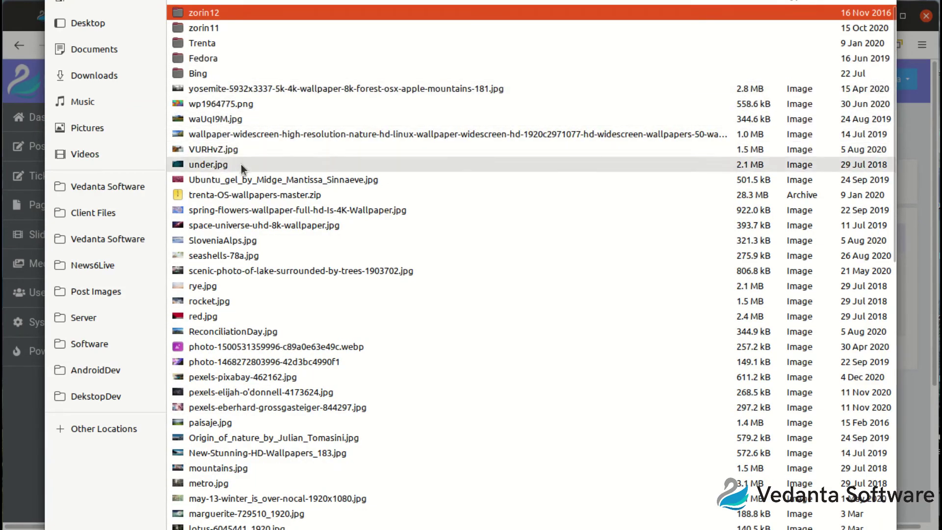
{"action": "double_click", "coordinate": [264, 178]}
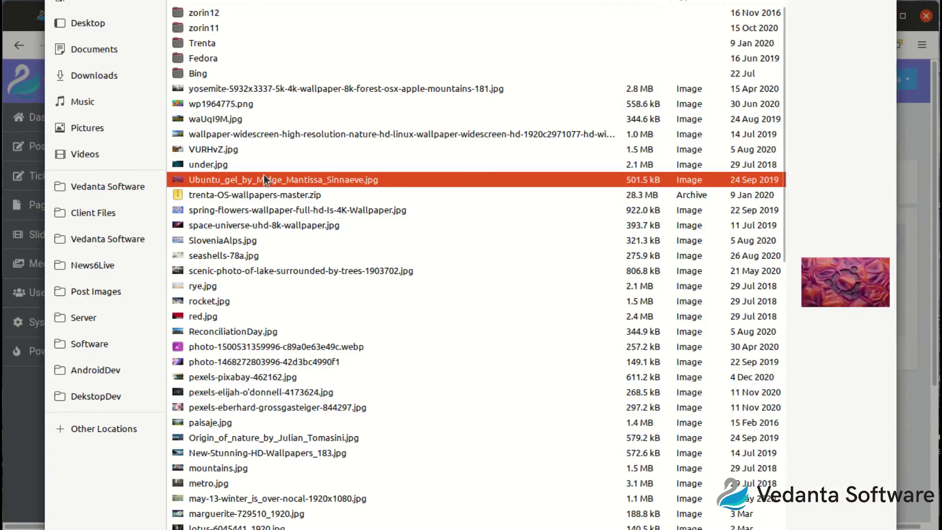
{"action": "left_click", "coordinate": [596, 334]}
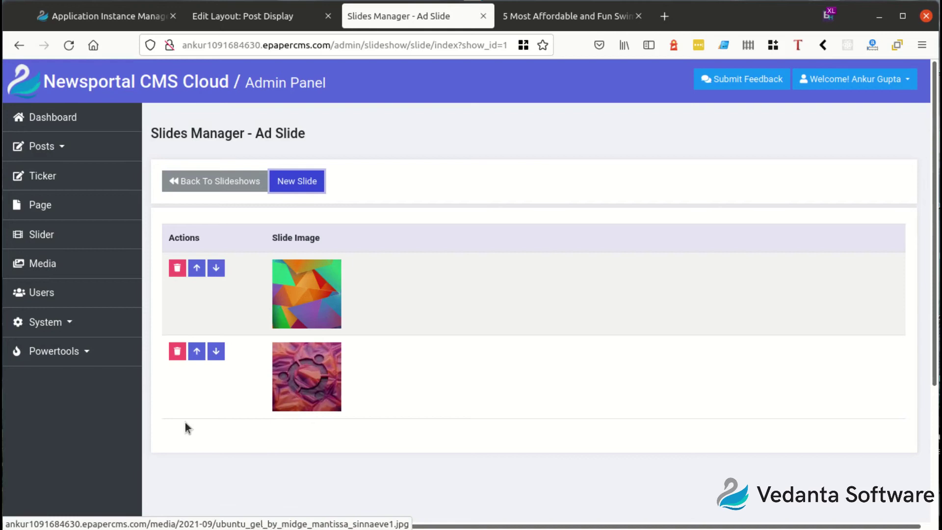
- Close the old layout editor tab and reopen the Post Display layout from the Page Designer
{"action": "left_click", "coordinate": [76, 330]}
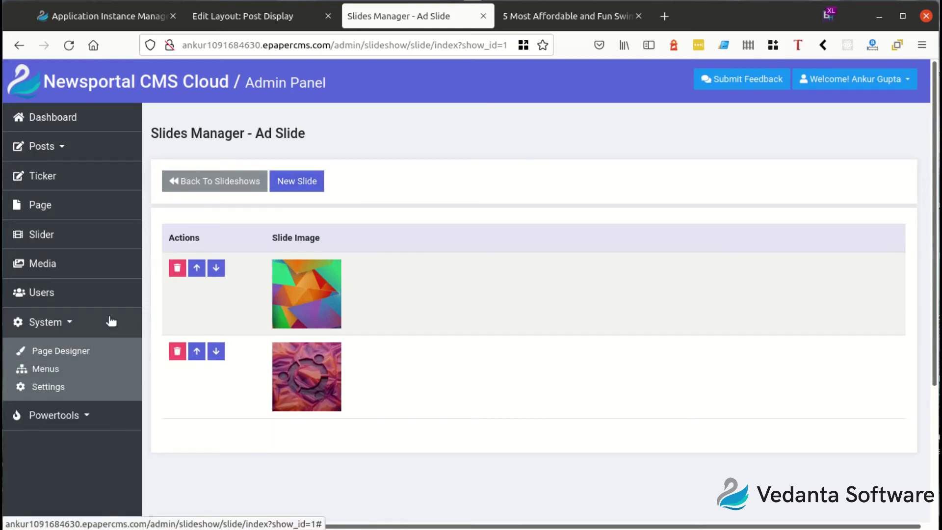
{"action": "left_click", "coordinate": [108, 352]}
{"action": "left_click", "coordinate": [328, 17]}
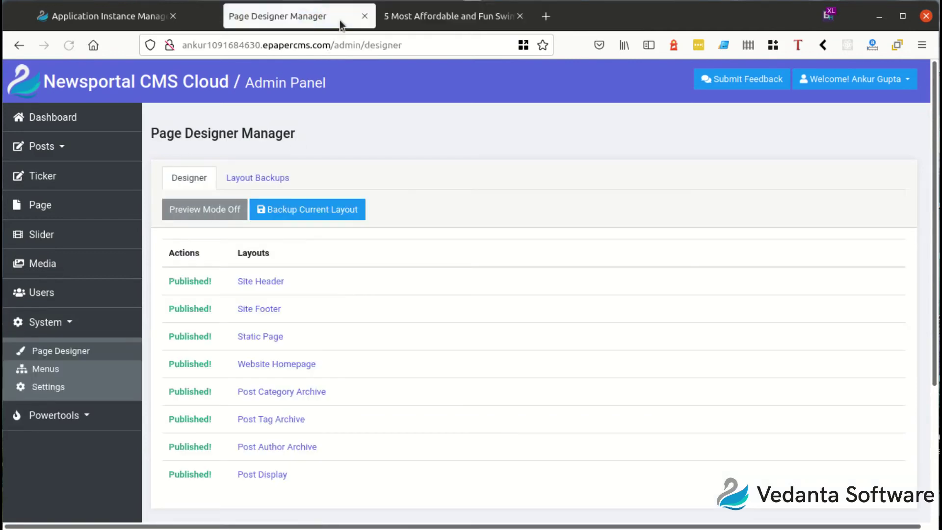
{"action": "left_click", "coordinate": [270, 476]}
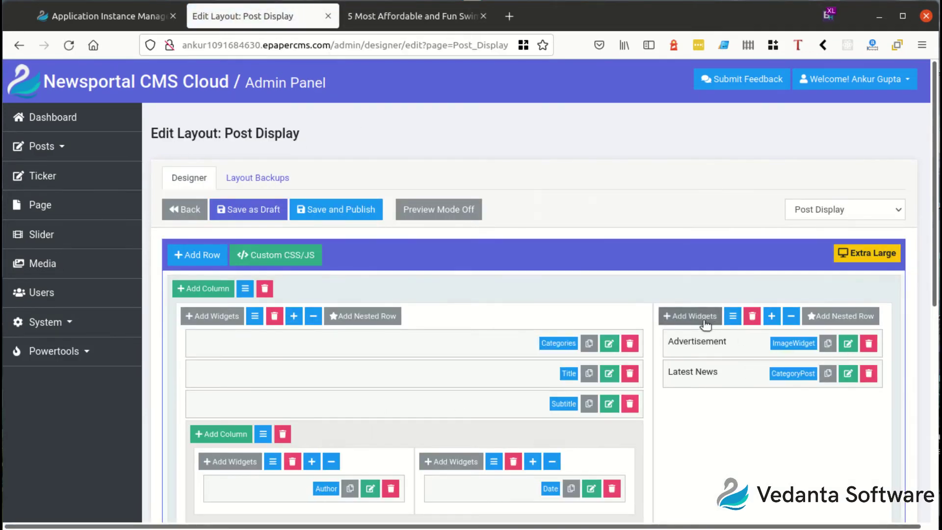
- Add a Slideshow widget for Ad Slide to the second column of Post Display and place it above the Advertisement widget
{"action": "left_click", "coordinate": [691, 316]}
{"action": "left_click", "coordinate": [425, 290]}
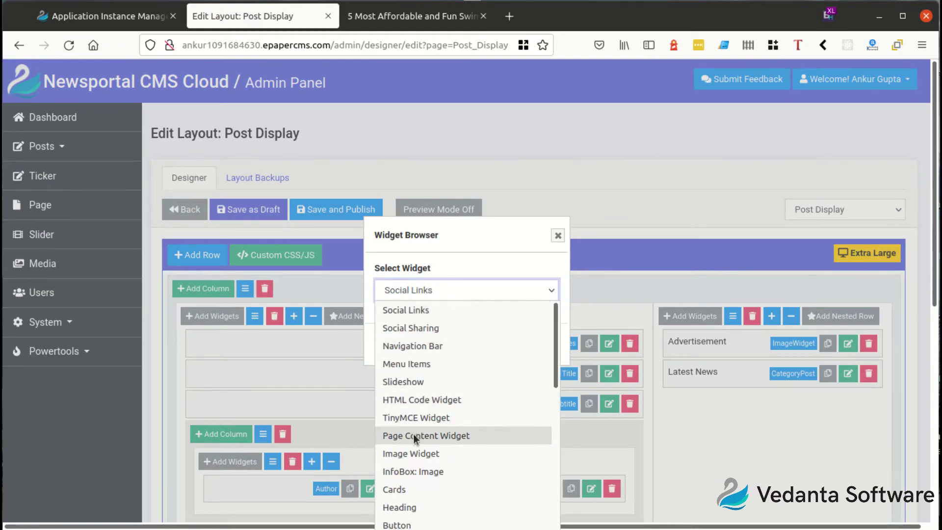
{"action": "scroll", "coordinate": [410, 459], "scroll_direction": "down", "scroll_amount": 4}
{"action": "scroll", "coordinate": [411, 458], "scroll_direction": "up", "scroll_amount": 2}
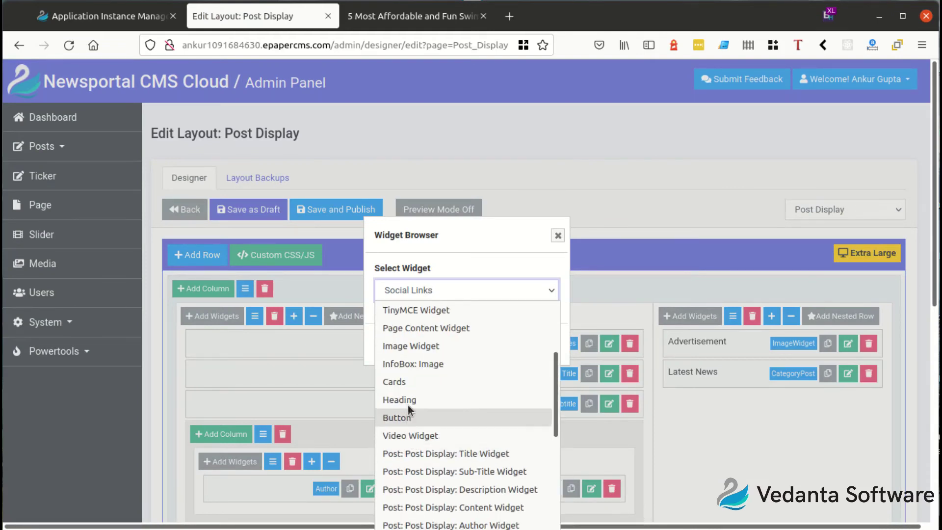
{"action": "scroll", "coordinate": [407, 398], "scroll_direction": "down", "scroll_amount": 6}
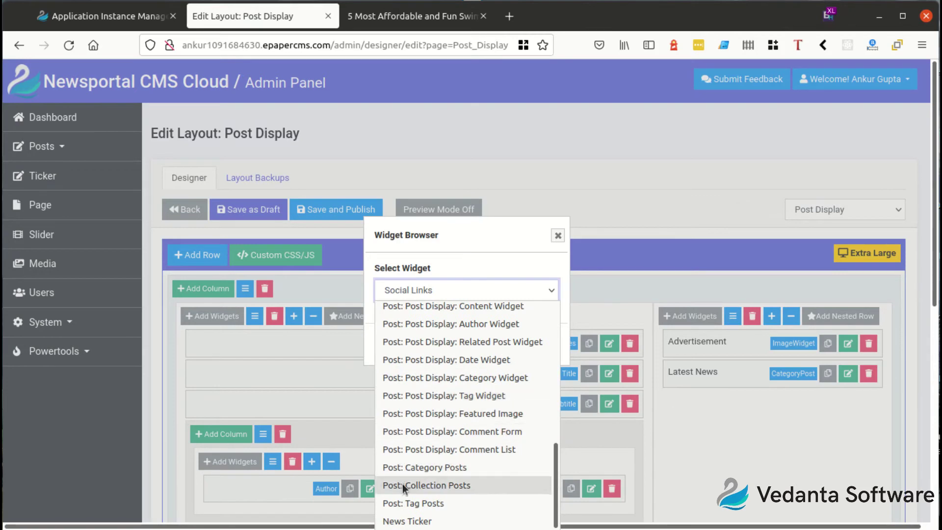
{"action": "scroll", "coordinate": [402, 457], "scroll_direction": "up", "scroll_amount": 10}
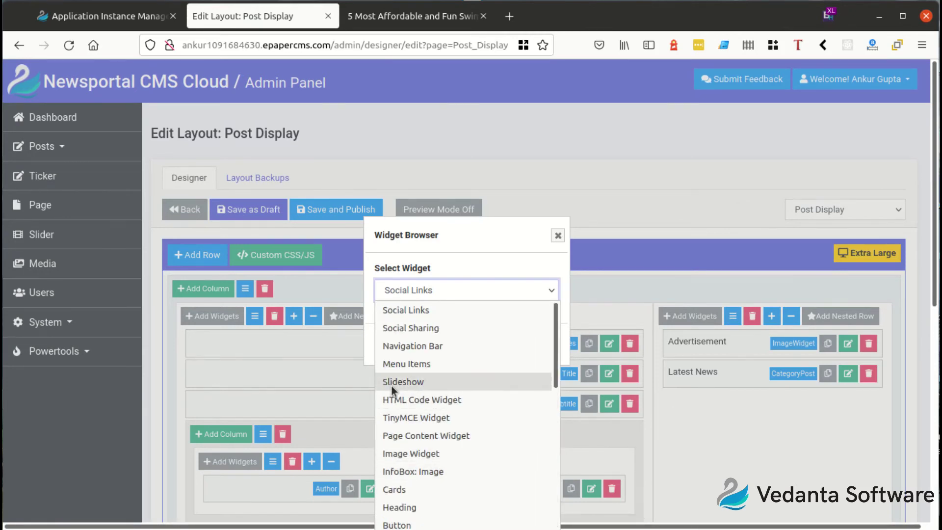
{"action": "left_click", "coordinate": [508, 381]}
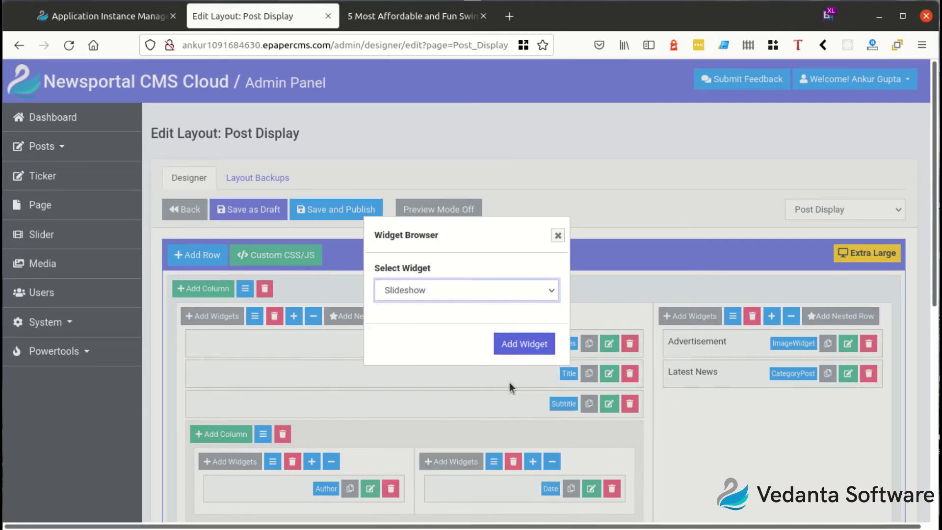
{"action": "left_click", "coordinate": [524, 344]}
{"action": "left_click", "coordinate": [363, 272]}
{"action": "left_click", "coordinate": [355, 282]}
{"action": "left_click", "coordinate": [607, 417]}
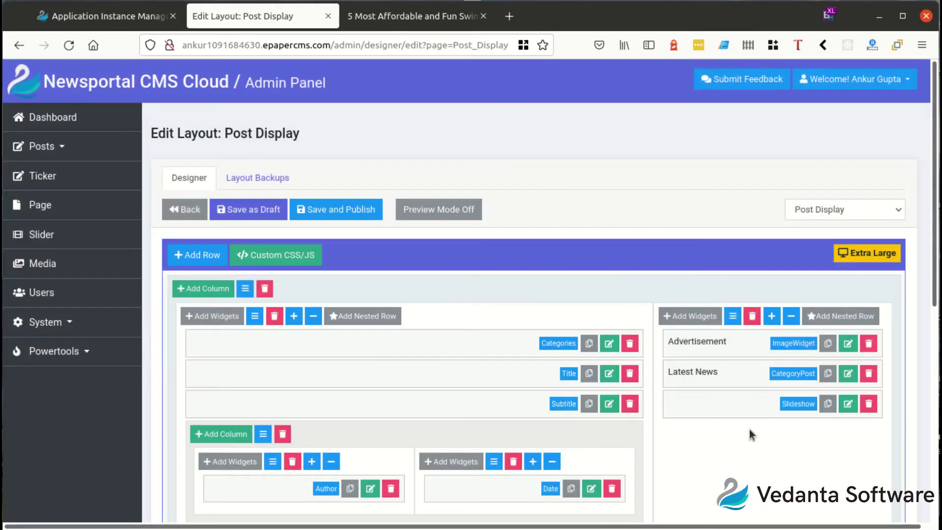
{"action": "left_click_drag", "start_coordinate": [774, 407], "coordinate": [753, 344]}
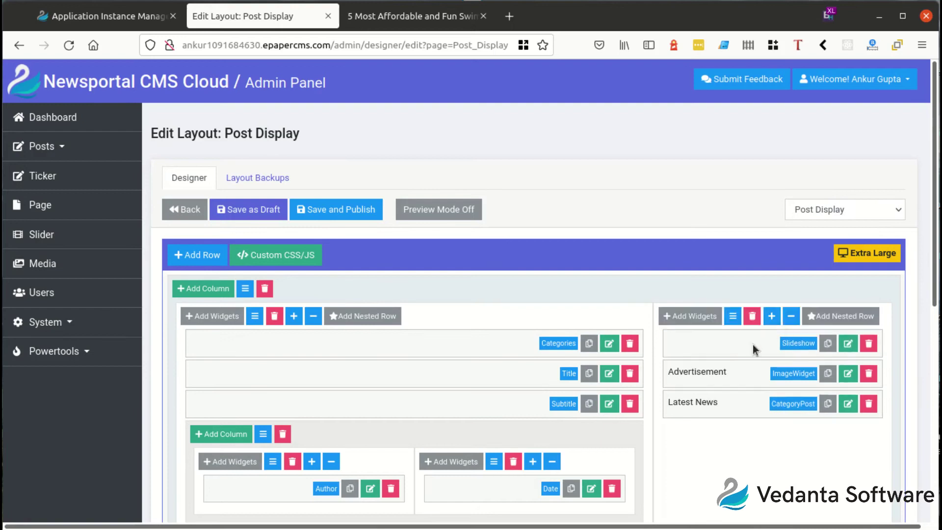
- Save and publish the Post Display layout, and check the sidebar slideshow on the reloaded live swimsuits article
{"action": "left_click", "coordinate": [338, 206]}
{"action": "left_click", "coordinate": [389, 14]}
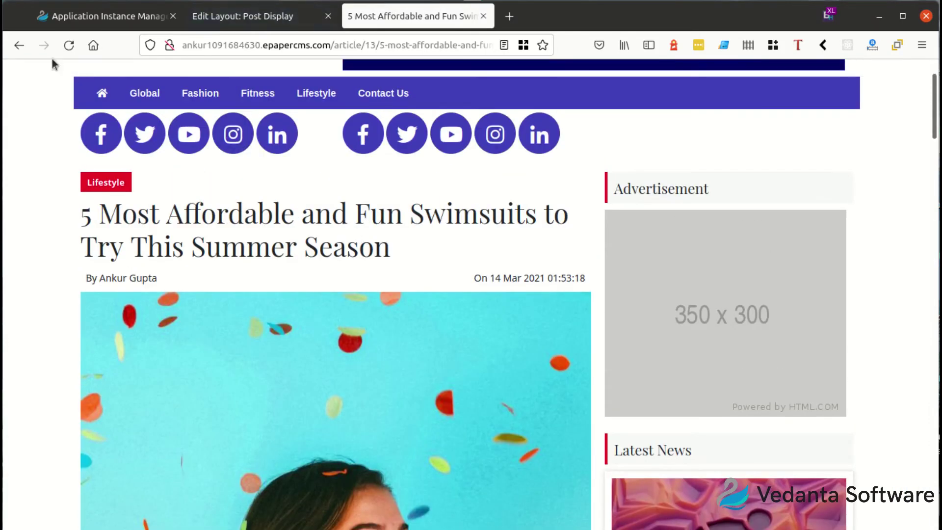
{"action": "left_click", "coordinate": [69, 45]}
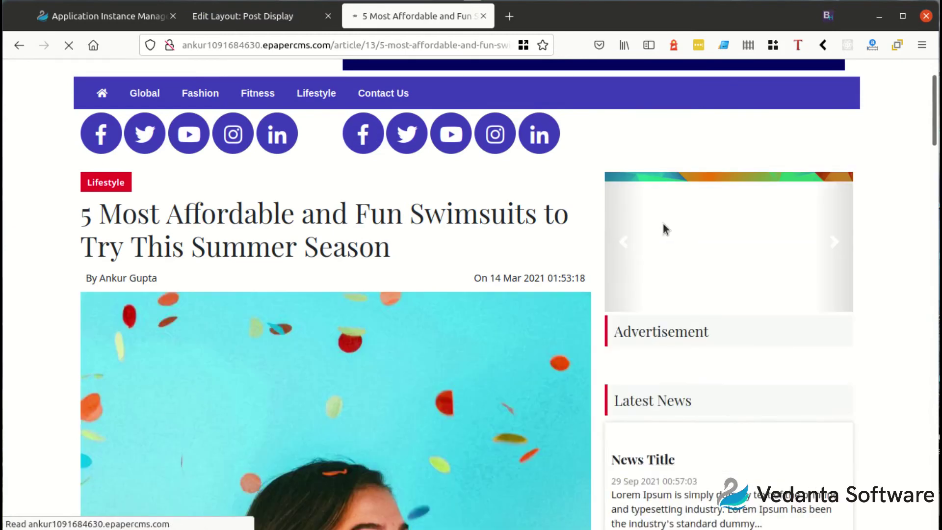
{"action": "left_click", "coordinate": [625, 242]}
{"action": "left_click", "coordinate": [630, 249]}
{"action": "left_click", "coordinate": [628, 247]}
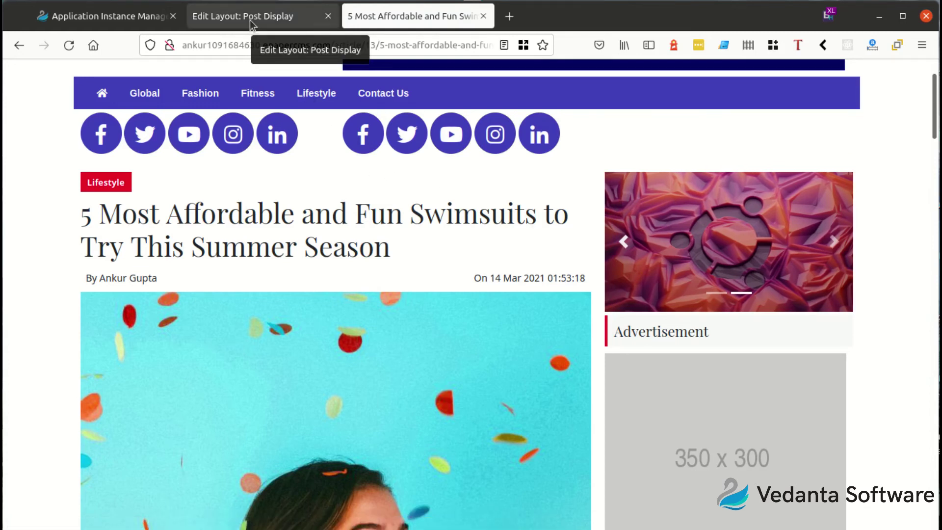
- Delete the last row with the two social widgets from the Site Header layout, and save and publish it
{"action": "left_click", "coordinate": [287, 22]}
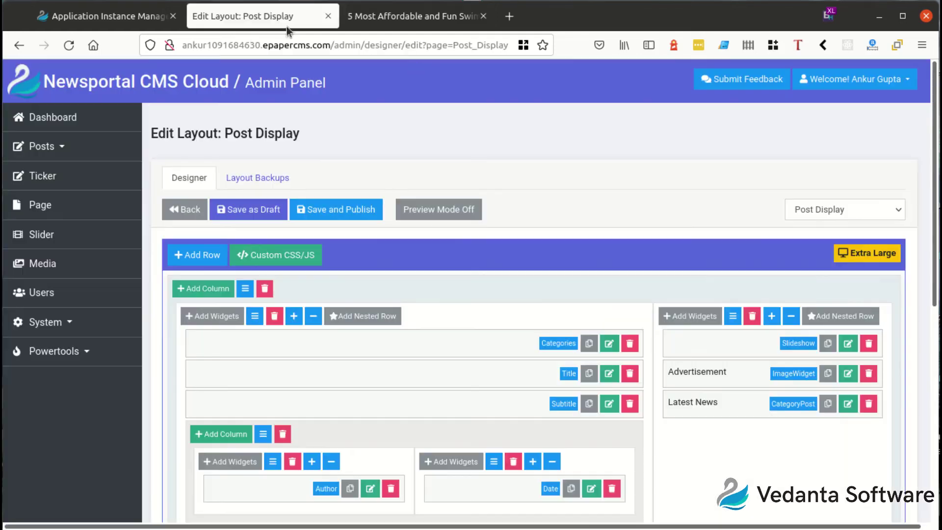
{"action": "left_click", "coordinate": [849, 209]}
{"action": "left_click", "coordinate": [843, 234]}
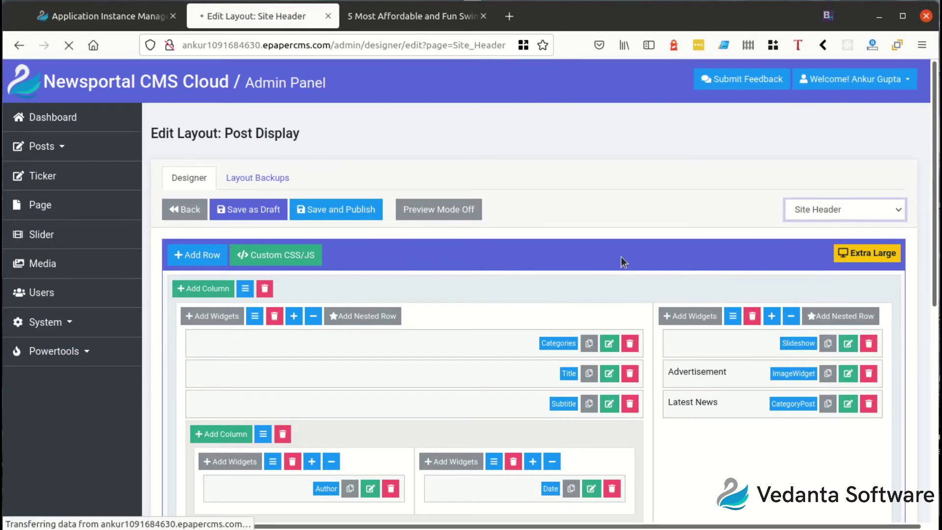
{"action": "scroll", "coordinate": [527, 369], "scroll_direction": "down", "scroll_amount": 5}
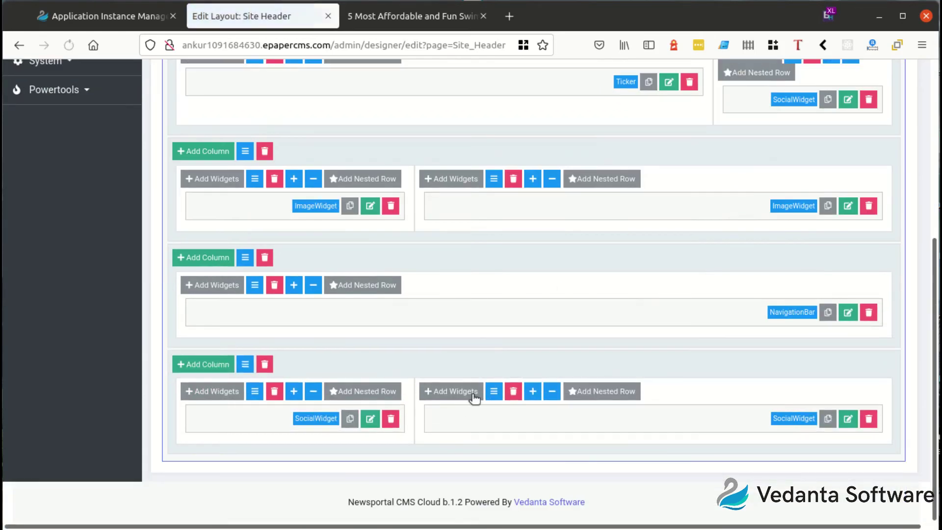
{"action": "left_click", "coordinate": [264, 364]}
{"action": "scroll", "coordinate": [270, 427], "scroll_direction": "up", "scroll_amount": 4}
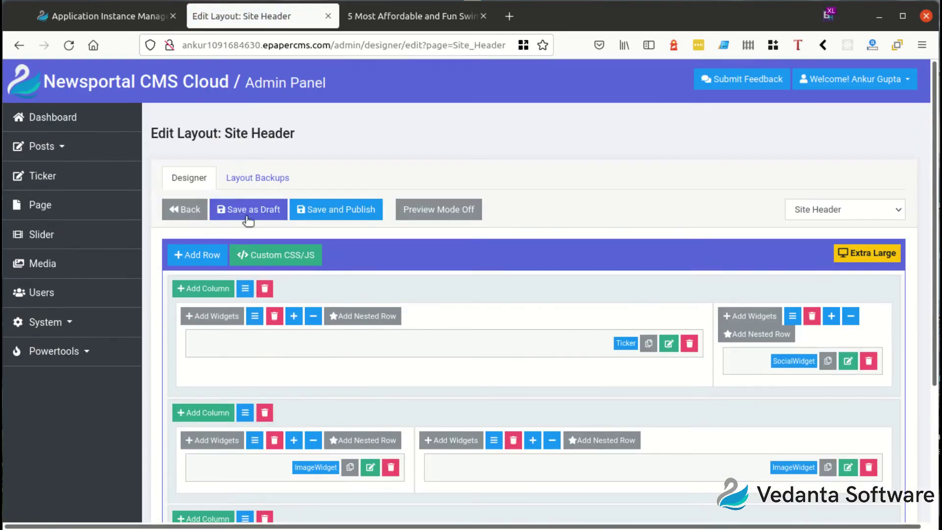
{"action": "left_click", "coordinate": [309, 215]}
- Examine the Basic Settings, including the code fields before the closing HEAD and BODY tags, and return to the Page Designer
{"action": "left_click", "coordinate": [107, 333]}
{"action": "left_click", "coordinate": [84, 391]}
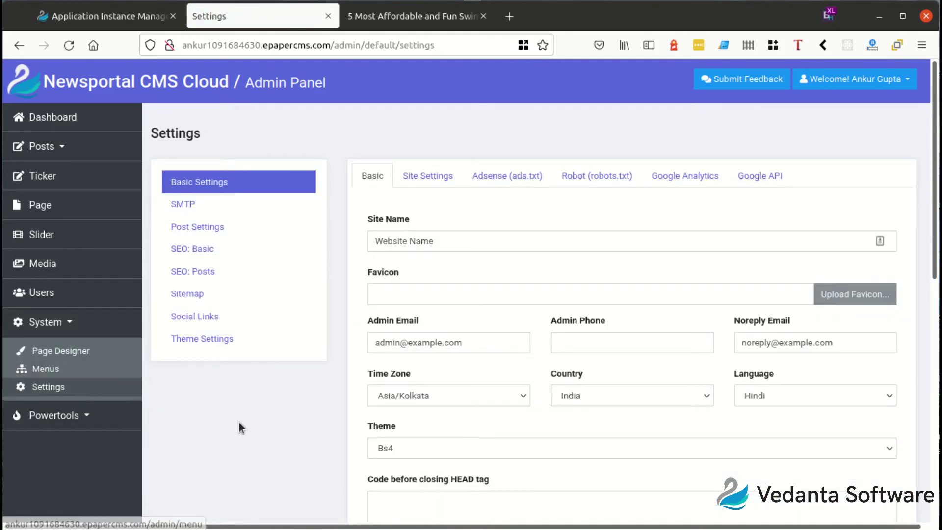
{"action": "scroll", "coordinate": [239, 427], "scroll_direction": "down", "scroll_amount": 5}
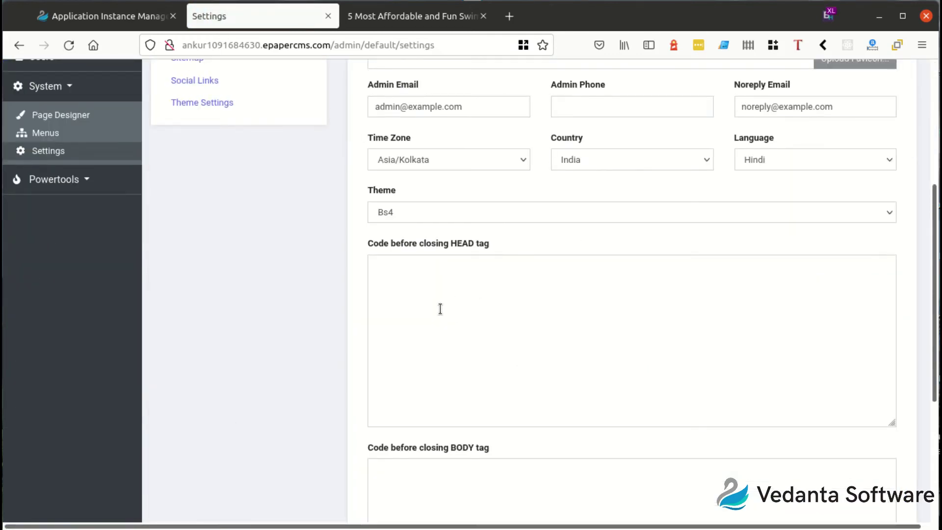
{"action": "left_click_drag", "start_coordinate": [368, 245], "coordinate": [483, 269]}
{"action": "left_click", "coordinate": [476, 283]}
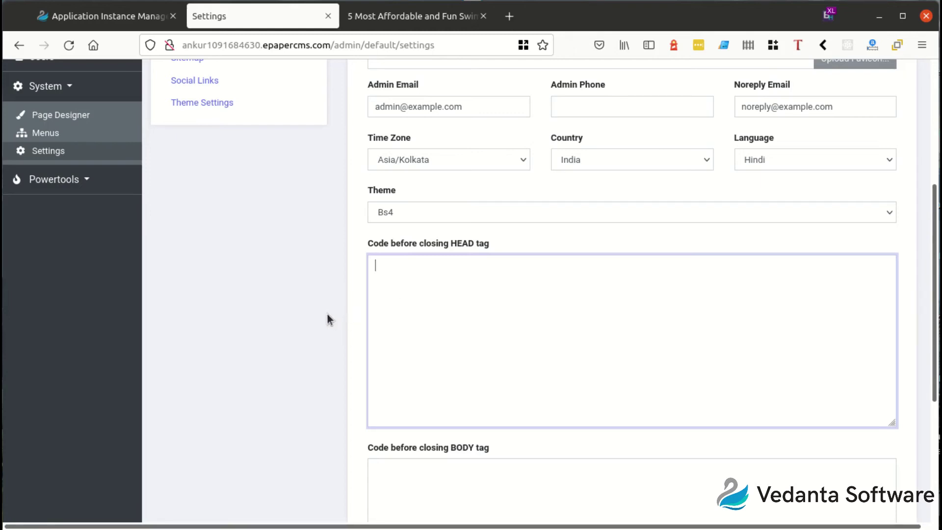
{"action": "scroll", "coordinate": [322, 311], "scroll_direction": "up", "scroll_amount": 3}
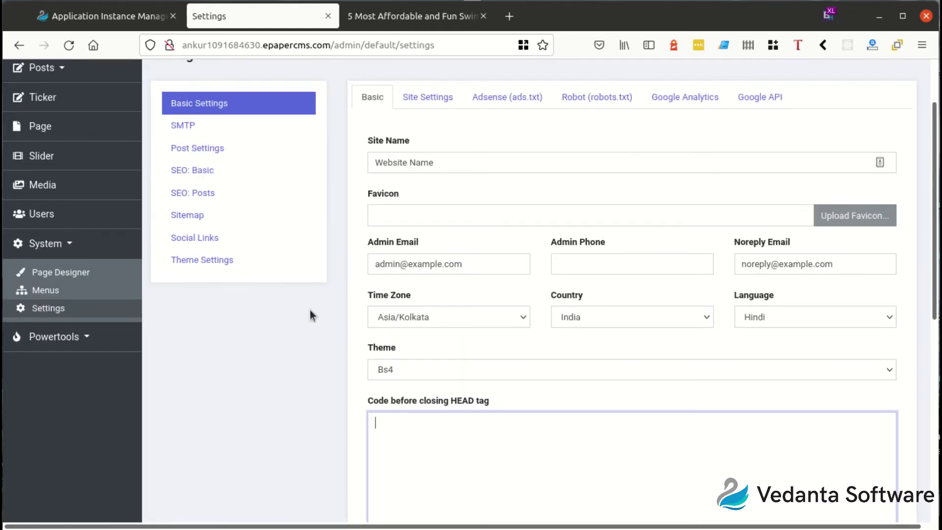
{"action": "left_click", "coordinate": [101, 281]}
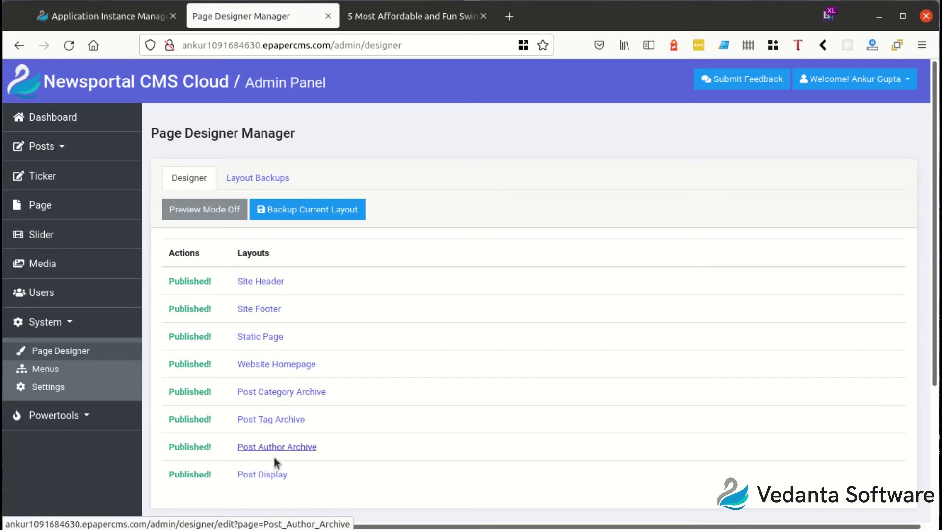
- Move the Slideshow, Advertisement and Latest News column before the main content column in the Post Display layout, and save and publish it
{"action": "left_click", "coordinate": [290, 476]}
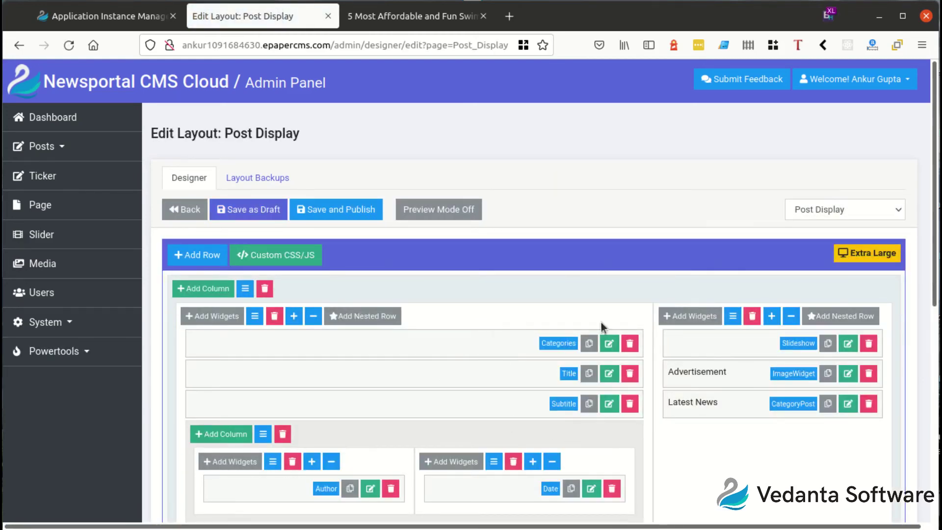
{"action": "scroll", "coordinate": [660, 339], "scroll_direction": "down", "scroll_amount": 3}
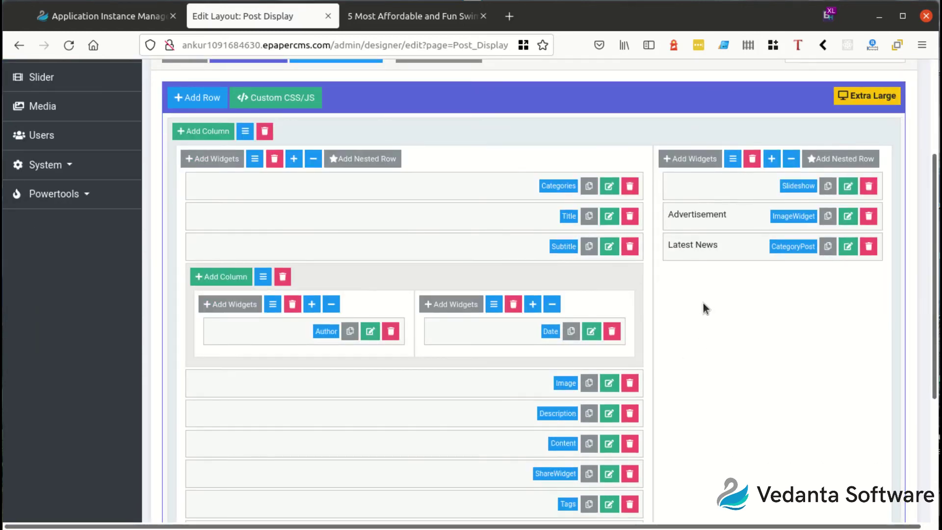
{"action": "left_click_drag", "start_coordinate": [702, 302], "coordinate": [250, 302]}
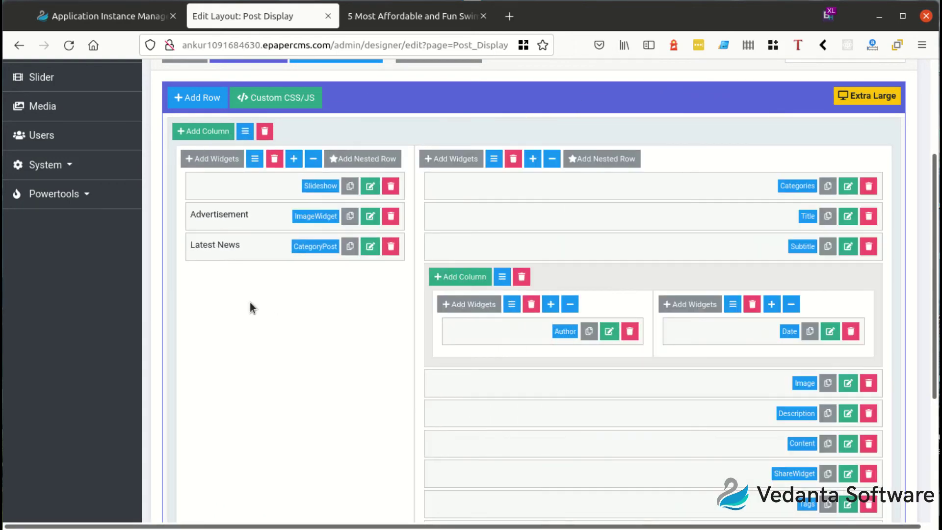
{"action": "scroll", "coordinate": [249, 303], "scroll_direction": "up", "scroll_amount": 4}
{"action": "left_click", "coordinate": [361, 216]}
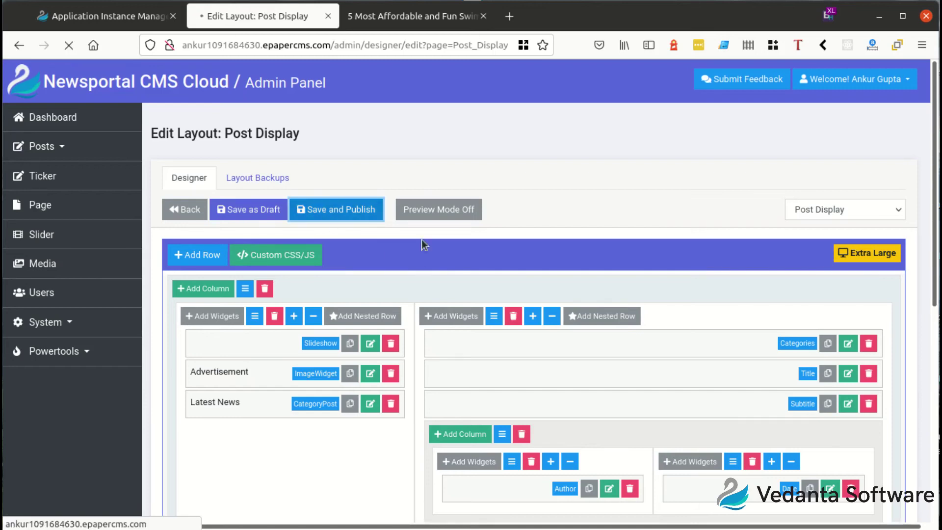
- Check the new column order on the reloaded live swimsuits article, including the sidebar's latest news list
{"action": "left_click", "coordinate": [388, 16]}
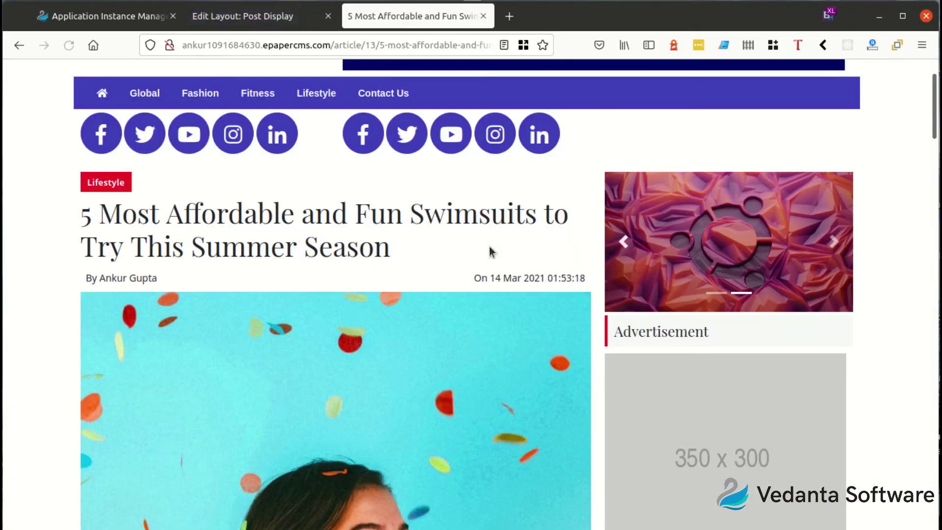
{"action": "left_click", "coordinate": [69, 46]}
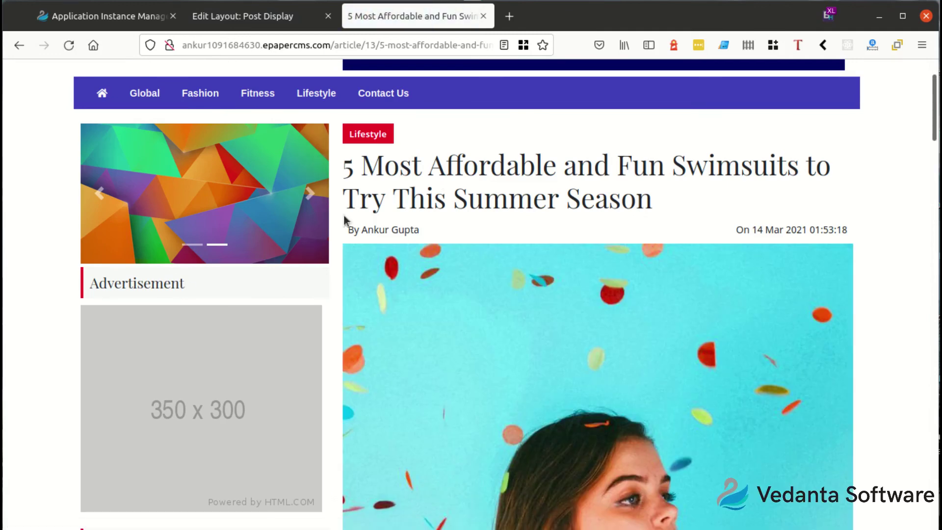
{"action": "scroll", "coordinate": [355, 293], "scroll_direction": "down", "scroll_amount": 12}
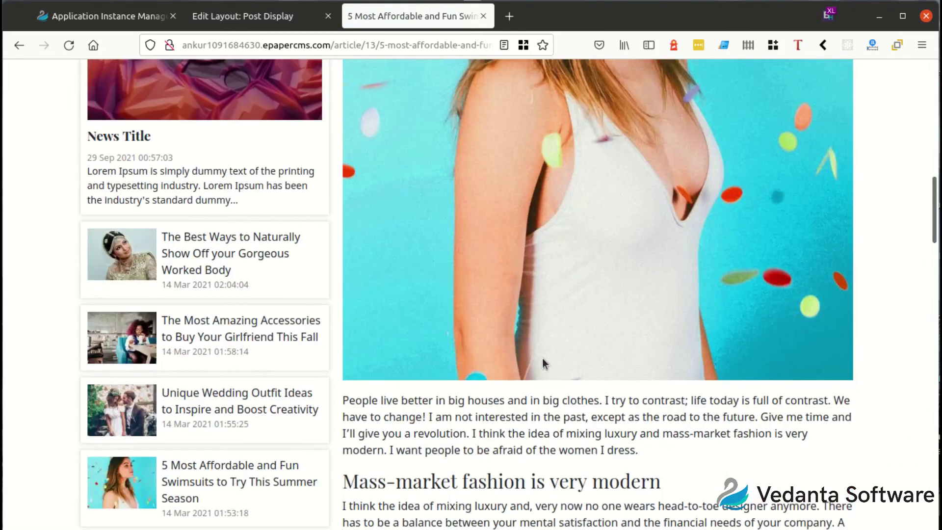
{"action": "scroll", "coordinate": [536, 361], "scroll_direction": "up", "scroll_amount": 15}
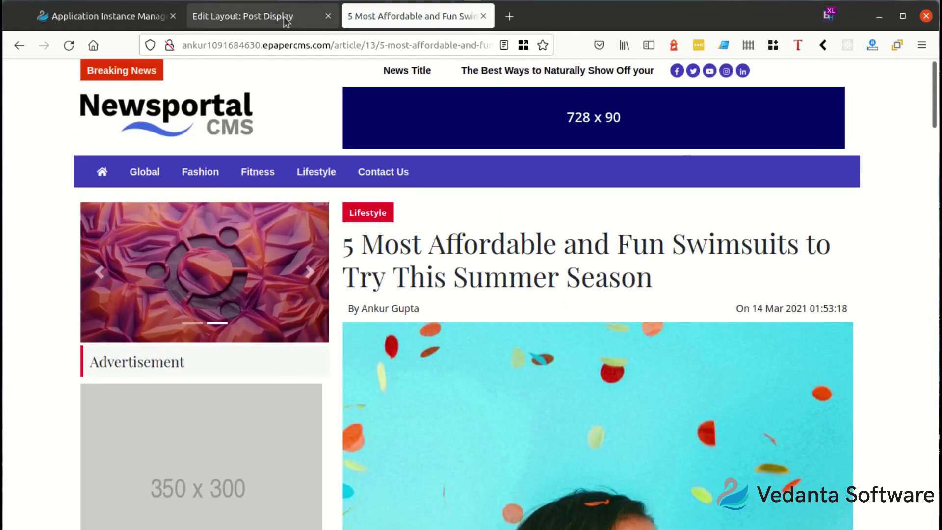
- Open the Fitness category page on the live site and look through its post list and sidebar
{"action": "left_click", "coordinate": [257, 177]}
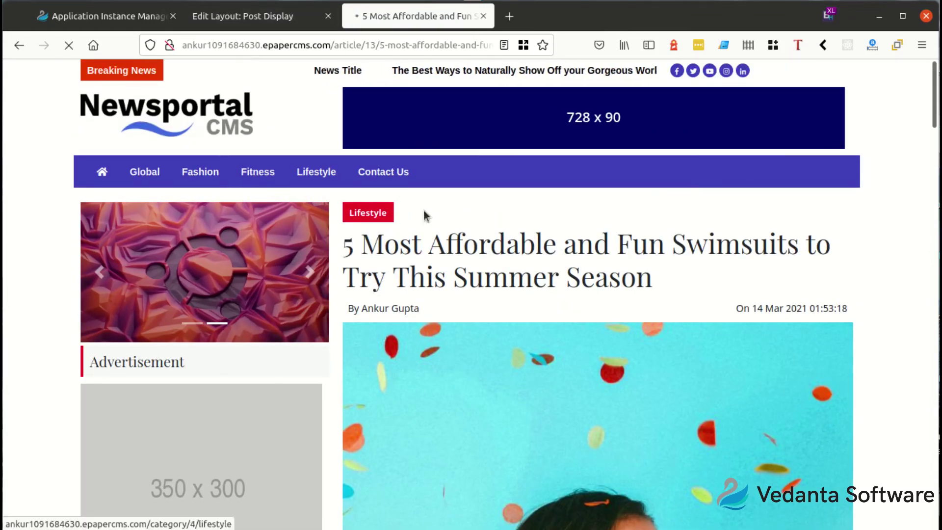
{"action": "scroll", "coordinate": [567, 417], "scroll_direction": "down", "scroll_amount": 10}
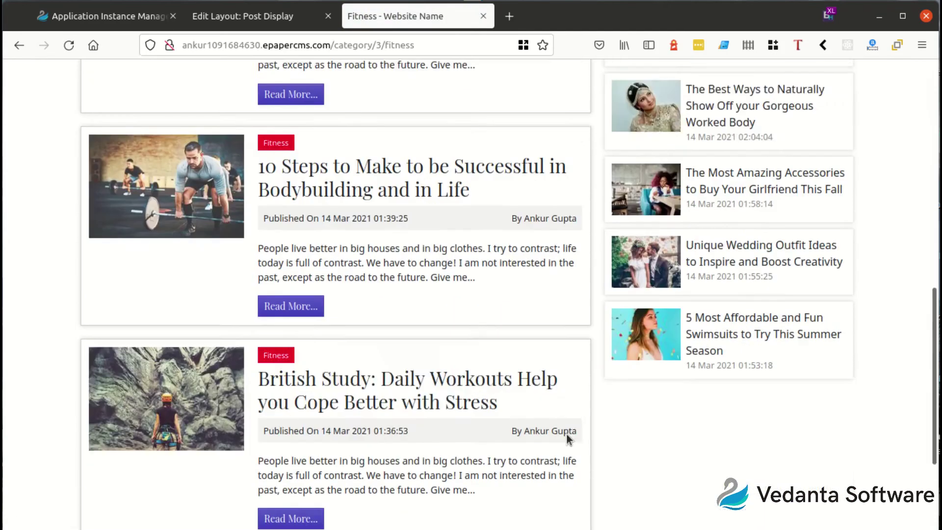
{"action": "scroll", "coordinate": [565, 431], "scroll_direction": "up", "scroll_amount": 10}
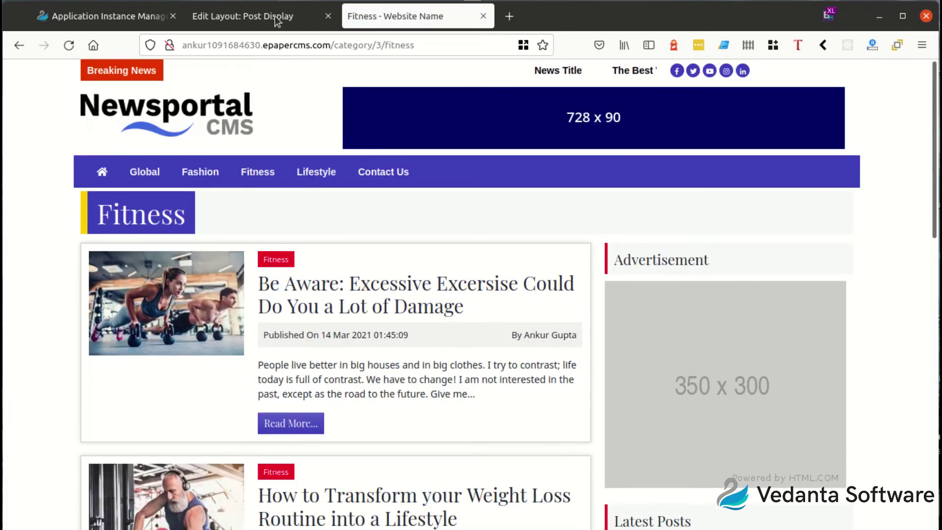
- Move the Advertisement widget below the ArchiveWidget in the Post Category Archive layout, and save and publish it
{"action": "left_click", "coordinate": [275, 17]}
{"action": "left_click", "coordinate": [828, 216]}
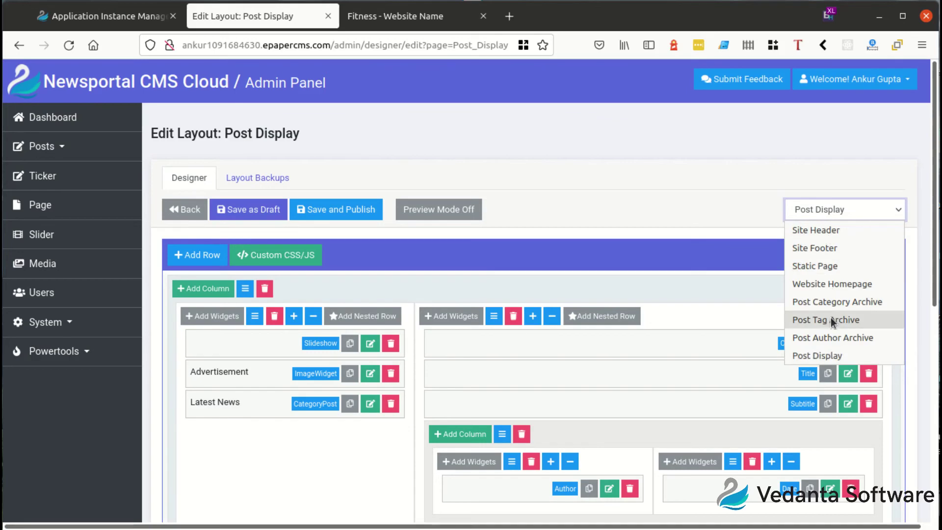
{"action": "left_click", "coordinate": [820, 303]}
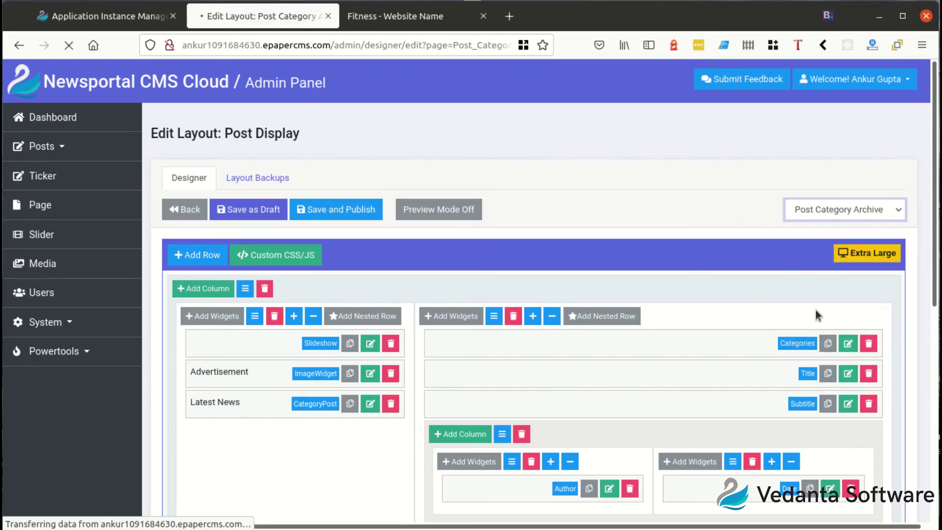
{"action": "scroll", "coordinate": [672, 393], "scroll_direction": "down", "scroll_amount": 3}
{"action": "left_click", "coordinate": [407, 16]}
{"action": "key", "text": "ctrl+shift+Tab"}
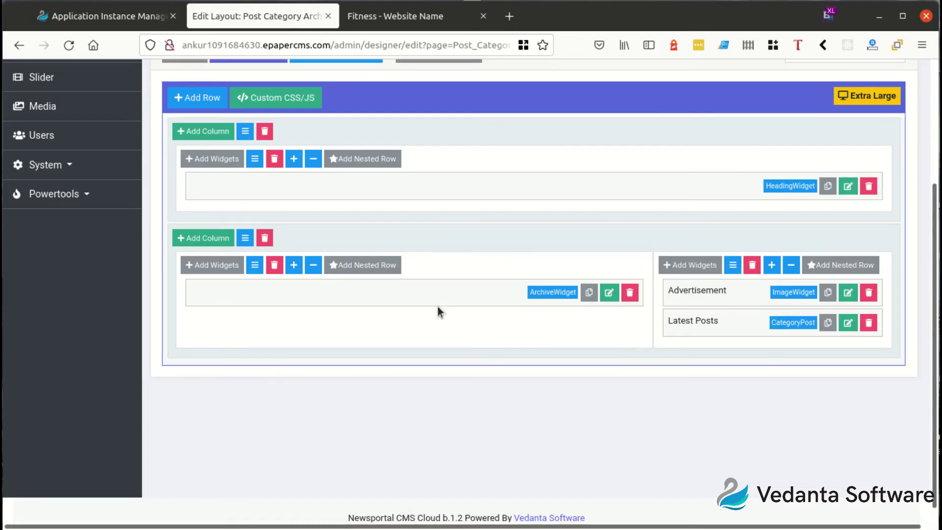
{"action": "left_click_drag", "start_coordinate": [704, 295], "coordinate": [457, 316]}
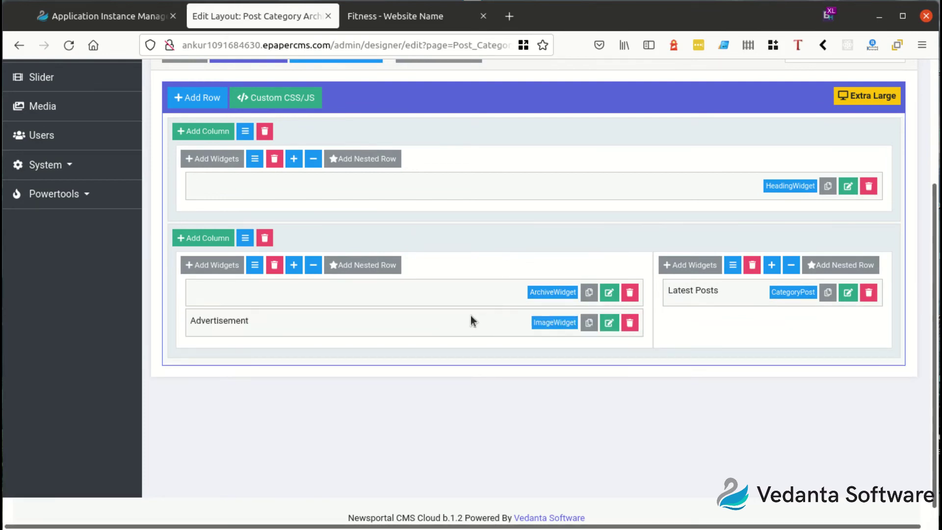
{"action": "scroll", "coordinate": [470, 316], "scroll_direction": "up", "scroll_amount": 5}
{"action": "left_click", "coordinate": [328, 209]}
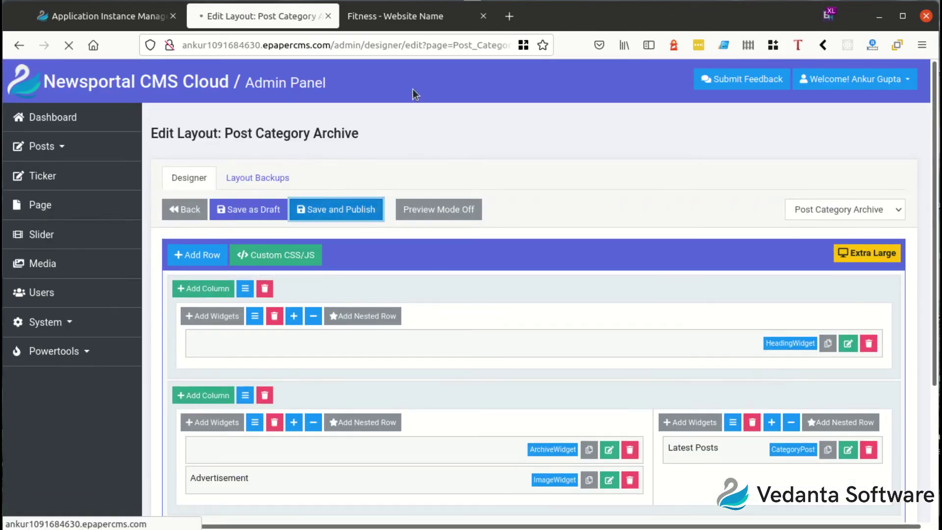
- Reload the live Fitness category page and check the advertisement's placement below the post list
{"action": "left_click", "coordinate": [374, 20]}
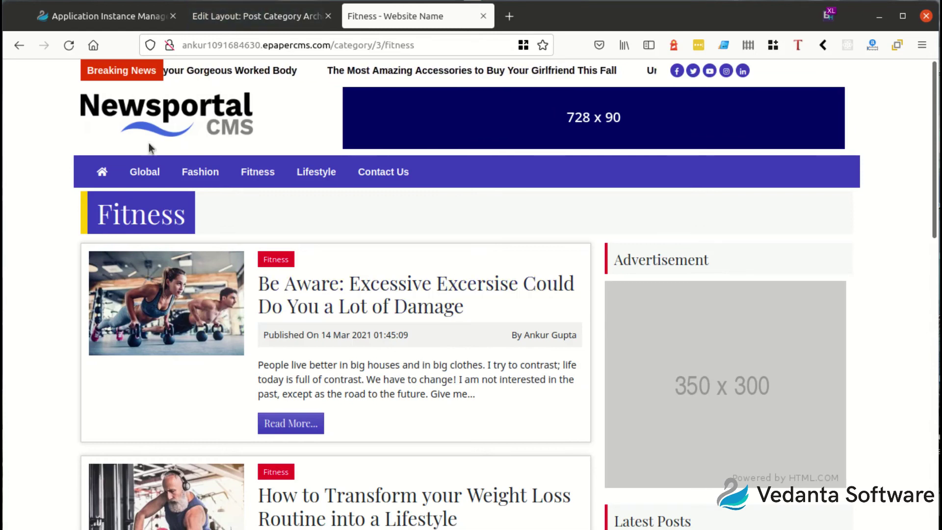
{"action": "left_click", "coordinate": [69, 46]}
{"action": "scroll", "coordinate": [238, 324], "scroll_direction": "down", "scroll_amount": 8}
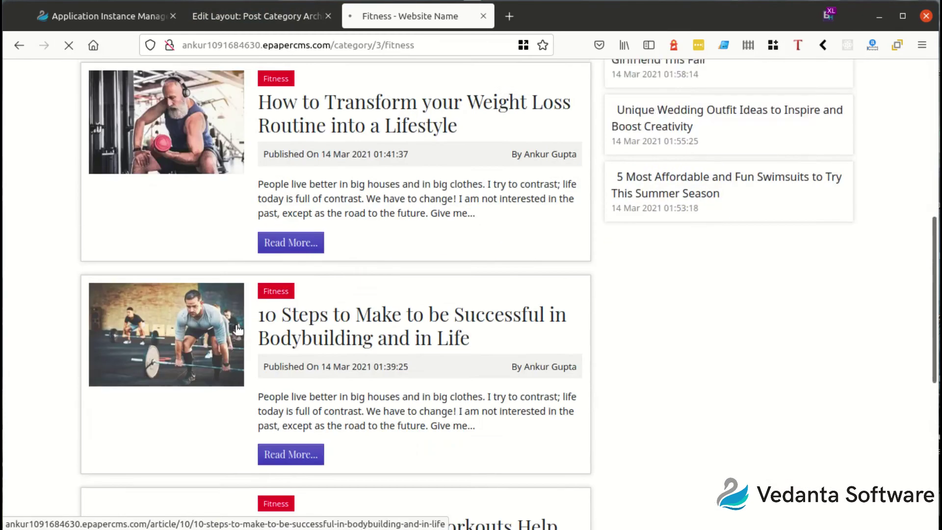
{"action": "scroll", "coordinate": [239, 325], "scroll_direction": "down", "scroll_amount": 10}
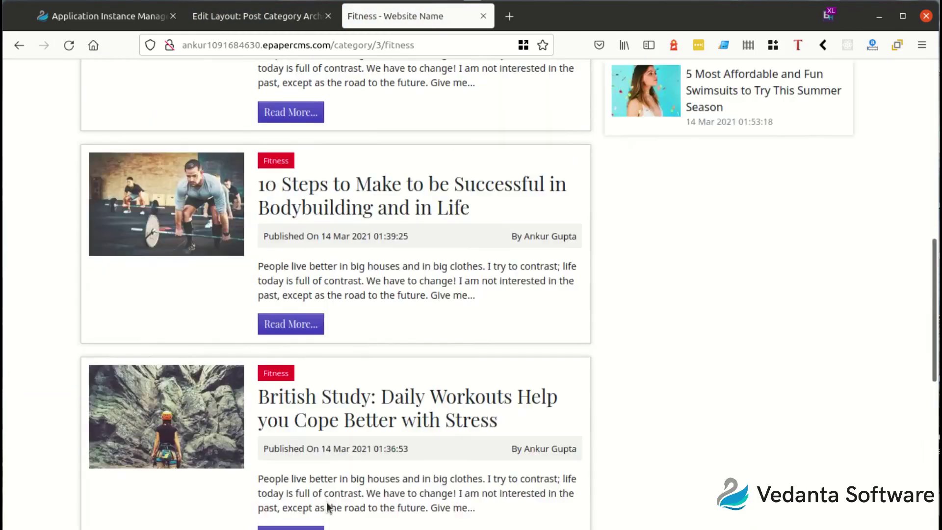
{"action": "scroll", "coordinate": [682, 338], "scroll_direction": "down", "scroll_amount": 16}
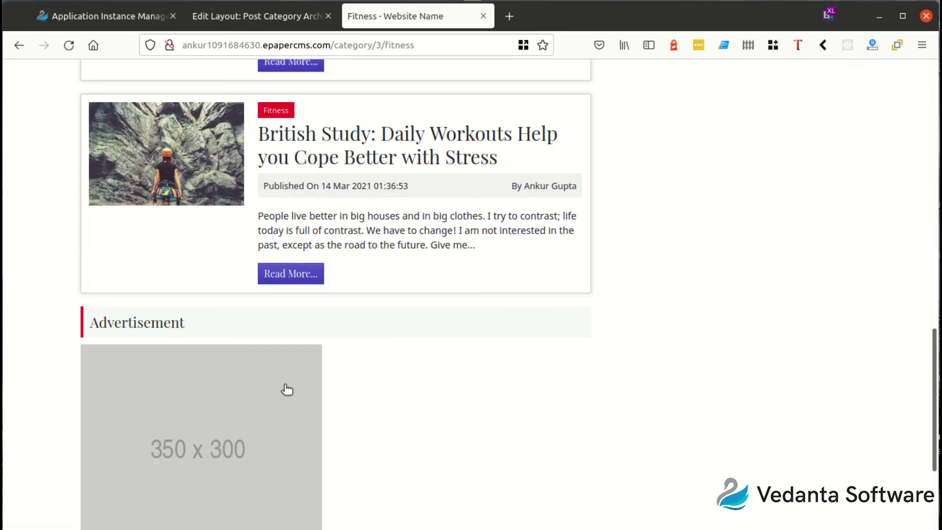
{"action": "scroll", "coordinate": [289, 383], "scroll_direction": "up", "scroll_amount": 15}
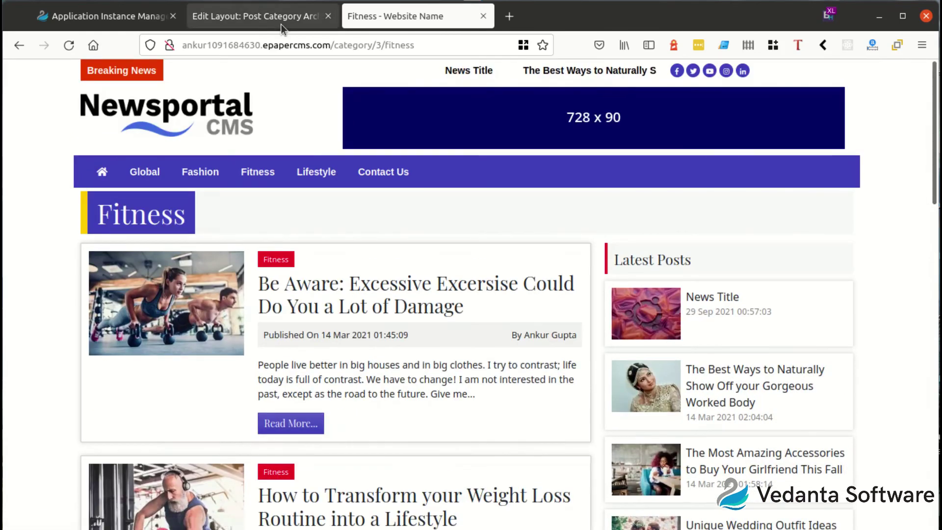
- Delete the Advertisement widget from the Post Category Archive layout, and save and publish it
{"action": "left_click", "coordinate": [282, 25]}
{"action": "scroll", "coordinate": [488, 422], "scroll_direction": "down", "scroll_amount": 2}
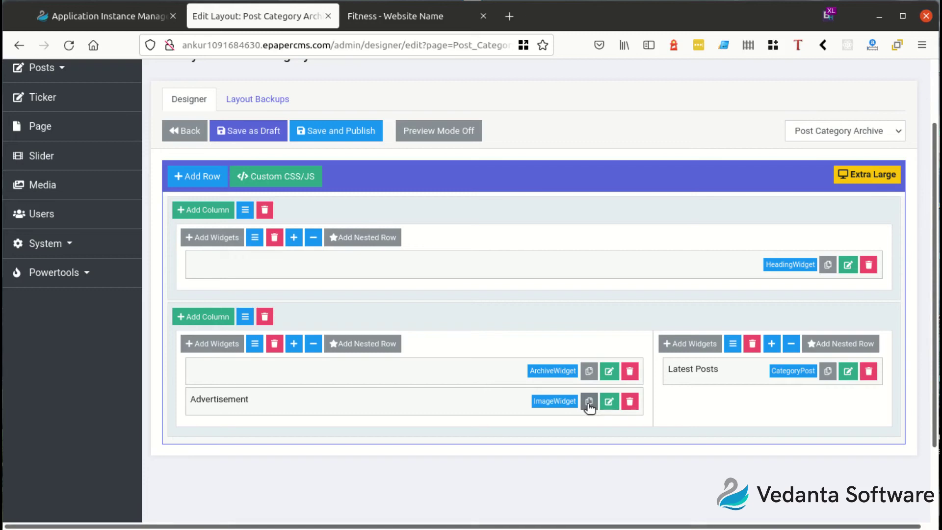
{"action": "left_click", "coordinate": [629, 402]}
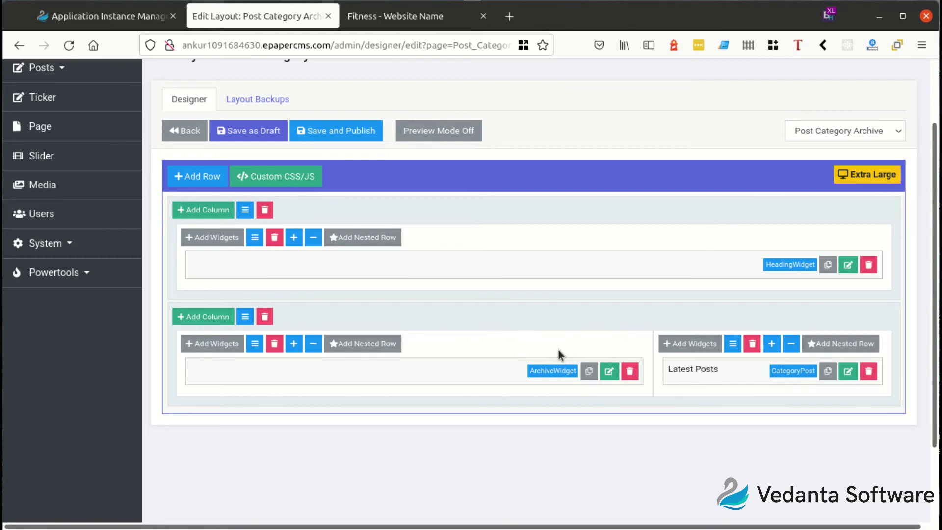
{"action": "left_click", "coordinate": [333, 132]}
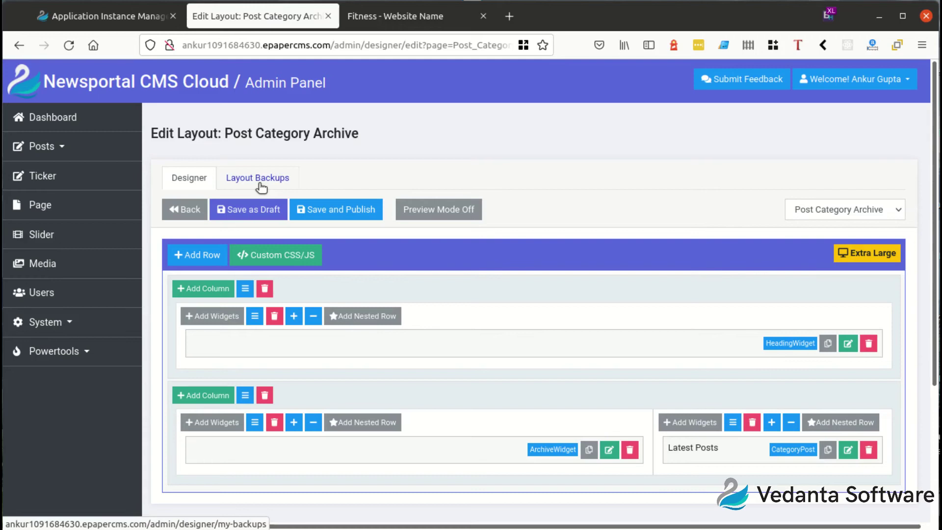
- Back up the current layout under the title mybackup2 and check its date in the backup list
{"action": "left_click", "coordinate": [259, 184]}
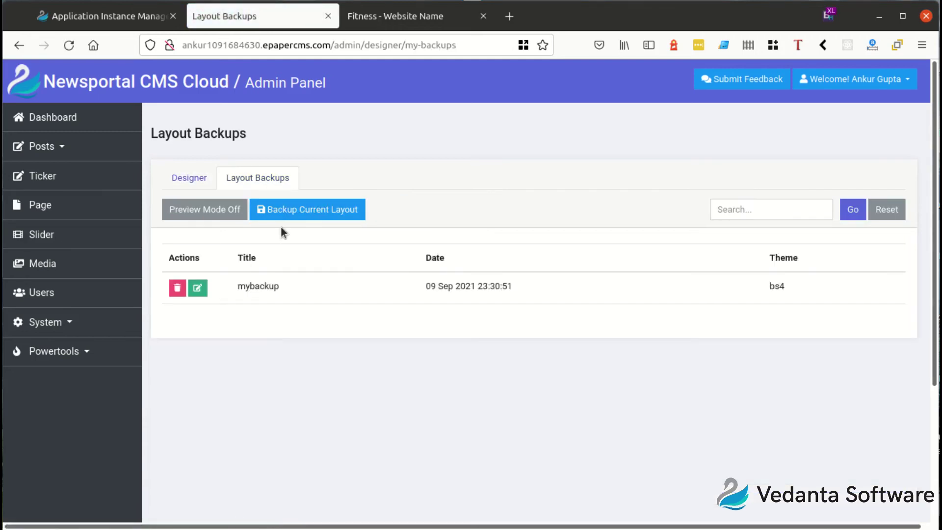
{"action": "left_click", "coordinate": [284, 211]}
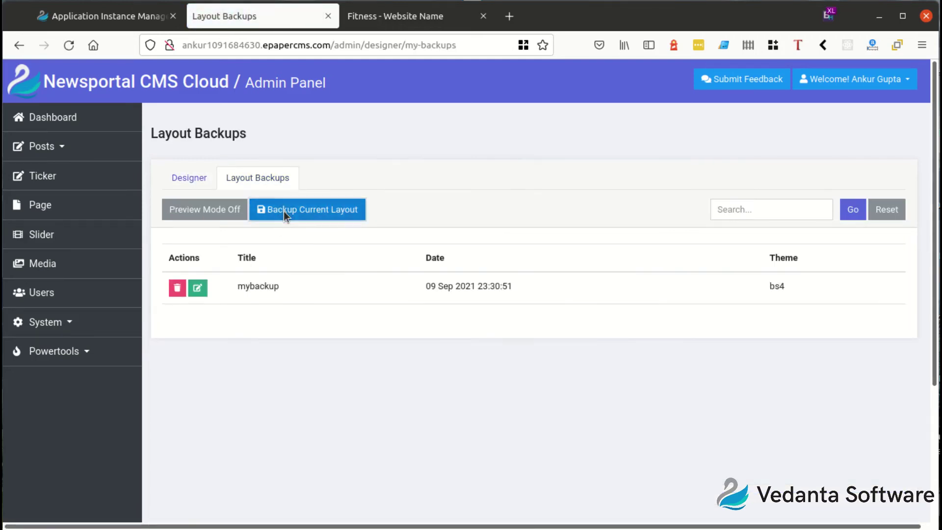
{"action": "type", "text": "mybackup2"}
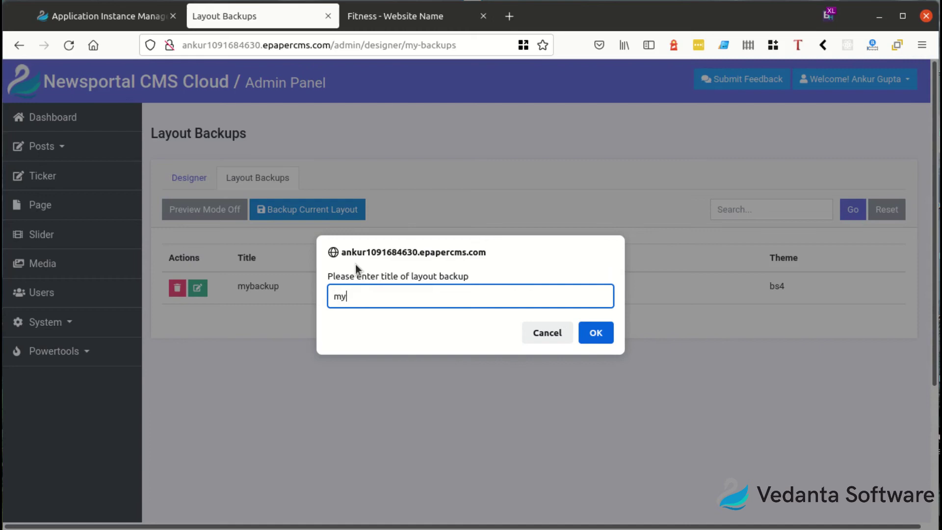
{"action": "left_click", "coordinate": [596, 332]}
{"action": "left_click", "coordinate": [602, 338]}
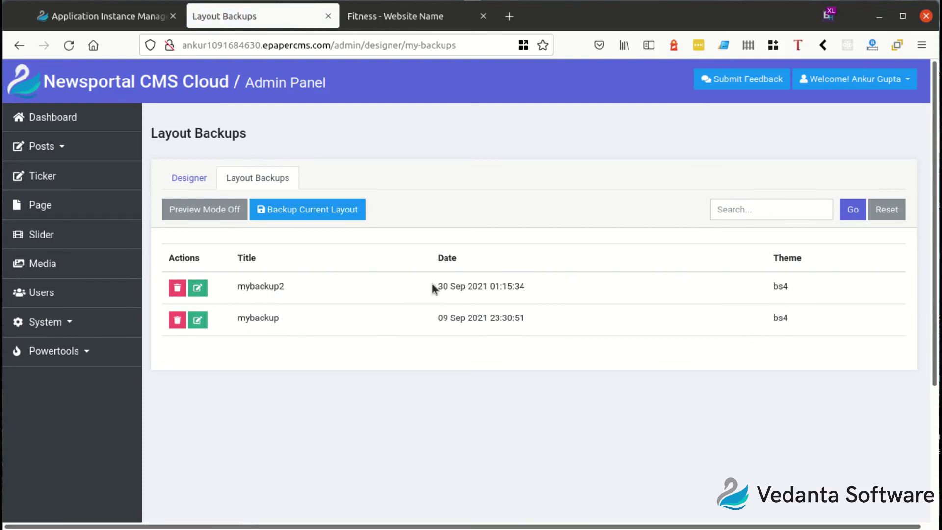
{"action": "left_click_drag", "start_coordinate": [433, 287], "coordinate": [530, 292]}
{"action": "triple_click", "coordinate": [465, 291]}
{"action": "left_click", "coordinate": [464, 292]}
- Delete the row with the two image widgets (logo and 728 x 90 banner) from the Site Header layout
{"action": "left_click", "coordinate": [219, 182]}
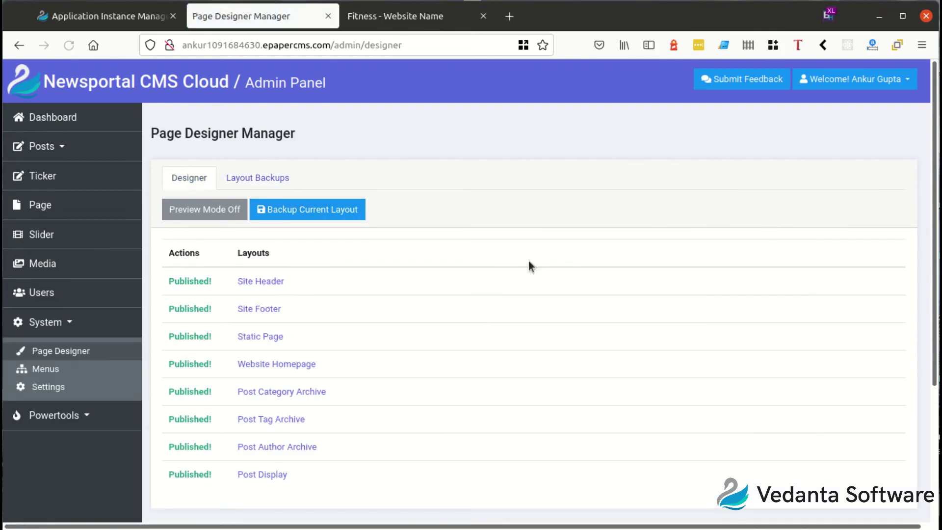
{"action": "left_click", "coordinate": [265, 281]}
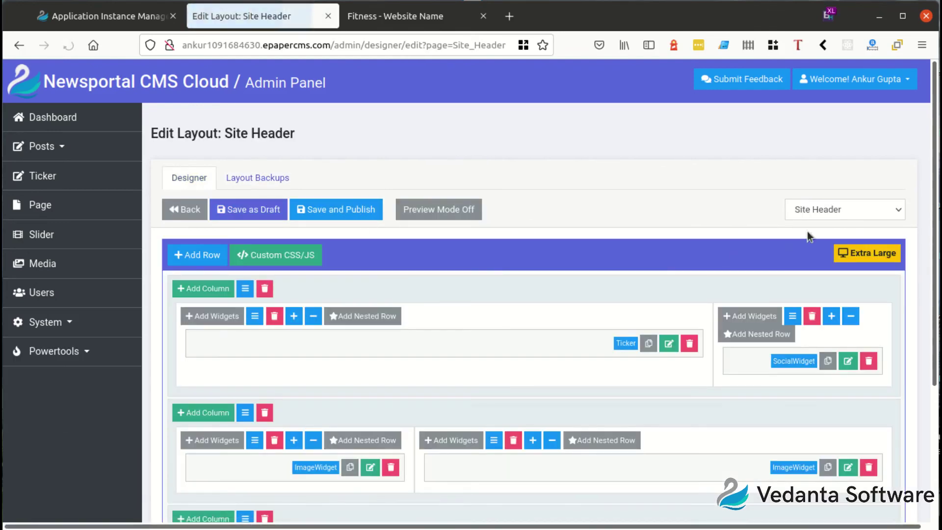
{"action": "scroll", "coordinate": [417, 245], "scroll_direction": "down", "scroll_amount": 1}
{"action": "left_click", "coordinate": [381, 16]}
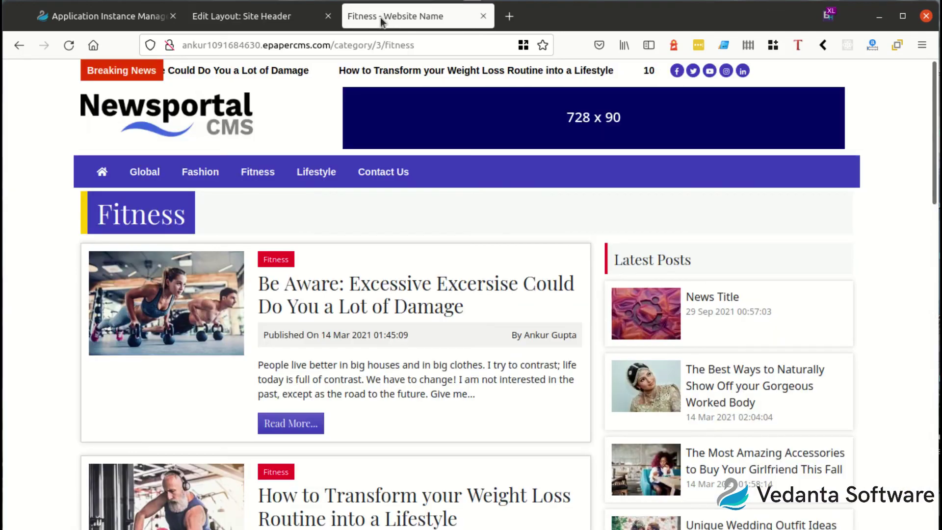
{"action": "left_click", "coordinate": [61, 48]}
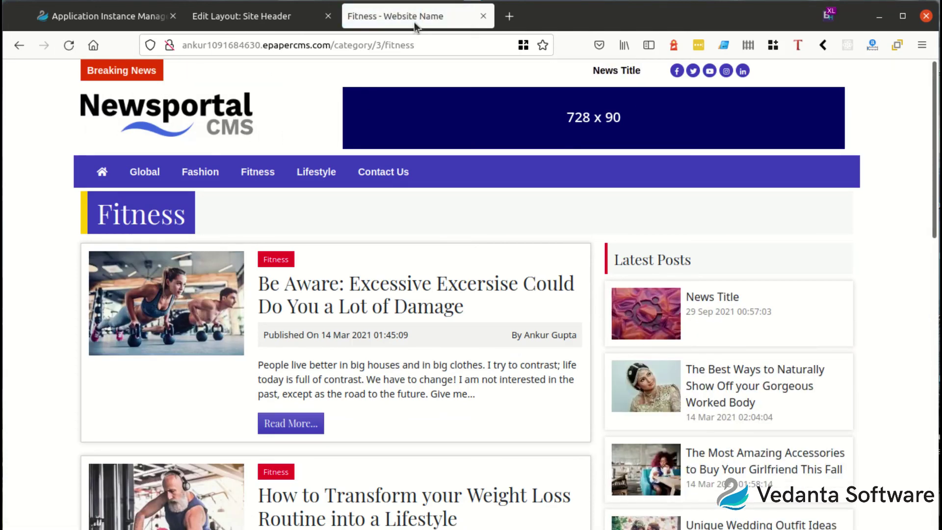
{"action": "key", "text": "ctrl+Page_Up"}
{"action": "left_click", "coordinate": [264, 335]}
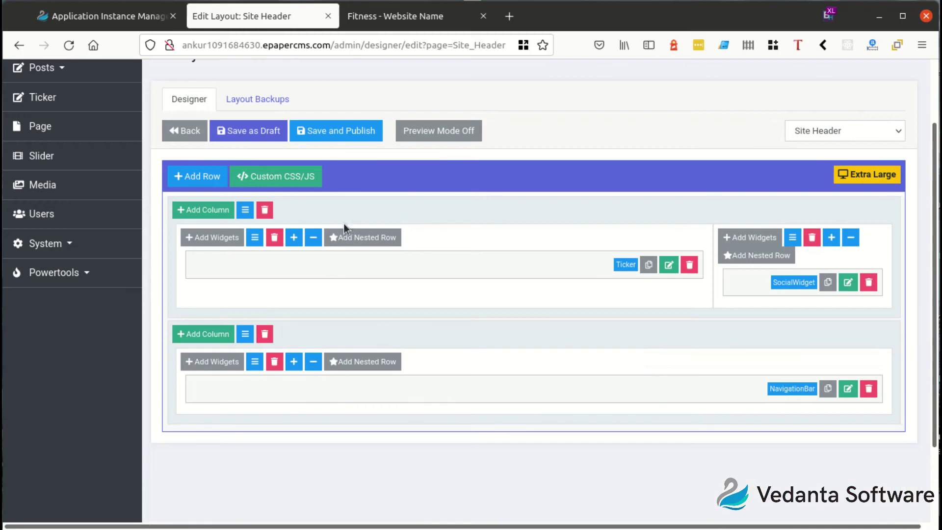
- Save and publish the Site Header layout, and check the header on the reloaded live Fitness page
{"action": "left_click", "coordinate": [333, 137]}
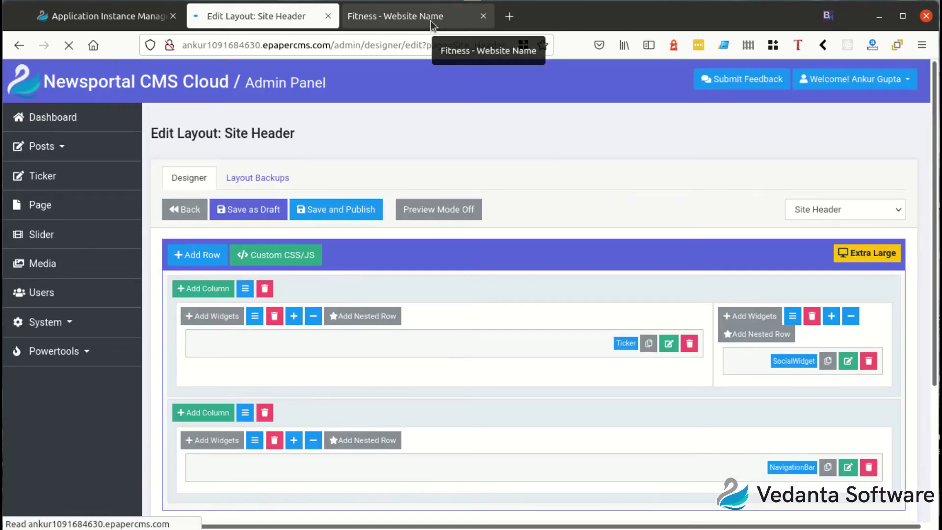
{"action": "left_click", "coordinate": [432, 22]}
{"action": "left_click", "coordinate": [69, 45]}
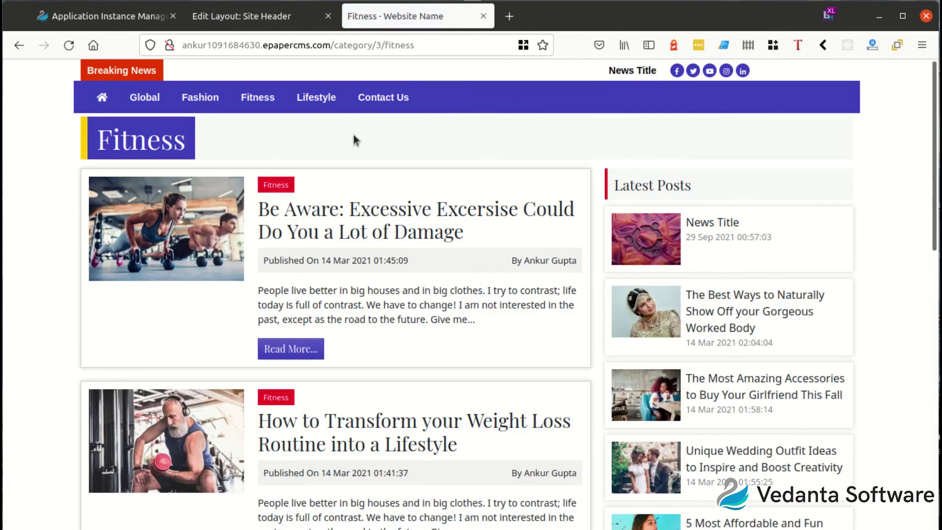
- Select every layout in the mybackup2 backup for restoring, and review the layout list and the available restore options
{"action": "left_click", "coordinate": [264, 20]}
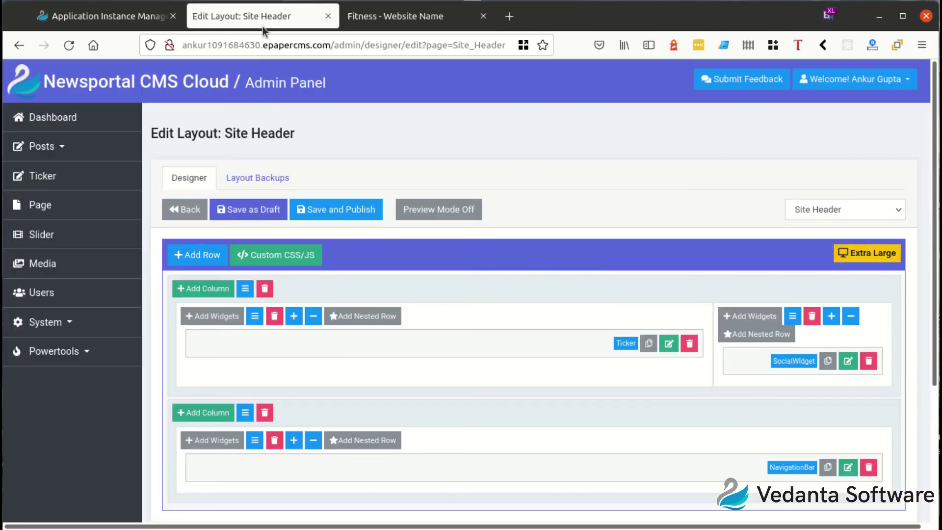
{"action": "left_click", "coordinate": [262, 179]}
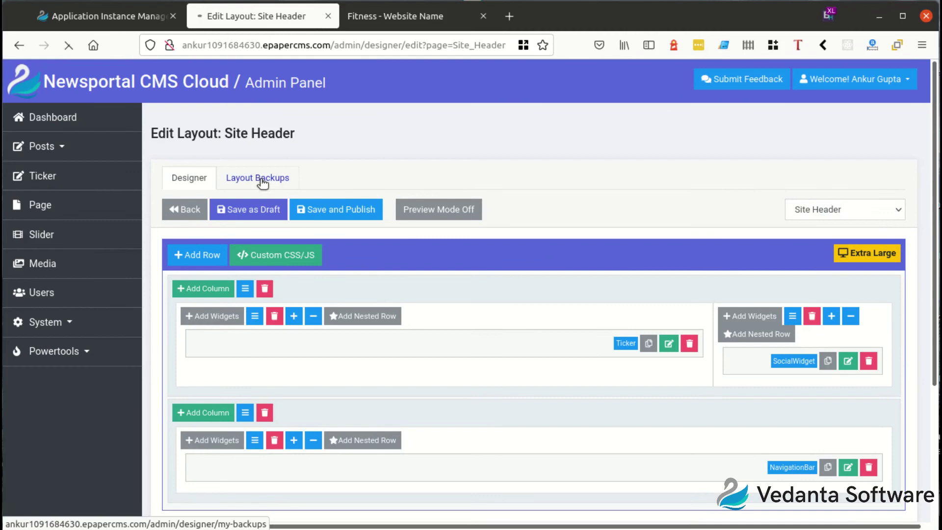
{"action": "left_click", "coordinate": [199, 290]}
{"action": "left_click", "coordinate": [214, 165]}
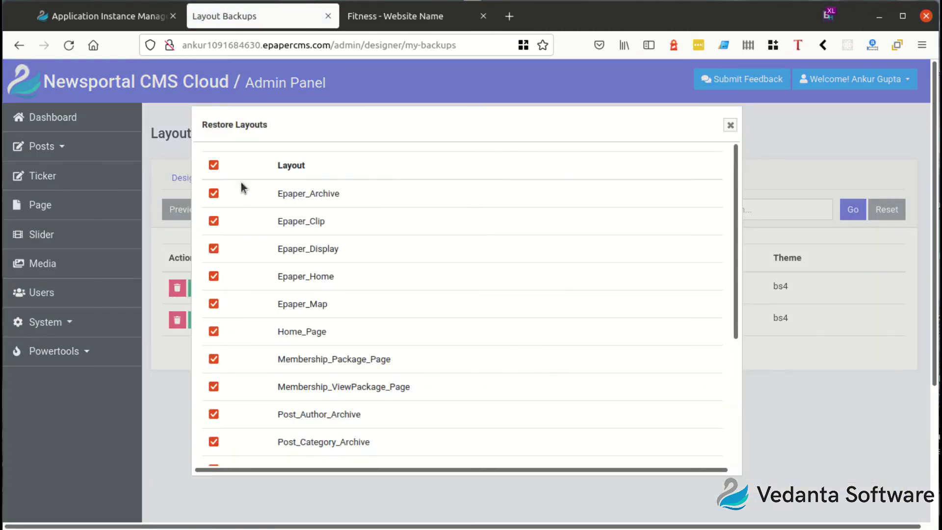
{"action": "scroll", "coordinate": [278, 302], "scroll_direction": "down", "scroll_amount": 7}
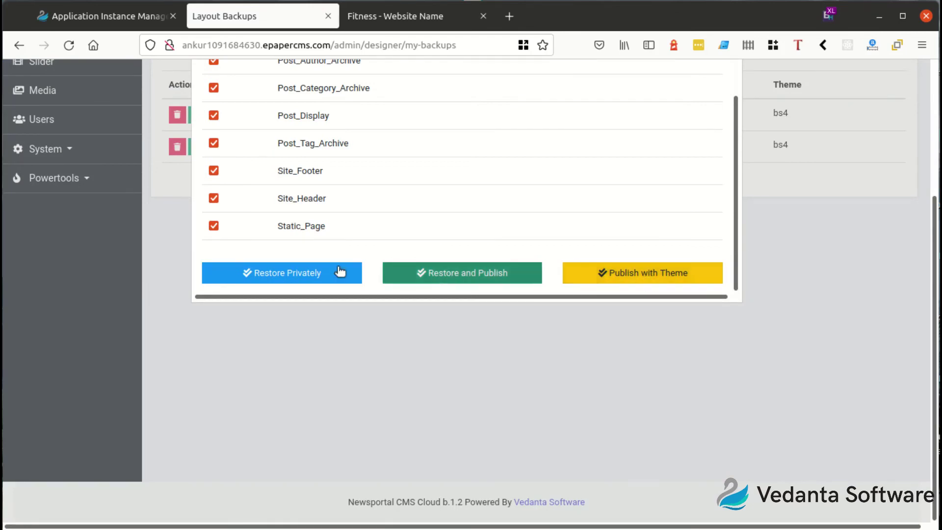
{"action": "scroll", "coordinate": [340, 248], "scroll_direction": "up", "scroll_amount": 2}
{"action": "scroll", "coordinate": [363, 275], "scroll_direction": "down", "scroll_amount": 2}
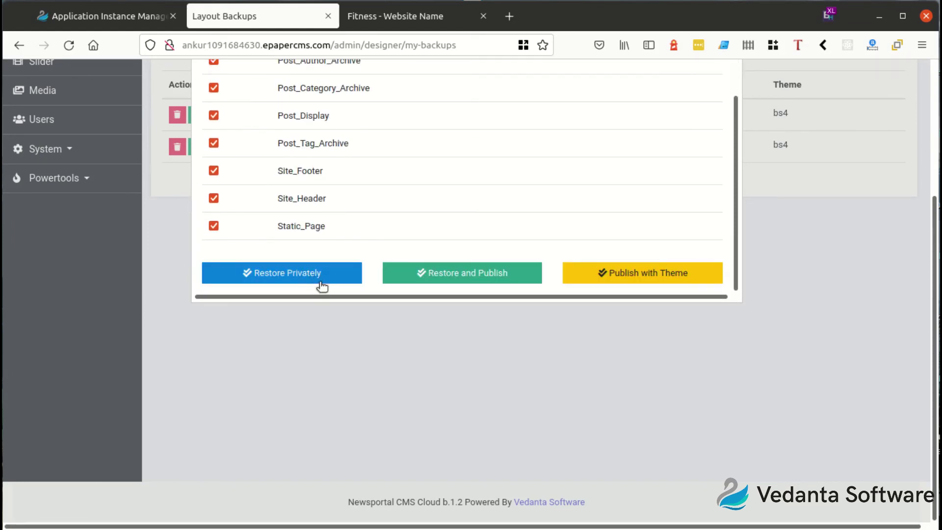
{"action": "scroll", "coordinate": [301, 406], "scroll_direction": "up", "scroll_amount": 3}
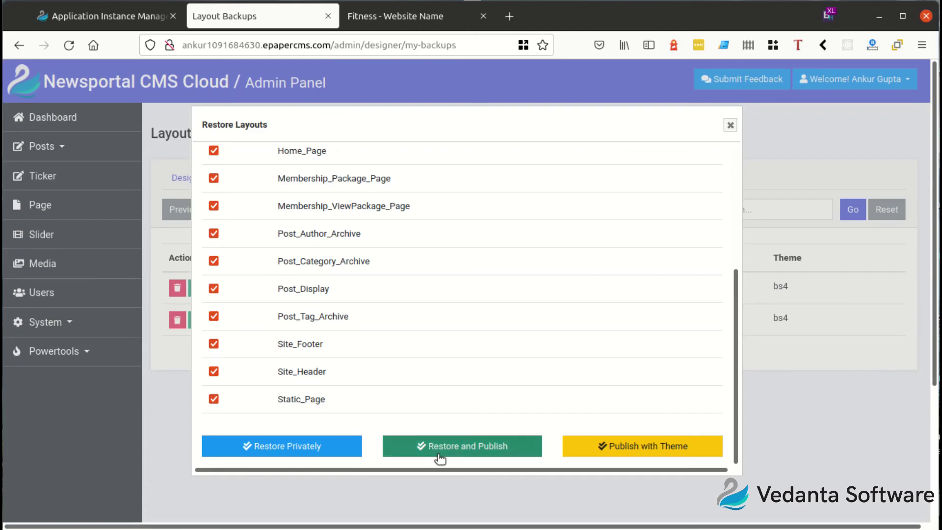
- Restore the selected layouts with Publish with Theme, confirm it, and check the header on the reloaded live Fitness page
{"action": "left_click", "coordinate": [622, 449]}
{"action": "left_click", "coordinate": [594, 319]}
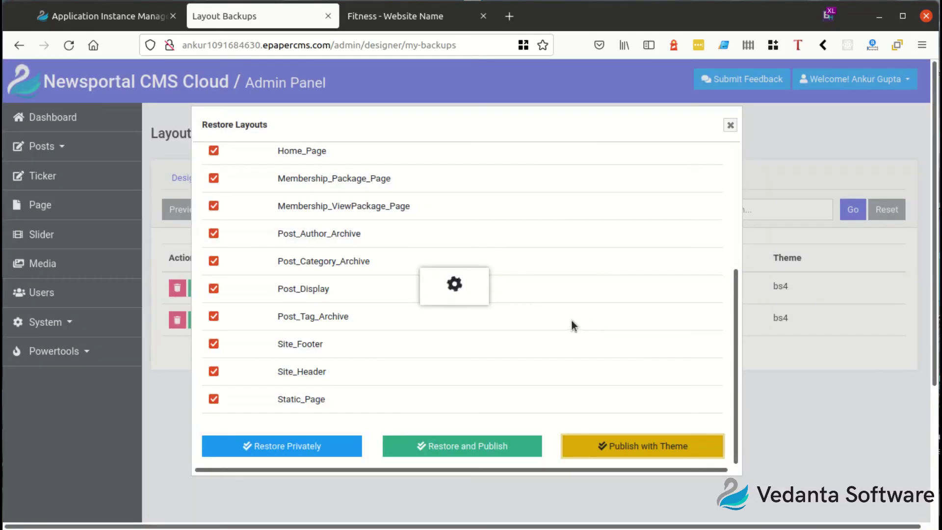
{"action": "left_click", "coordinate": [595, 333]}
{"action": "left_click", "coordinate": [378, 19]}
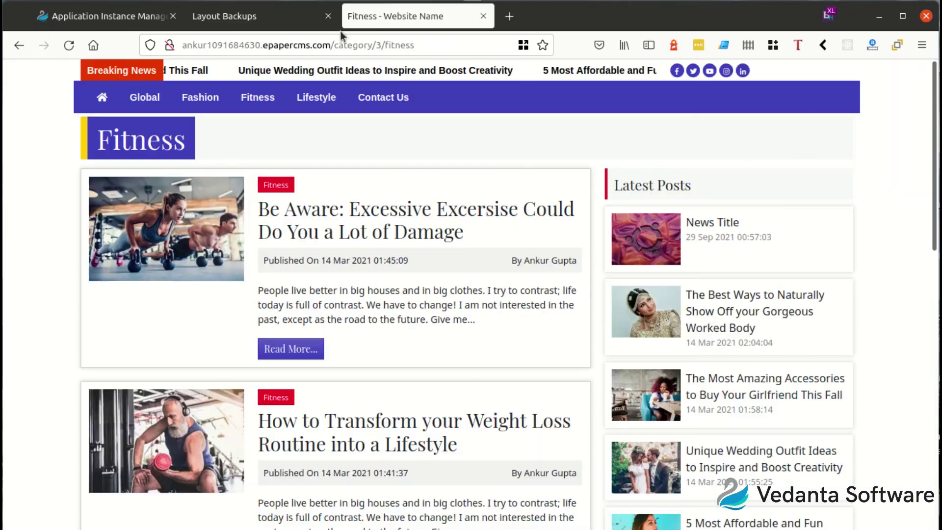
{"action": "left_click", "coordinate": [69, 45]}
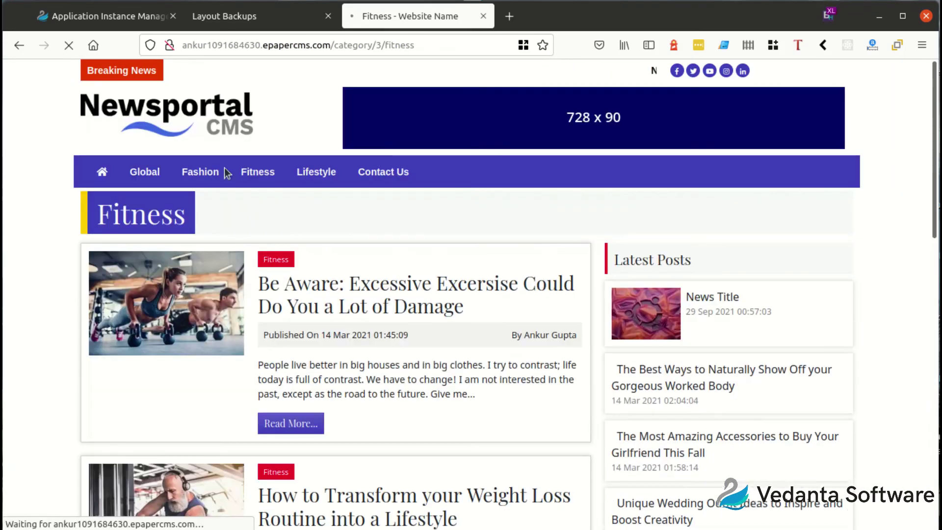
- Review the individually selectable layouts in the mybackup2 backup, and close the restore dialog without restoring anything
{"action": "left_click", "coordinate": [255, 16]}
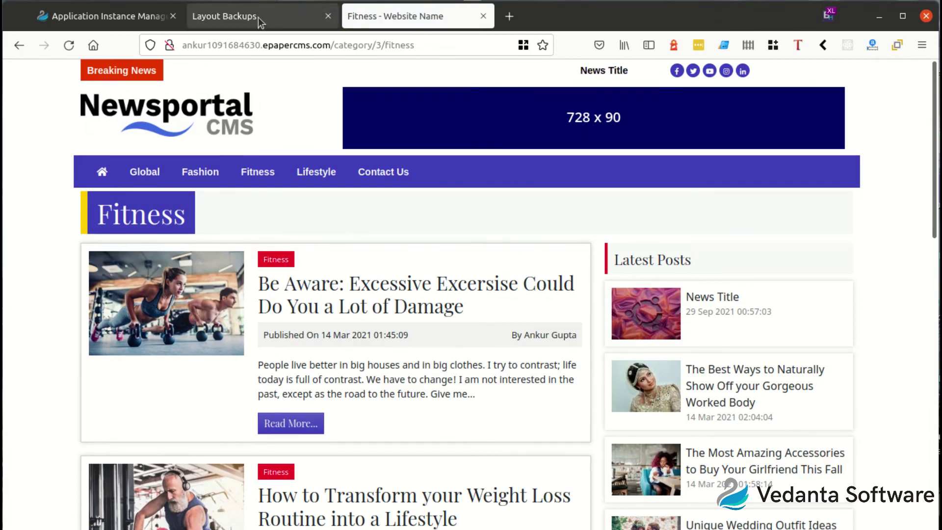
{"action": "left_click", "coordinate": [197, 287]}
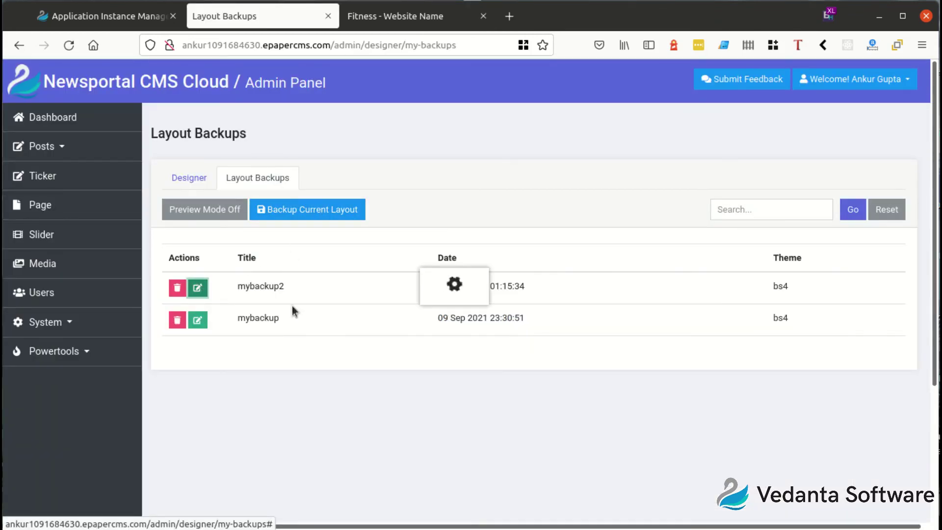
{"action": "scroll", "coordinate": [210, 208], "scroll_direction": "up", "scroll_amount": 5}
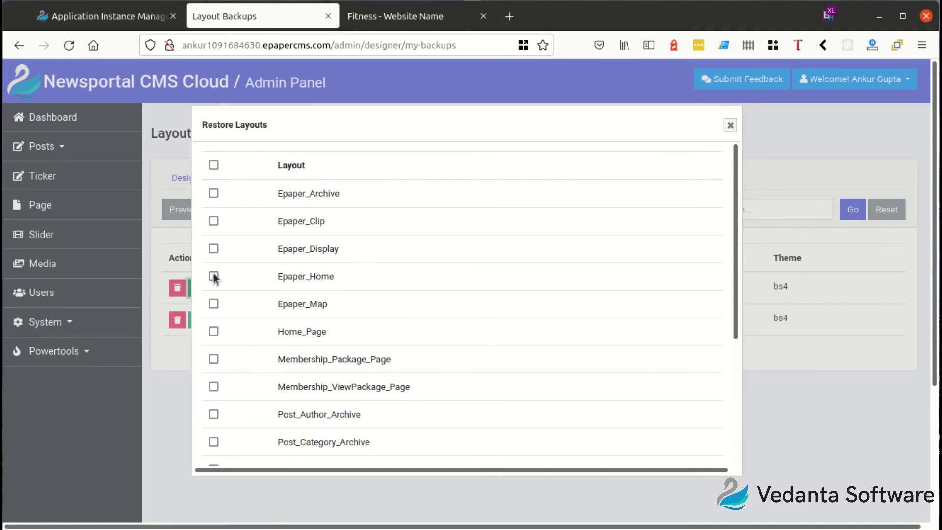
{"action": "scroll", "coordinate": [496, 296], "scroll_direction": "down", "scroll_amount": 8}
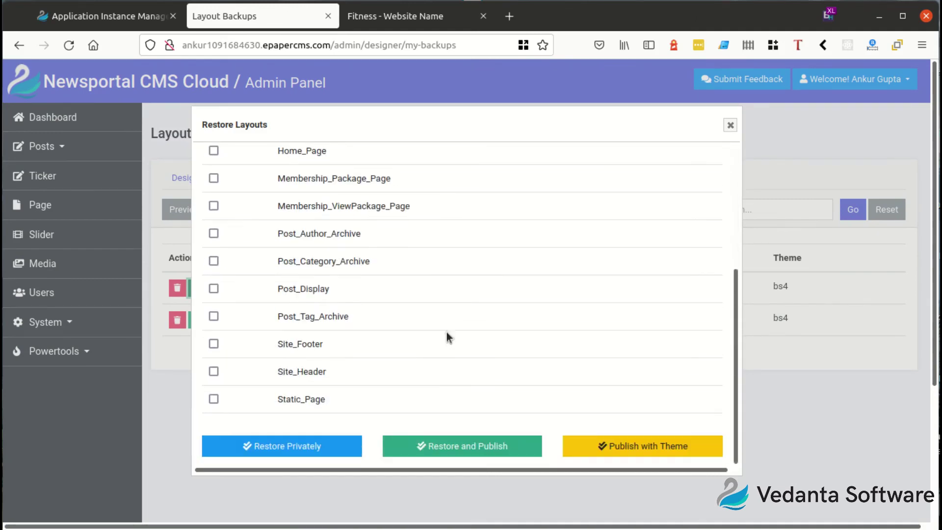
{"action": "scroll", "coordinate": [514, 374], "scroll_direction": "up", "scroll_amount": 8}
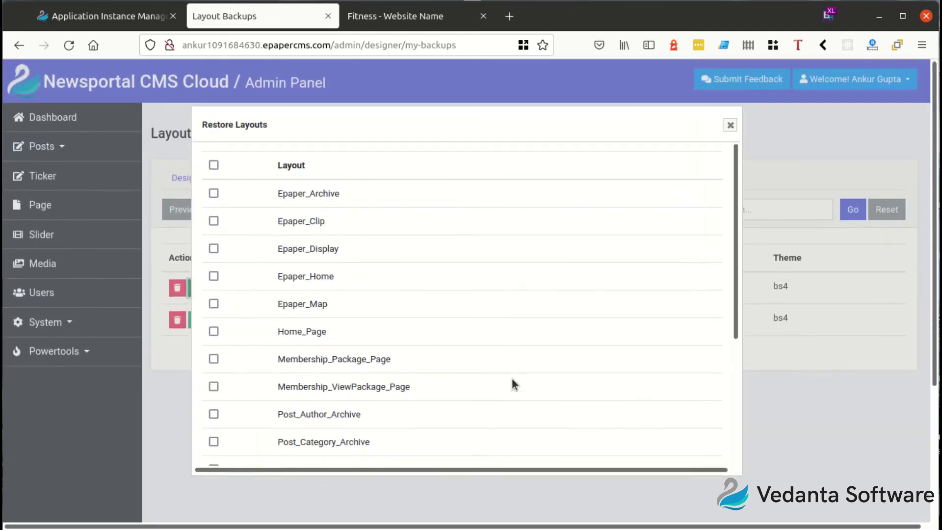
{"action": "left_click", "coordinate": [731, 126]}
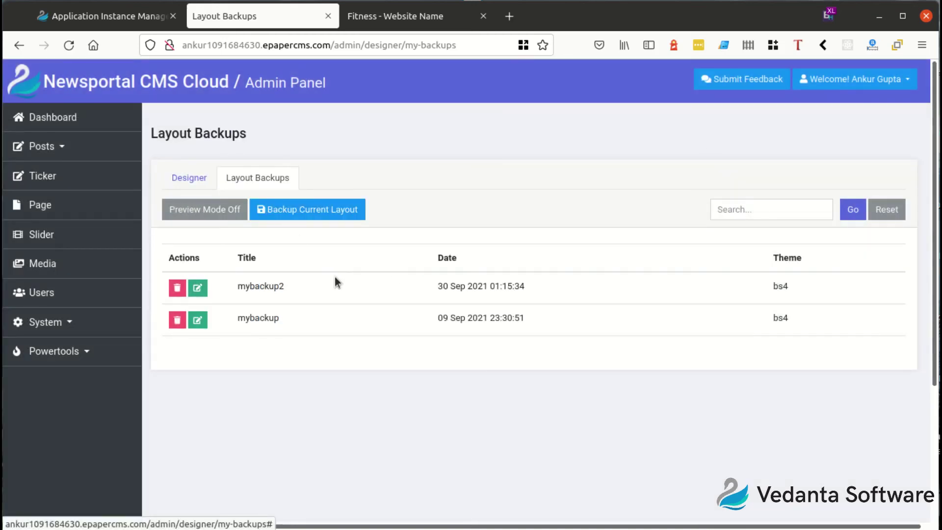
- Delete the 728 x 90 banner's image widget from the middle row of the Site Header layout
{"action": "left_click", "coordinate": [202, 188]}
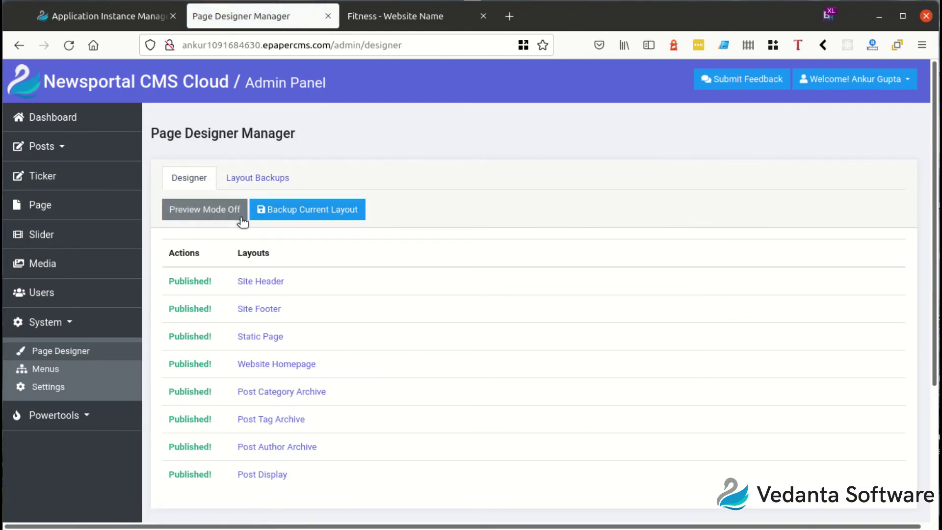
{"action": "left_click", "coordinate": [266, 284]}
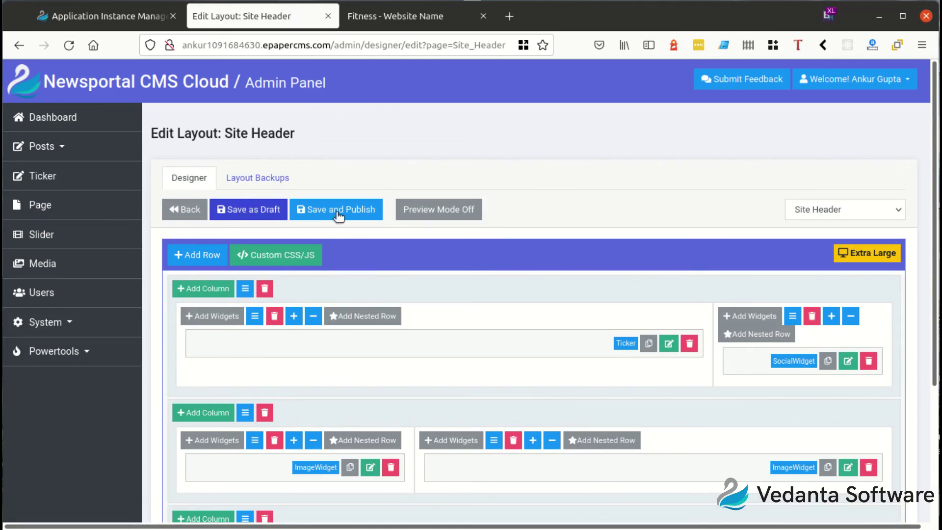
{"action": "scroll", "coordinate": [354, 237], "scroll_direction": "down", "scroll_amount": 3}
{"action": "scroll", "coordinate": [354, 237], "scroll_direction": "up", "scroll_amount": 3}
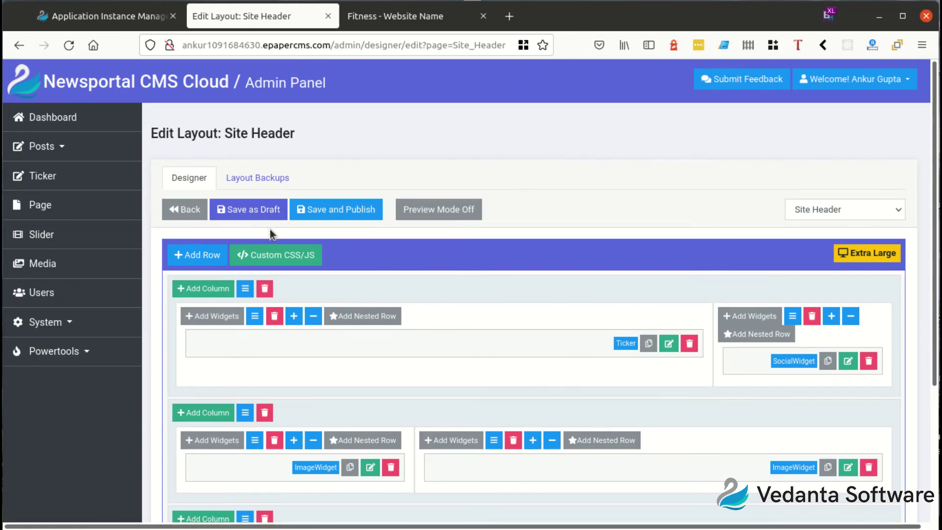
{"action": "scroll", "coordinate": [493, 352], "scroll_direction": "down", "scroll_amount": 3}
{"action": "scroll", "coordinate": [489, 337], "scroll_direction": "up", "scroll_amount": 3}
{"action": "scroll", "coordinate": [796, 400], "scroll_direction": "down", "scroll_amount": 3}
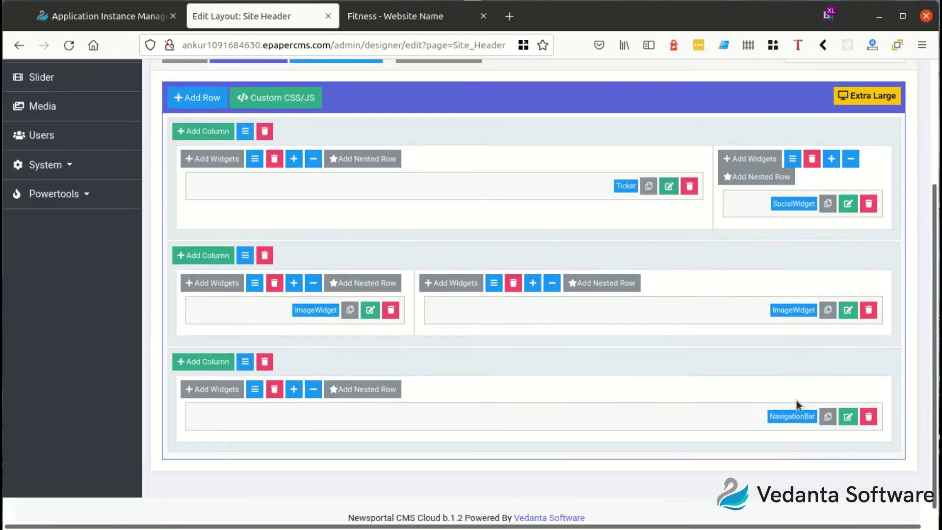
{"action": "left_click", "coordinate": [868, 311]}
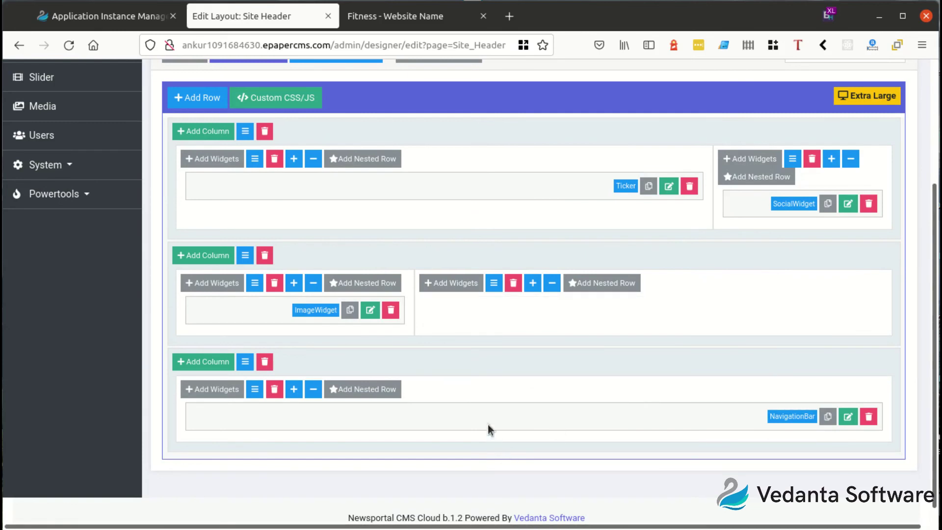
{"action": "scroll", "coordinate": [393, 333], "scroll_direction": "up", "scroll_amount": 3}
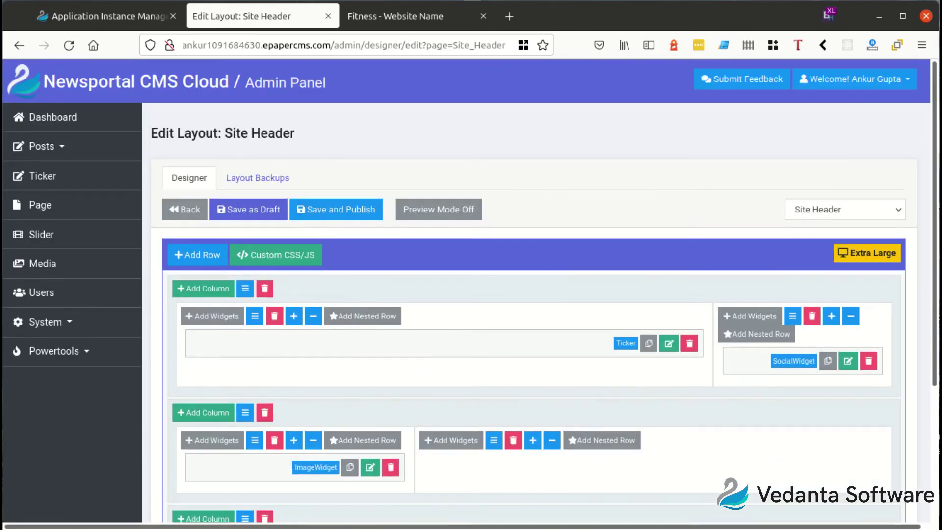
- Save the Site Header layout as a draft, and check the header on the reloaded live Fitness page
{"action": "key", "text": "ctrl+Tab"}
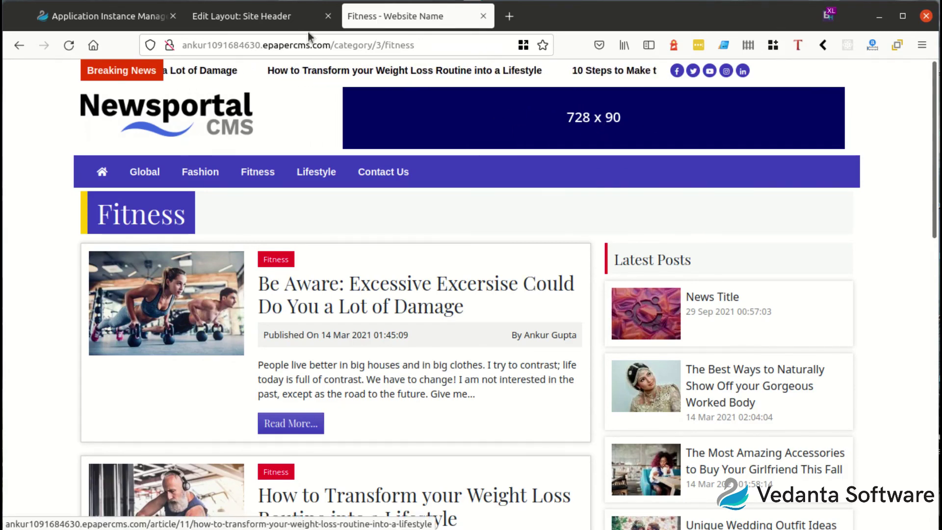
{"action": "left_click", "coordinate": [275, 18]}
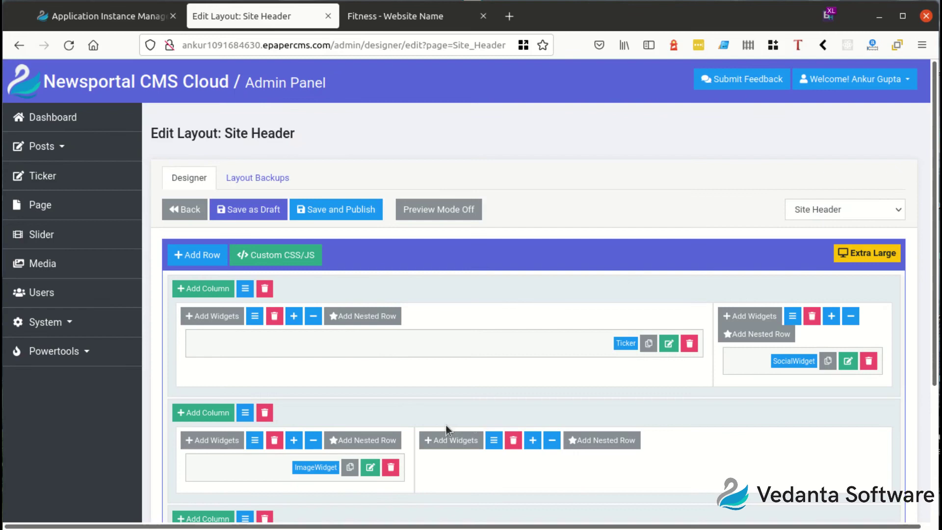
{"action": "left_click", "coordinate": [256, 219]}
{"action": "left_click", "coordinate": [375, 20]}
{"action": "left_click", "coordinate": [68, 46]}
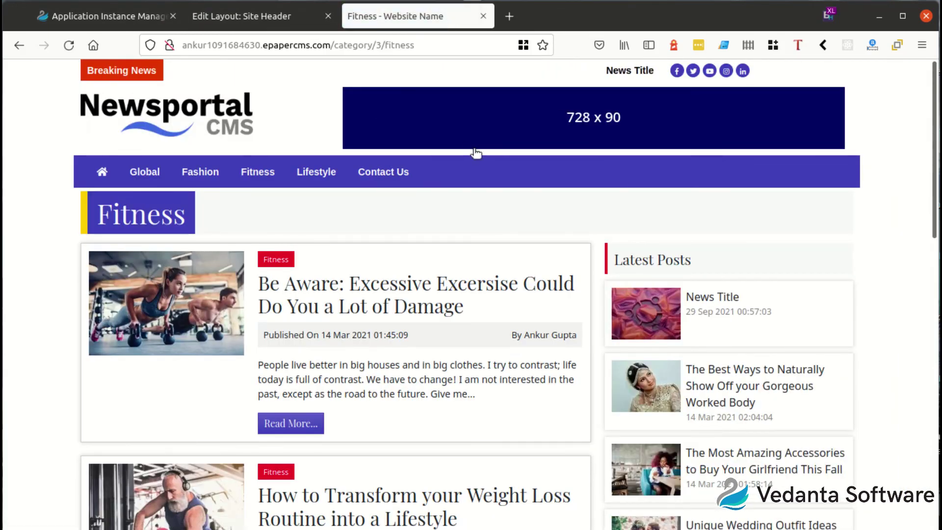
- Turn on preview mode for the Site Header layout, and check the draft header on the reloaded Fitness page
{"action": "left_click", "coordinate": [298, 15]}
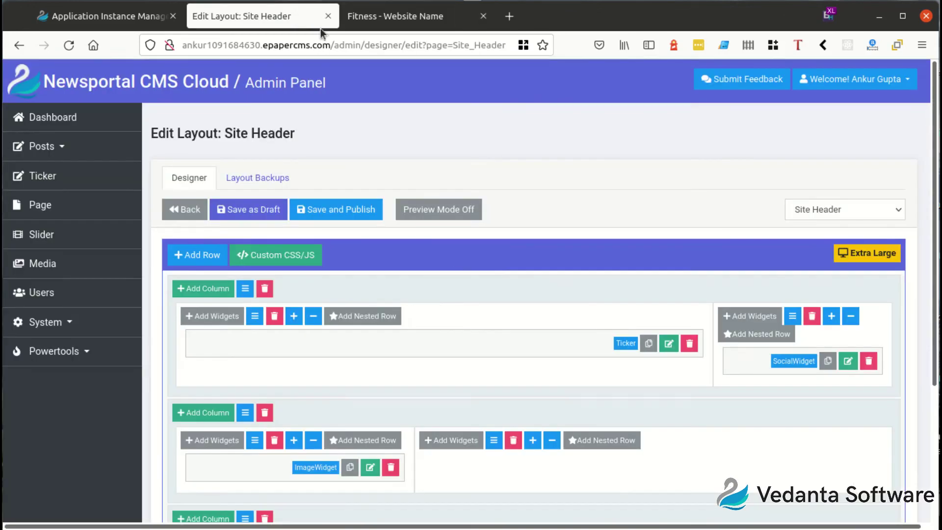
{"action": "left_click", "coordinate": [448, 219]}
{"action": "left_click", "coordinate": [379, 18]}
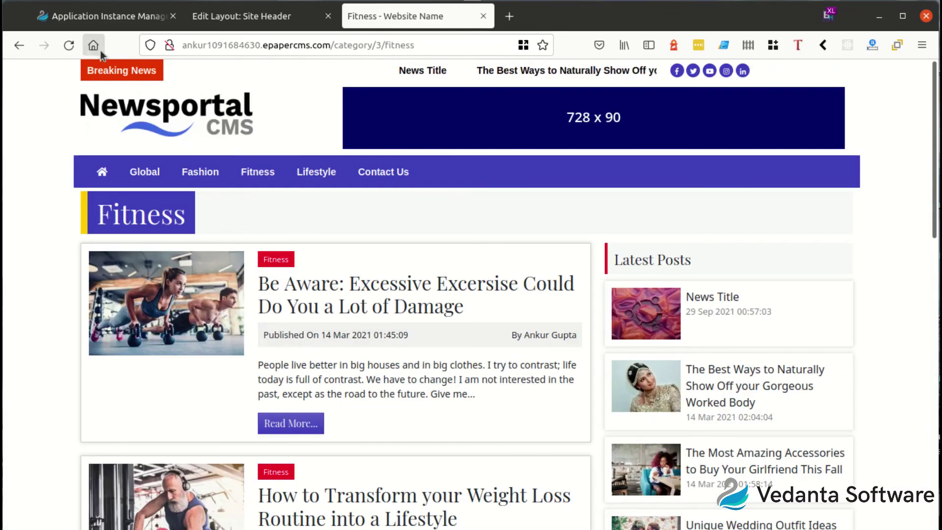
{"action": "left_click", "coordinate": [70, 49]}
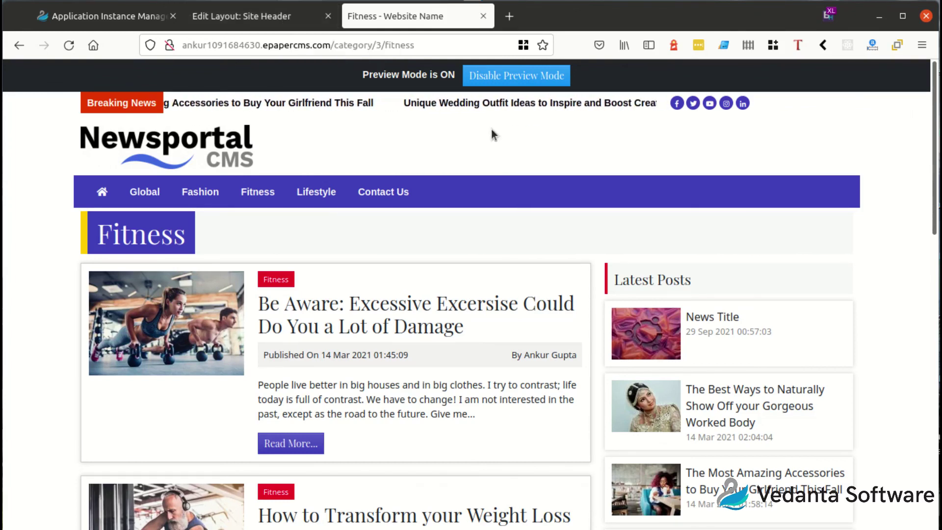
- Save and publish the Site Header layout, turn off preview mode, and check the reloaded live Fitness page
{"action": "left_click", "coordinate": [253, 20]}
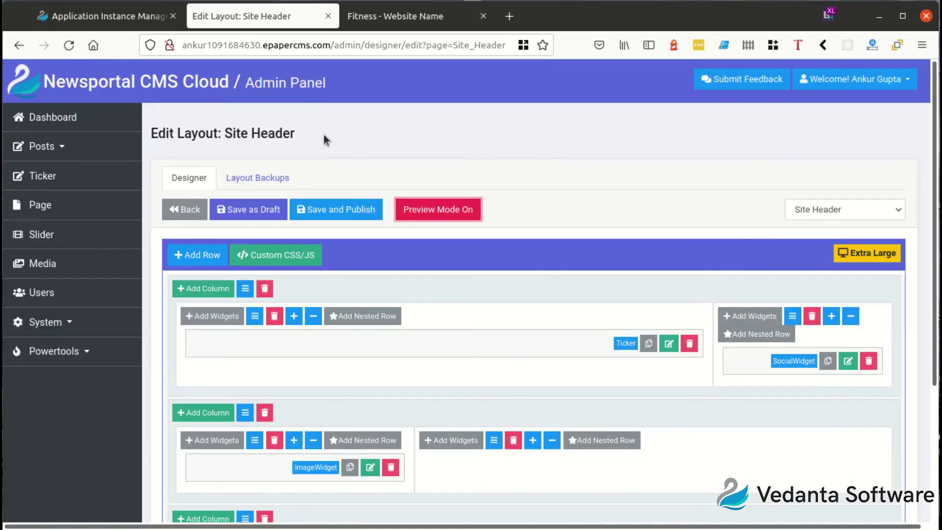
{"action": "left_click", "coordinate": [346, 216]}
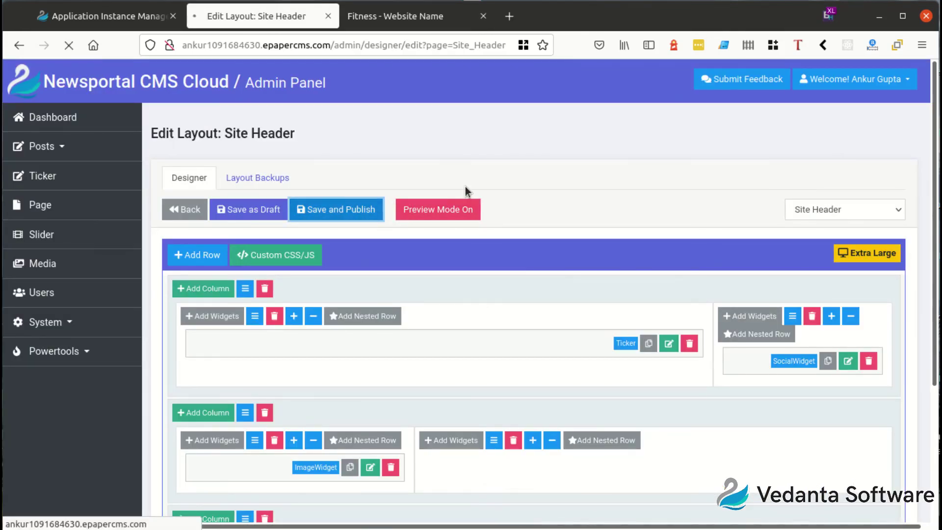
{"action": "left_click", "coordinate": [437, 216]}
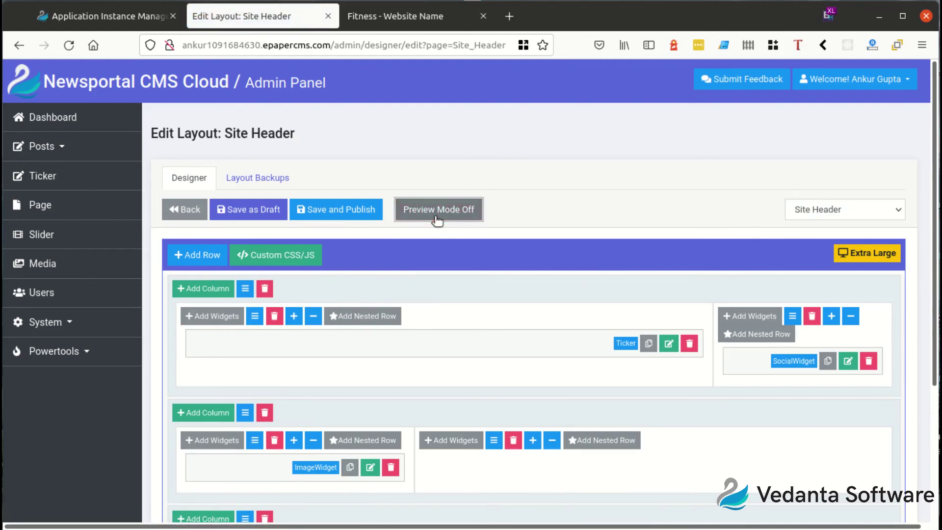
{"action": "left_click", "coordinate": [375, 25]}
{"action": "left_click", "coordinate": [69, 46]}
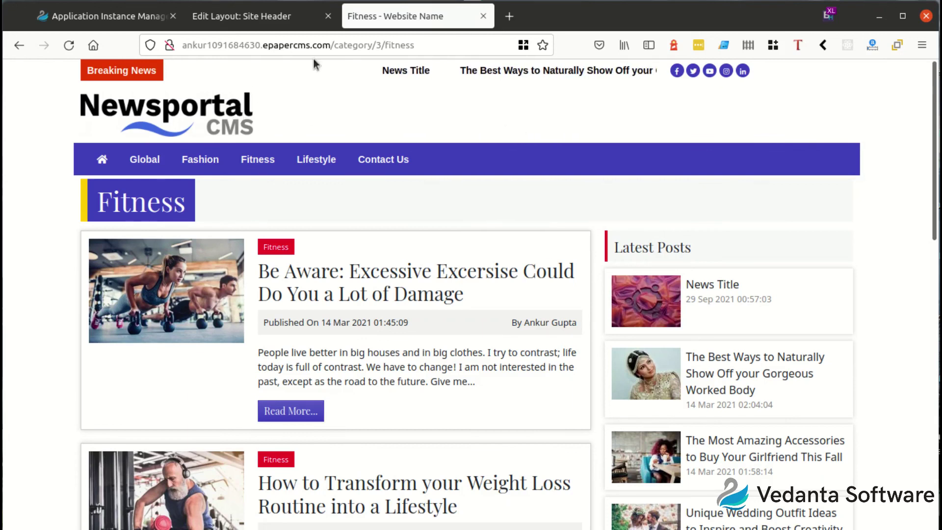
- Open the mybackup2 backup for restoring from the layout backups and select all of its layouts
{"action": "left_click", "coordinate": [270, 19]}
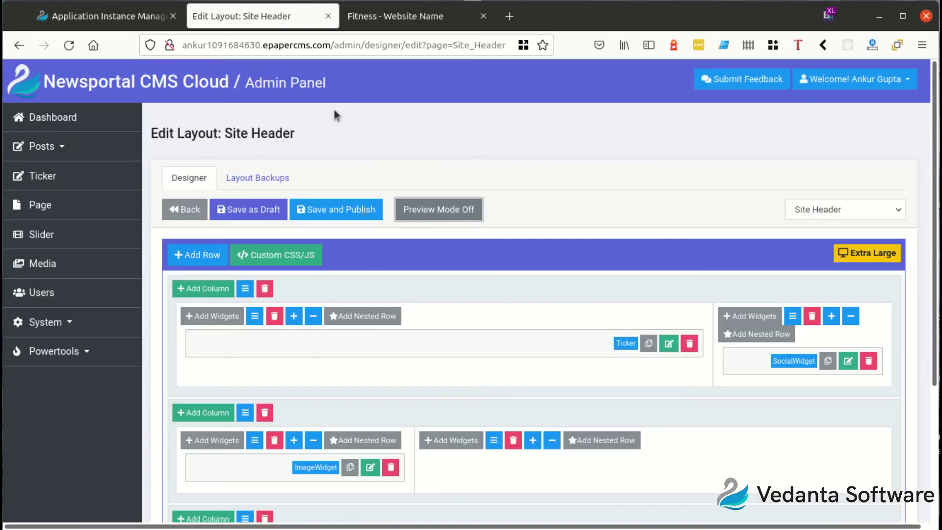
{"action": "left_click", "coordinate": [282, 179]}
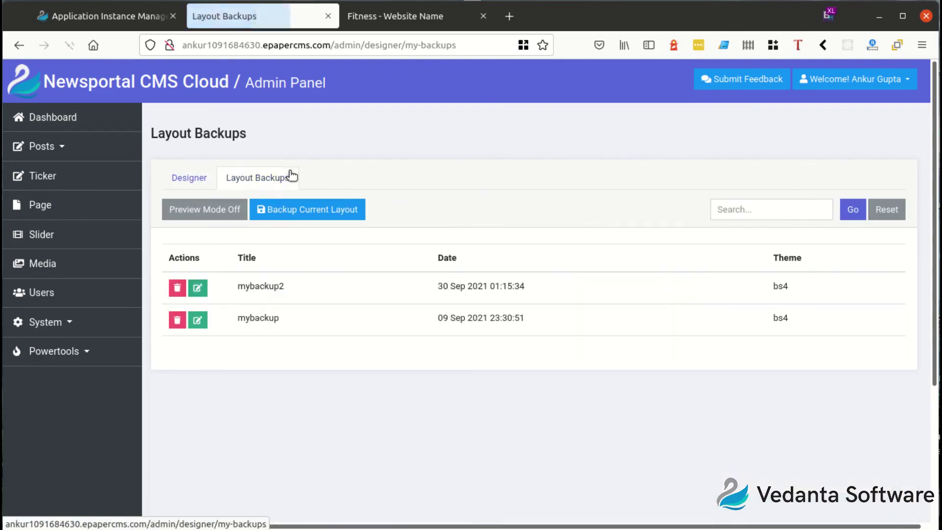
{"action": "left_click", "coordinate": [207, 287]}
{"action": "left_click", "coordinate": [214, 166]}
{"action": "scroll", "coordinate": [430, 389], "scroll_direction": "down", "scroll_amount": 2}
{"action": "scroll", "coordinate": [428, 387], "scroll_direction": "down", "scroll_amount": 2}
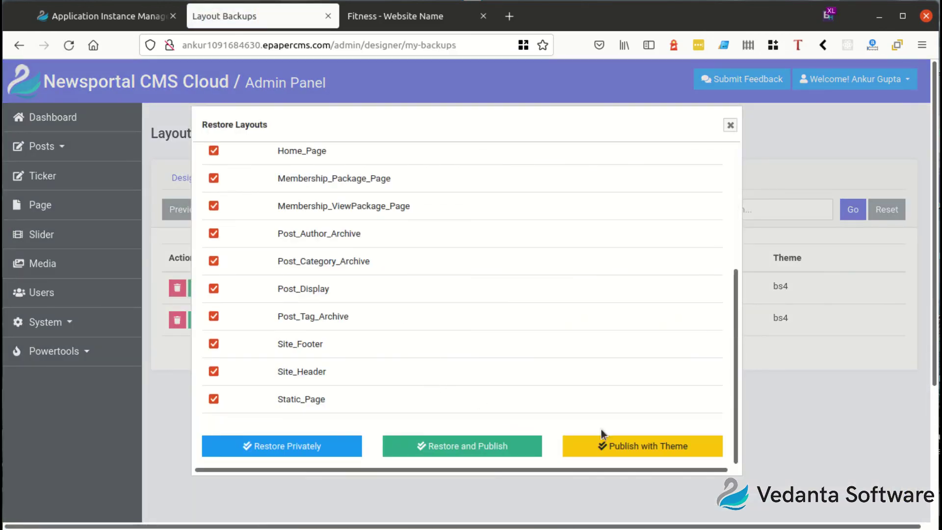
- Publish the selected mybackup2 layouts with the theme, confirm the restore, and check the banner on the reloaded live Fitness page
{"action": "left_click", "coordinate": [628, 448]}
{"action": "left_click", "coordinate": [587, 320]}
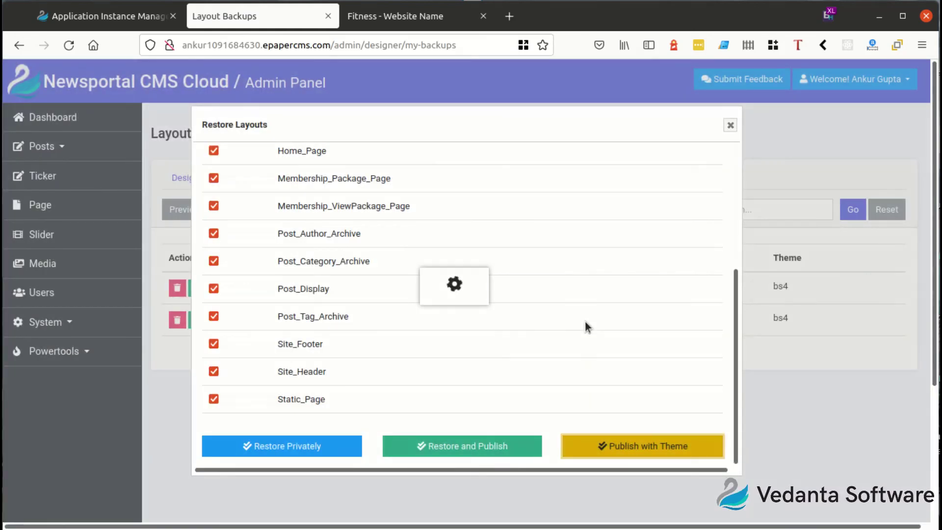
{"action": "left_click", "coordinate": [595, 331]}
{"action": "left_click", "coordinate": [395, 16]}
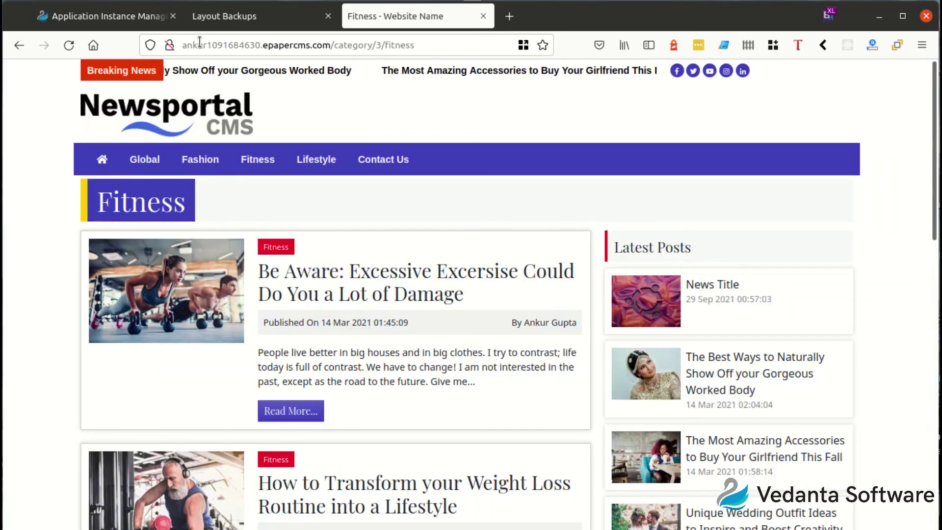
{"action": "left_click", "coordinate": [68, 45]}
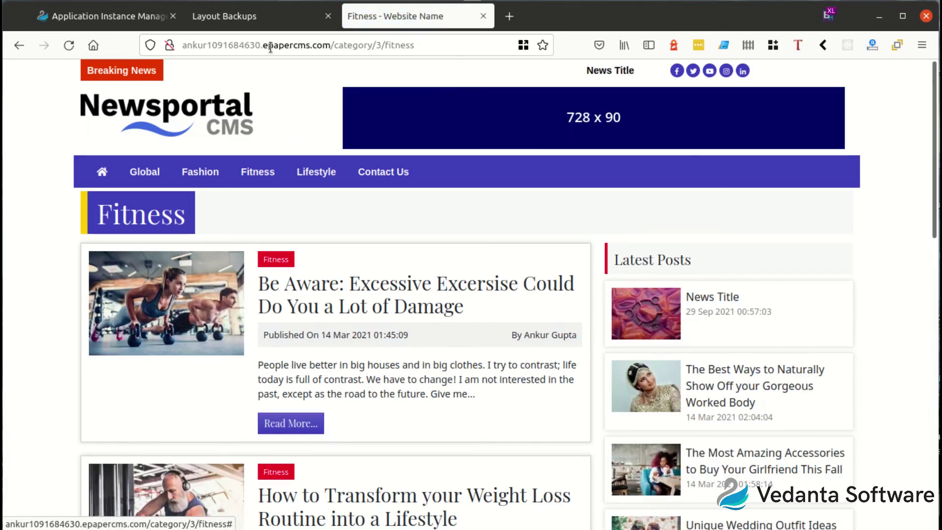
- Return from the layout backups to the Page Designer's list of layouts
{"action": "left_click", "coordinate": [270, 16]}
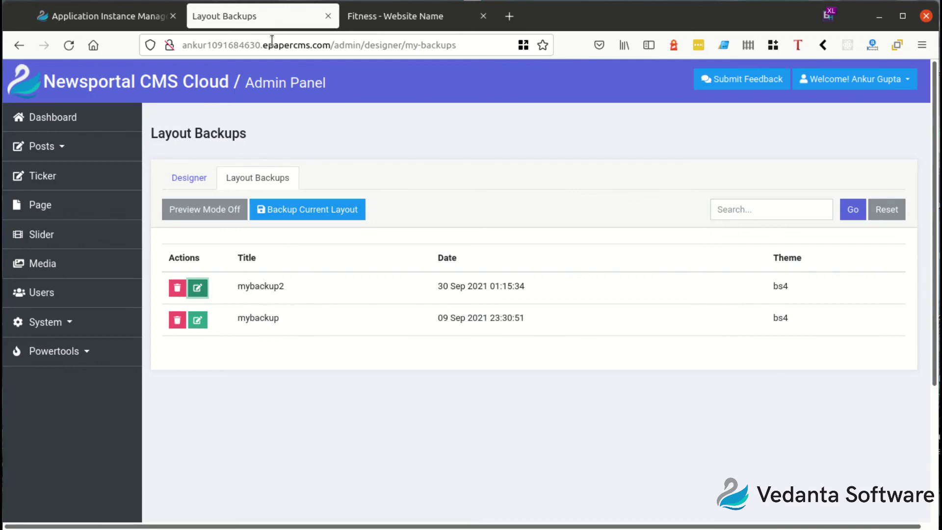
{"action": "left_click", "coordinate": [202, 179]}
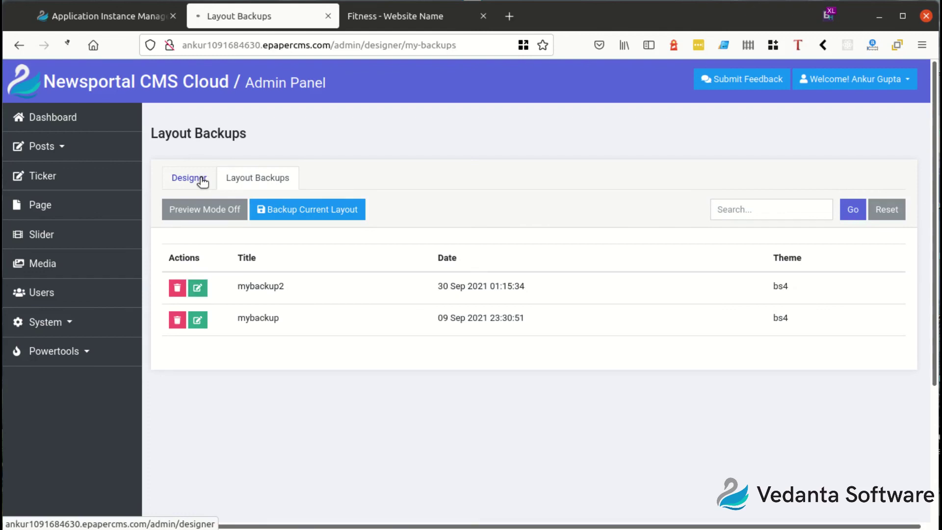